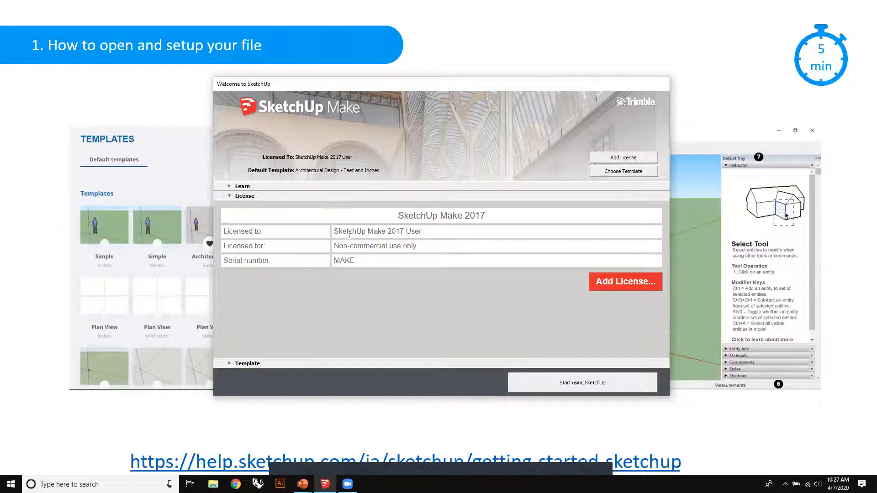
- Look through the available templates, start a new model with Architectural Design - Feet and Inches, and ignore the extension updates
{"action": "left_click", "coordinate": [227, 194]}
{"action": "left_click", "coordinate": [230, 363]}
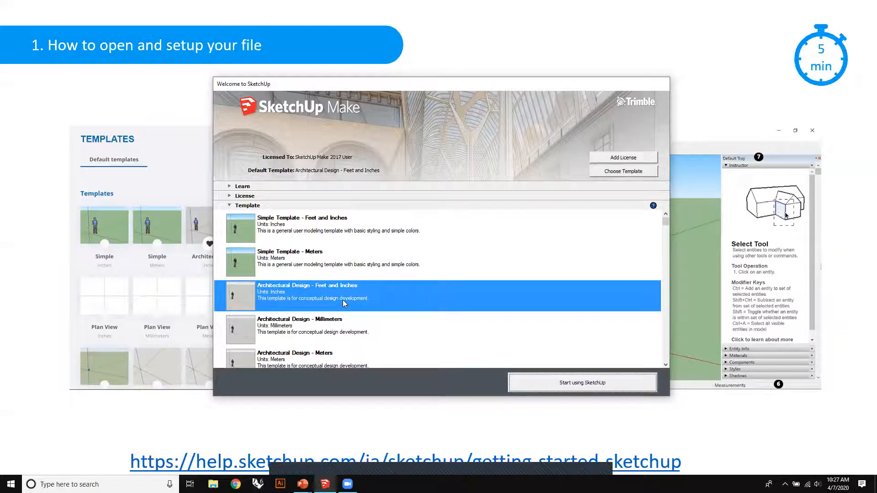
{"action": "scroll", "coordinate": [345, 304], "scroll_direction": "down", "scroll_amount": 5}
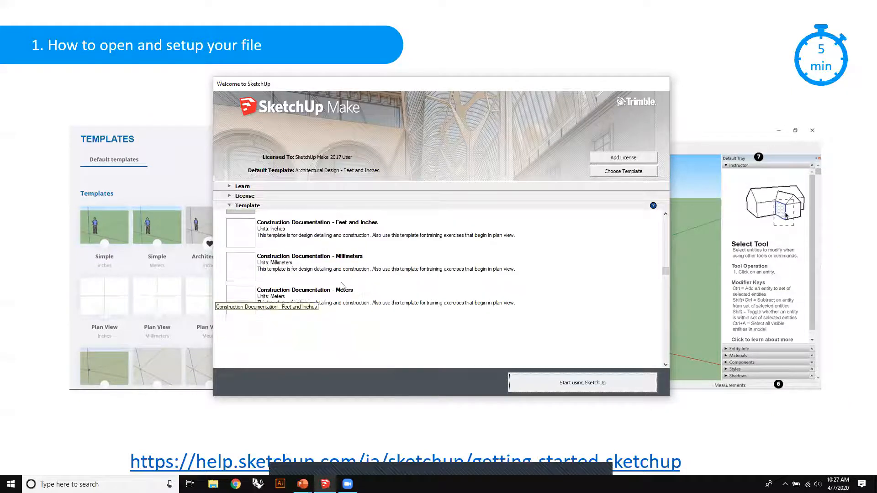
{"action": "scroll", "coordinate": [298, 282], "scroll_direction": "down", "scroll_amount": 2}
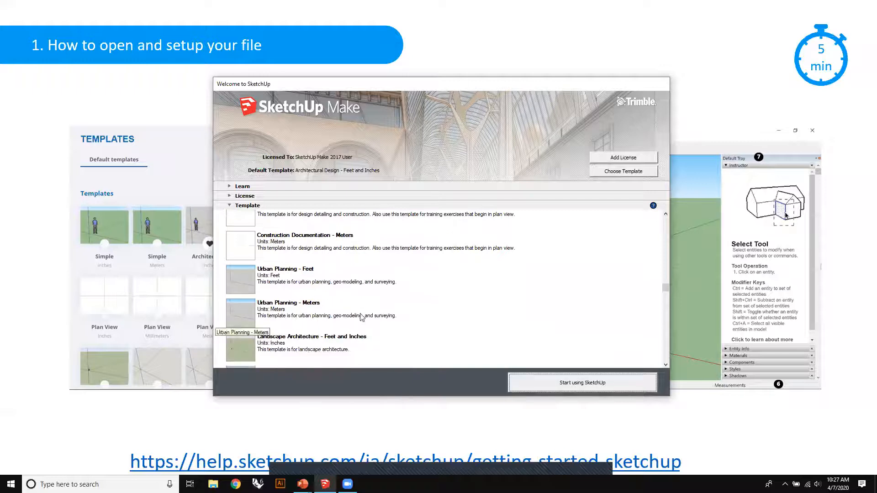
{"action": "scroll", "coordinate": [339, 299], "scroll_direction": "down", "scroll_amount": 5}
{"action": "scroll", "coordinate": [339, 299], "scroll_direction": "down", "scroll_amount": 3}
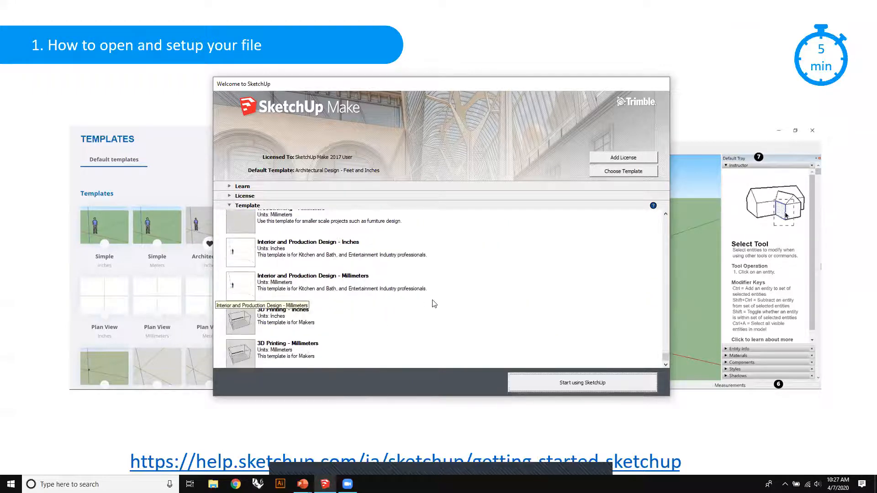
{"action": "scroll", "coordinate": [448, 304], "scroll_direction": "up", "scroll_amount": 15}
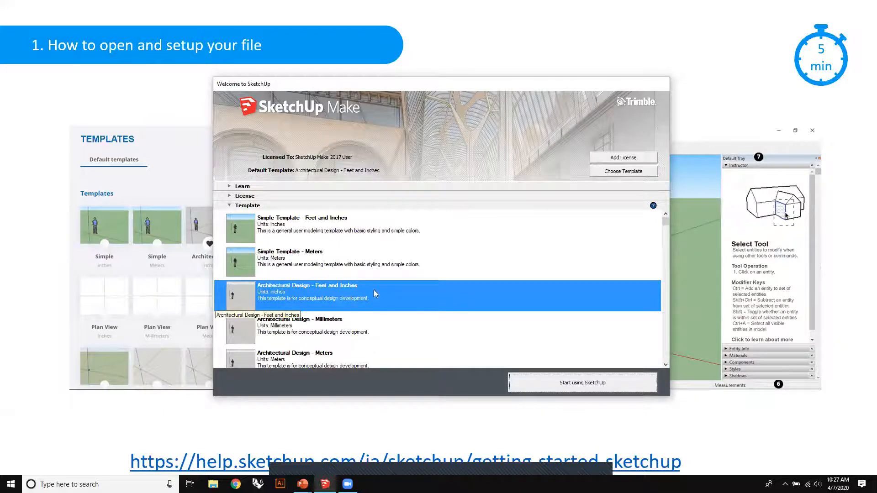
{"action": "left_click", "coordinate": [578, 382]}
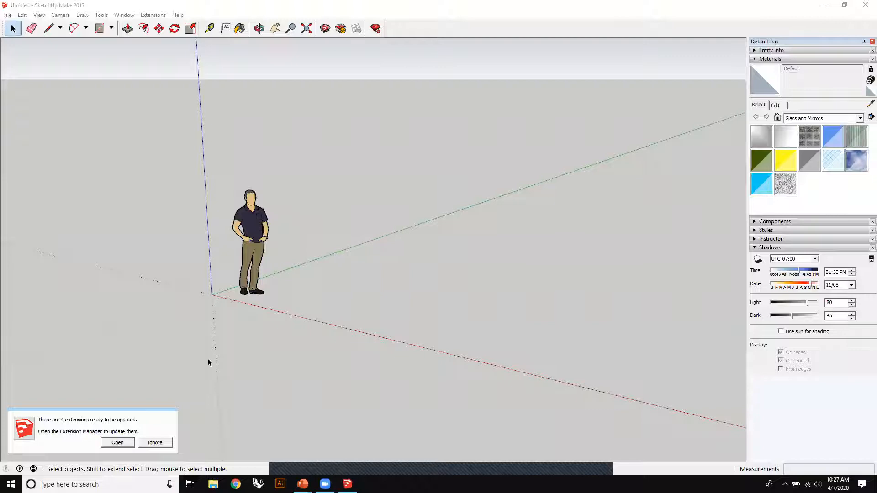
{"action": "left_click", "coordinate": [155, 443]}
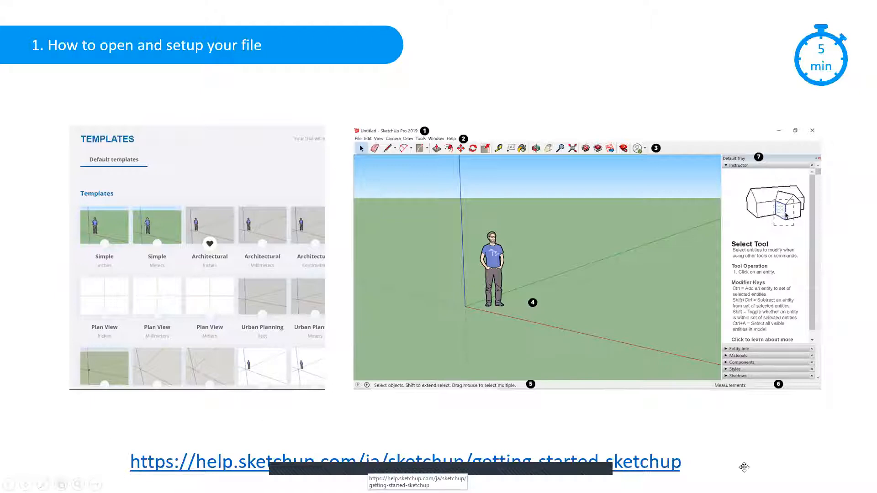
- Advance the presentation to the slide about altering the workspace and switch back to the SketchUp model
{"action": "left_click", "coordinate": [783, 444]}
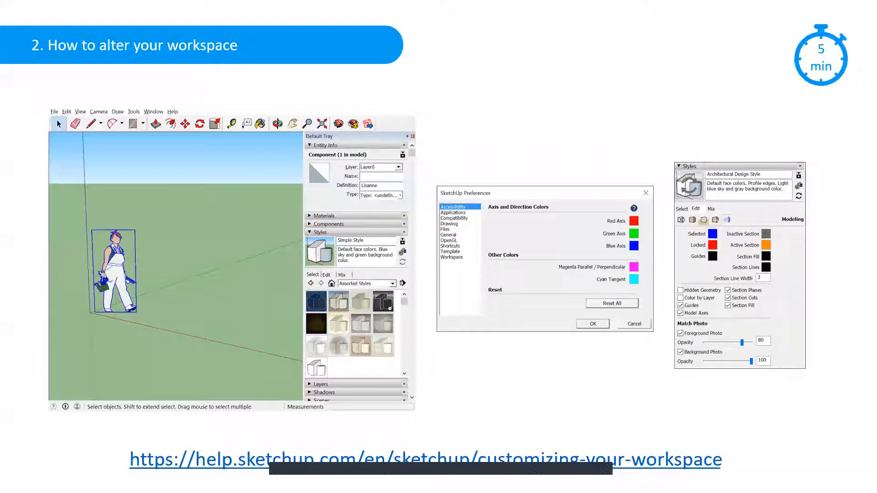
{"action": "key", "text": "alt+Tab"}
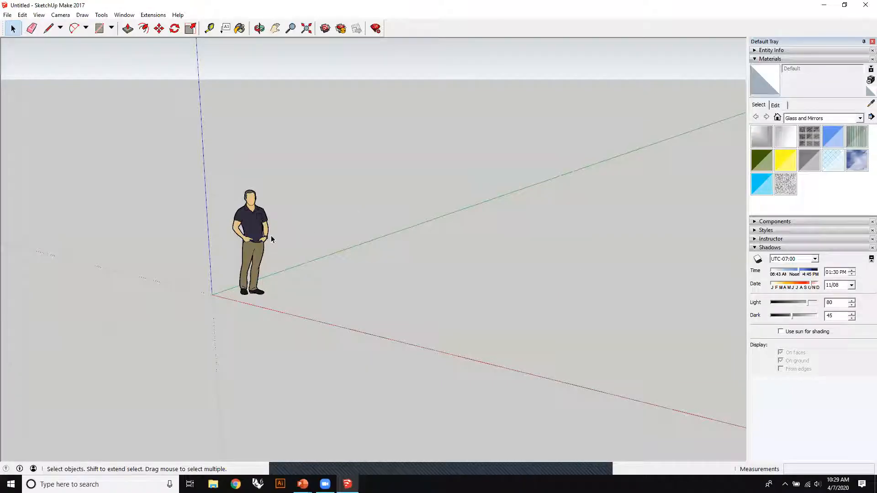
{"action": "middle_click_drag", "start_coordinate": [378, 211], "coordinate": [412, 227]}
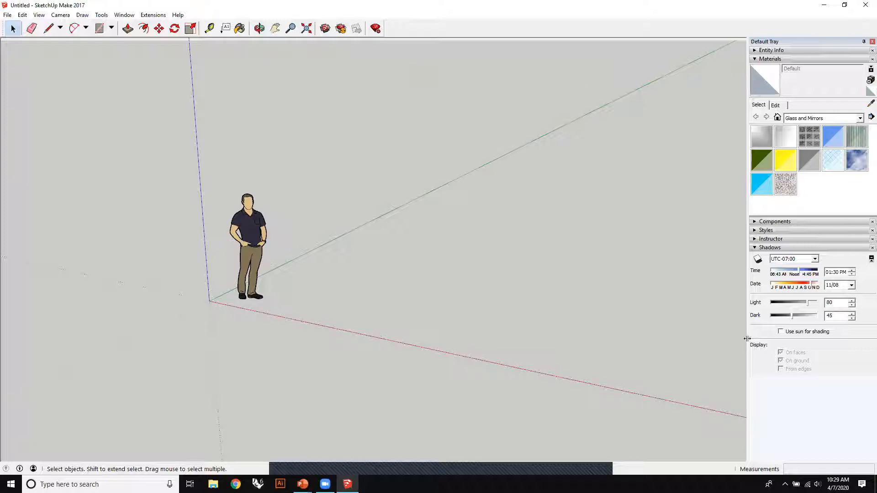
- Show the entity information of the standing figure and examine its component definition
{"action": "left_click", "coordinate": [755, 51]}
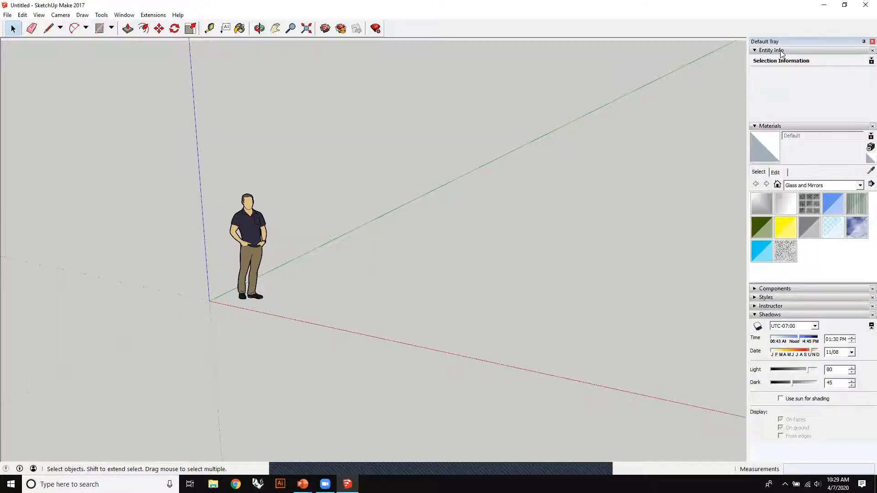
{"action": "left_click", "coordinate": [240, 230]}
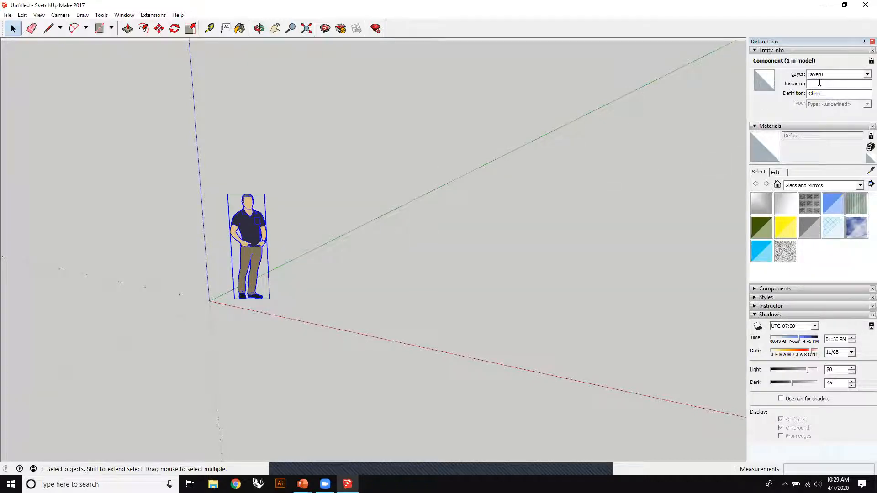
{"action": "left_click", "coordinate": [843, 94]}
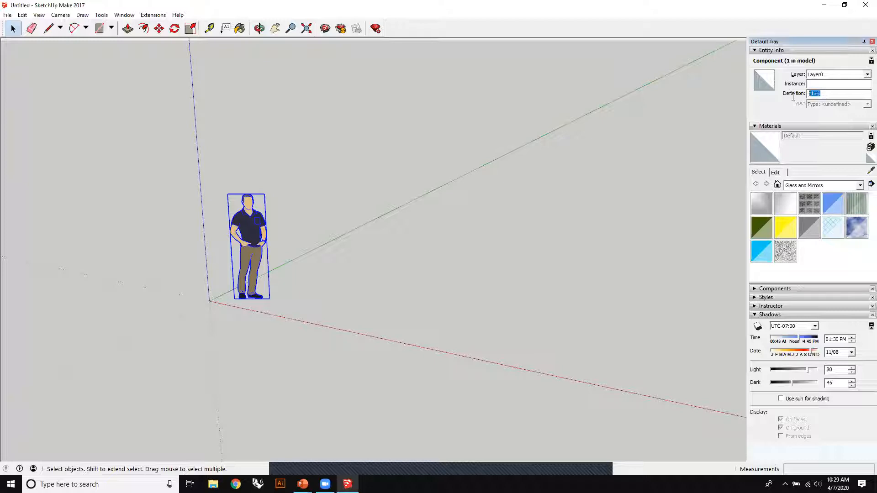
{"action": "left_click", "coordinate": [825, 95]}
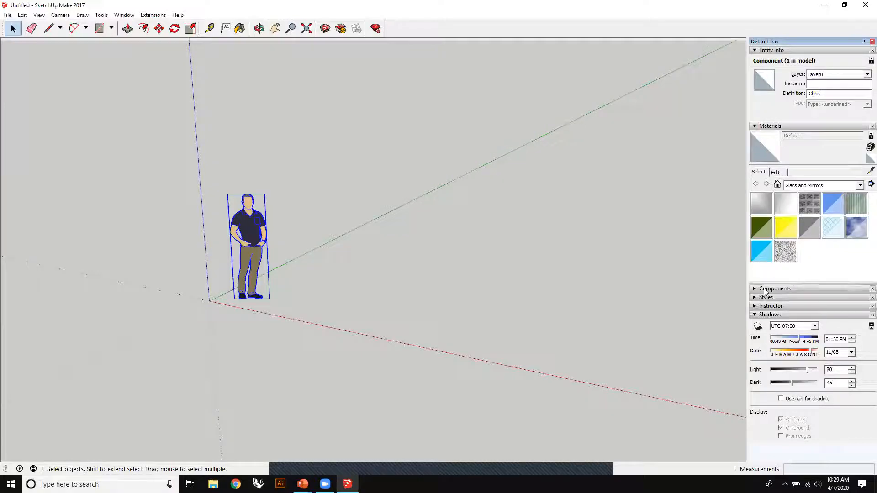
- Examine the component library and the available style collections, and deselect the standing figure
{"action": "left_click", "coordinate": [754, 290]}
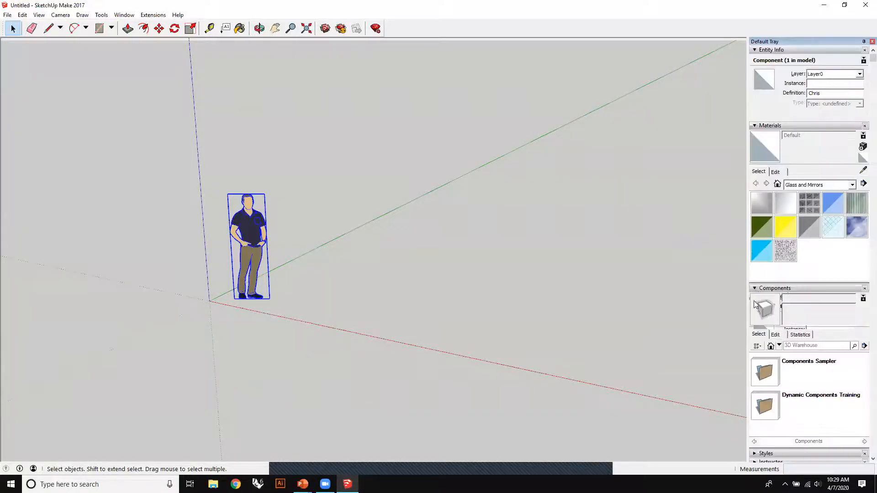
{"action": "left_click", "coordinate": [756, 291]}
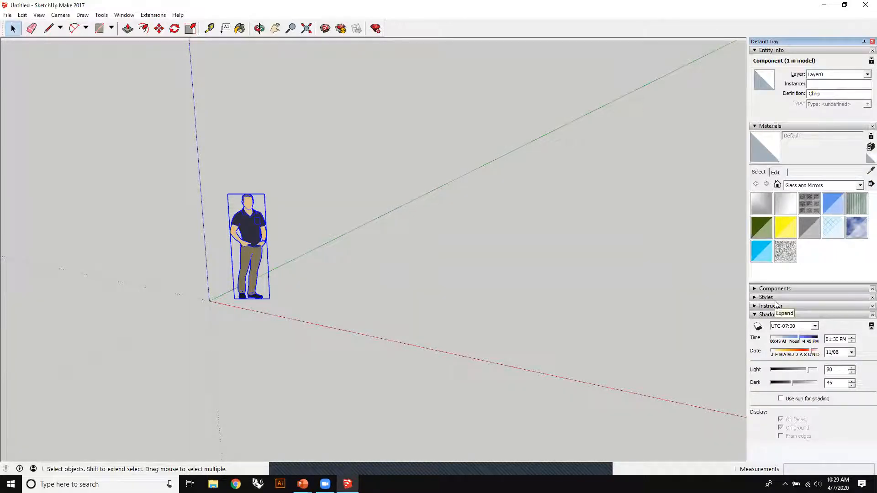
{"action": "left_click", "coordinate": [772, 297]}
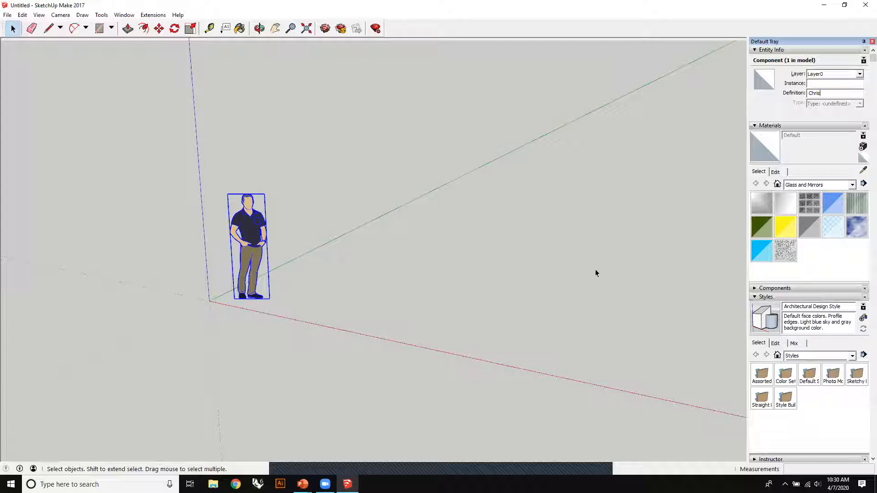
{"action": "left_click", "coordinate": [558, 317]}
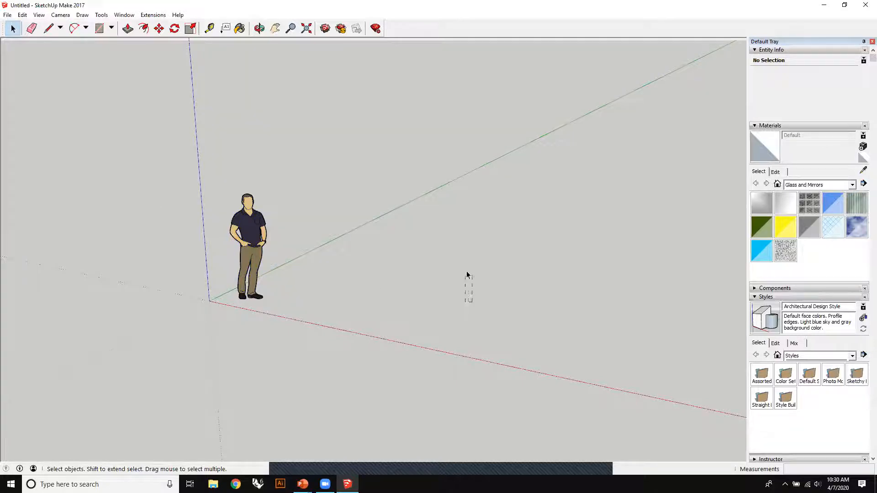
{"action": "mouse_move", "coordinate": [474, 237]}
{"action": "middle_mouse_down"}
{"action": "mouse_move", "coordinate": [489, 178]}
{"action": "mouse_move", "coordinate": [483, 251]}
{"action": "middle_mouse_up"}
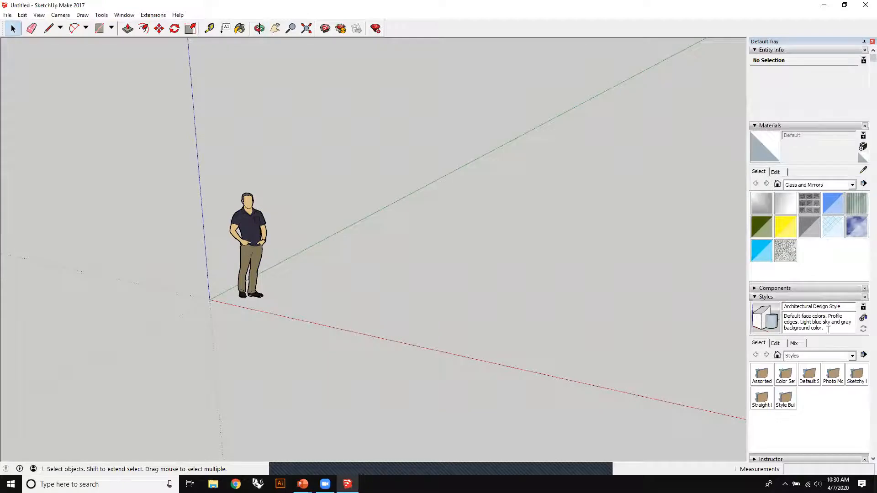
- Collapse the Styles, Shadows, Materials and Entity Info sections of the Default Tray
{"action": "left_click", "coordinate": [755, 298]}
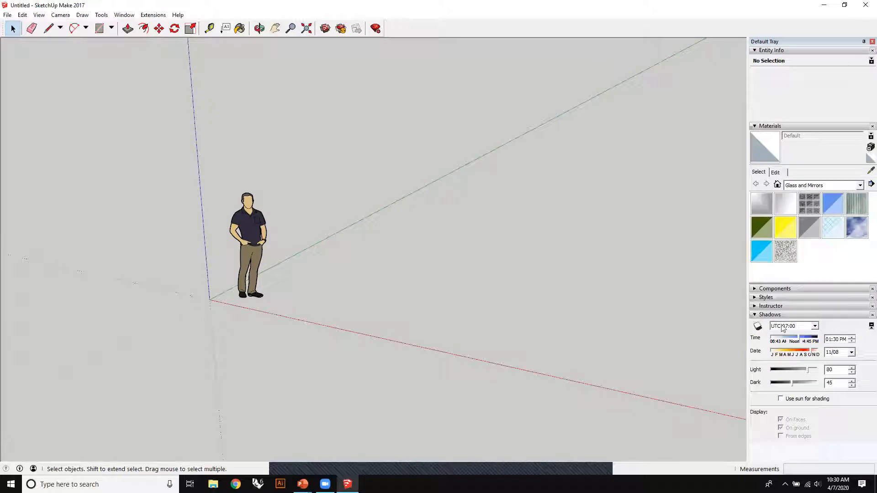
{"action": "left_click", "coordinate": [755, 316]}
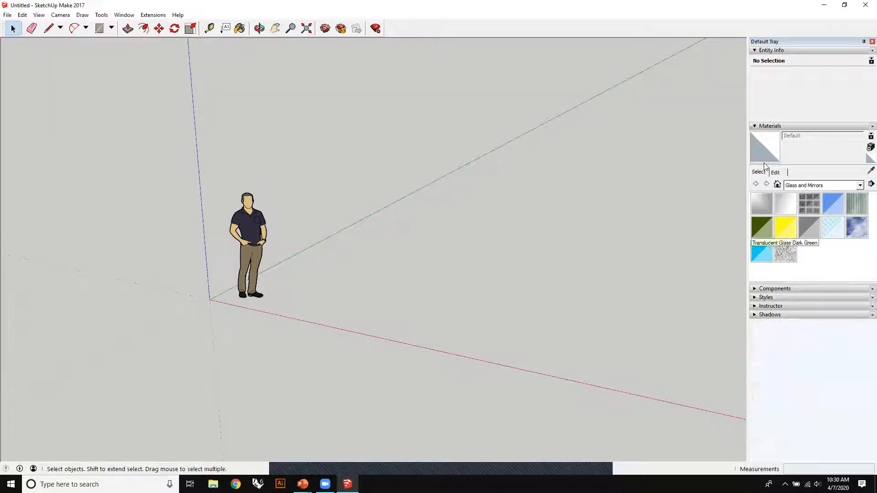
{"action": "left_click", "coordinate": [755, 126]}
{"action": "left_click", "coordinate": [755, 50]}
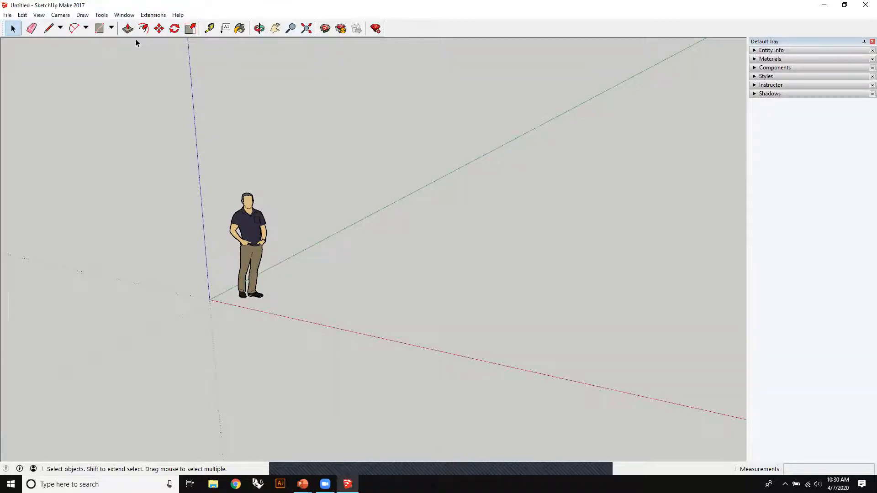
- Turn off the display of section cuts in the model
{"action": "left_click", "coordinate": [7, 15]}
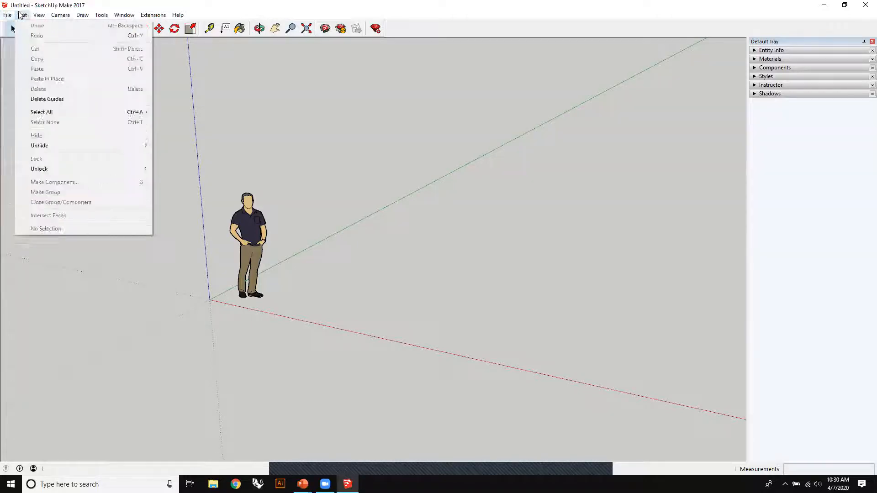
{"action": "mouse_move", "coordinate": [38, 15]}
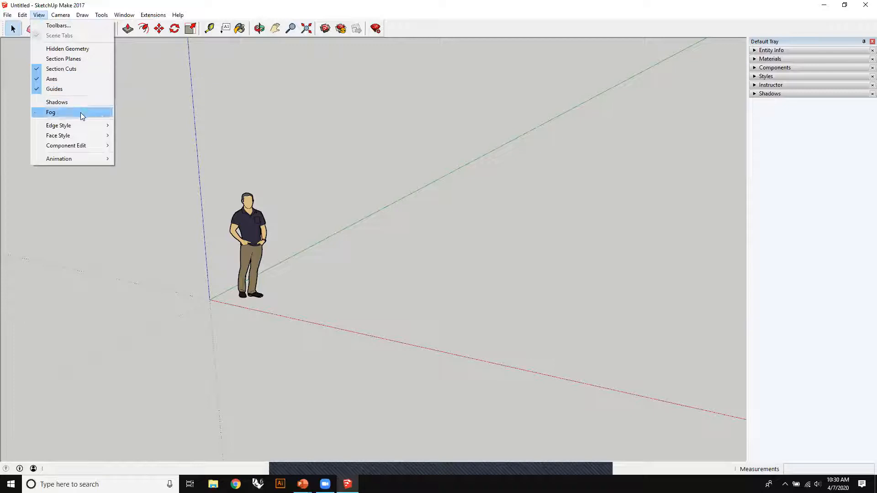
{"action": "left_click", "coordinate": [78, 69]}
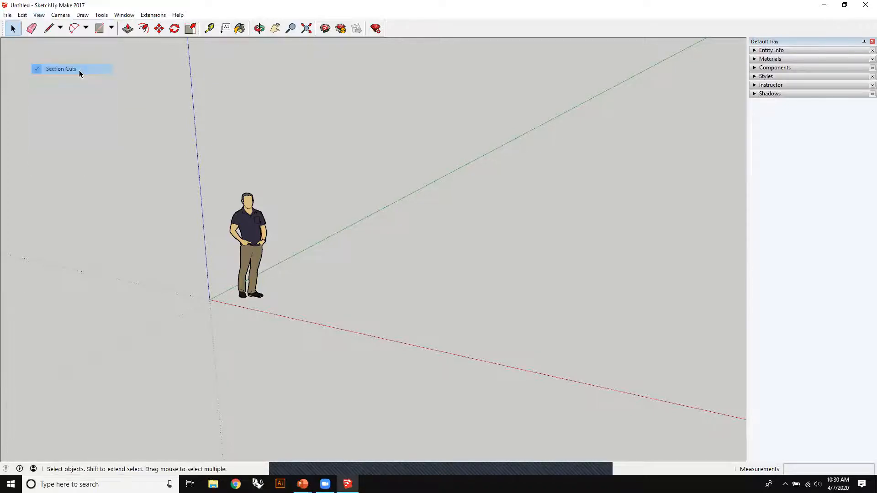
- Hide the model axes and show them again
{"action": "left_click", "coordinate": [39, 16]}
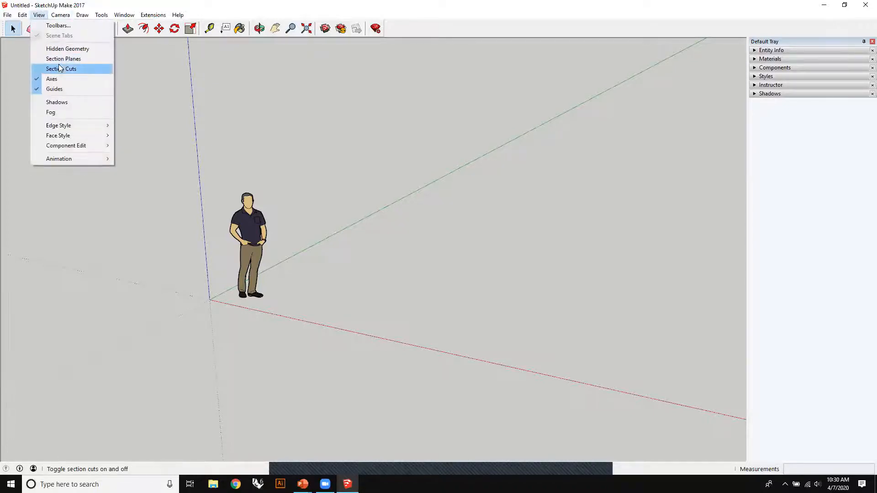
{"action": "left_click", "coordinate": [79, 83]}
{"action": "left_click", "coordinate": [39, 14]}
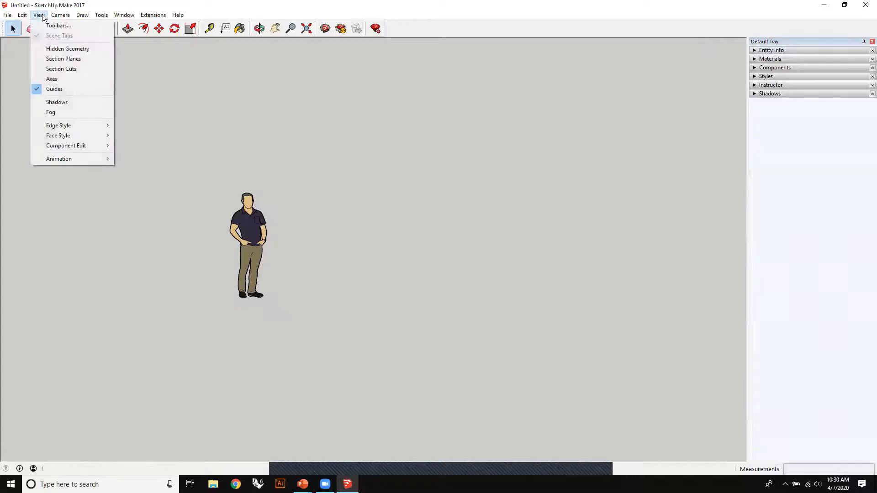
{"action": "left_click", "coordinate": [64, 80]}
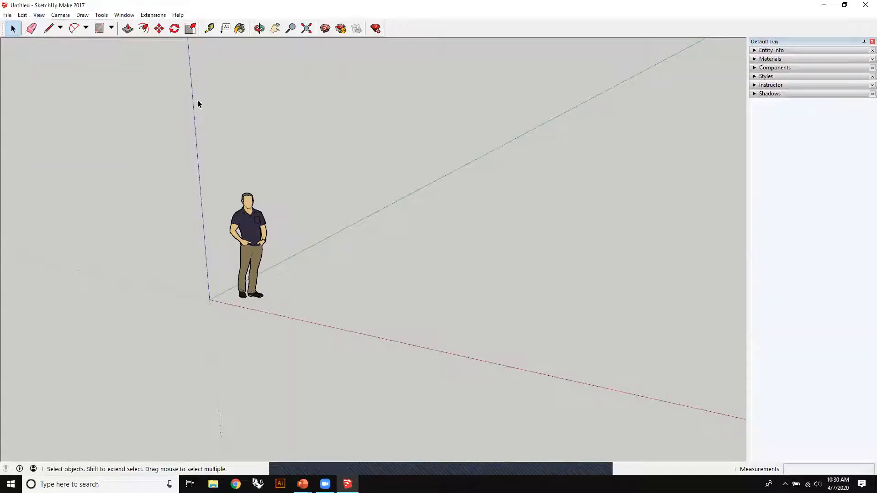
- View the model from the standard Top view and return to an angled perspective of the figure
{"action": "left_click", "coordinate": [43, 14]}
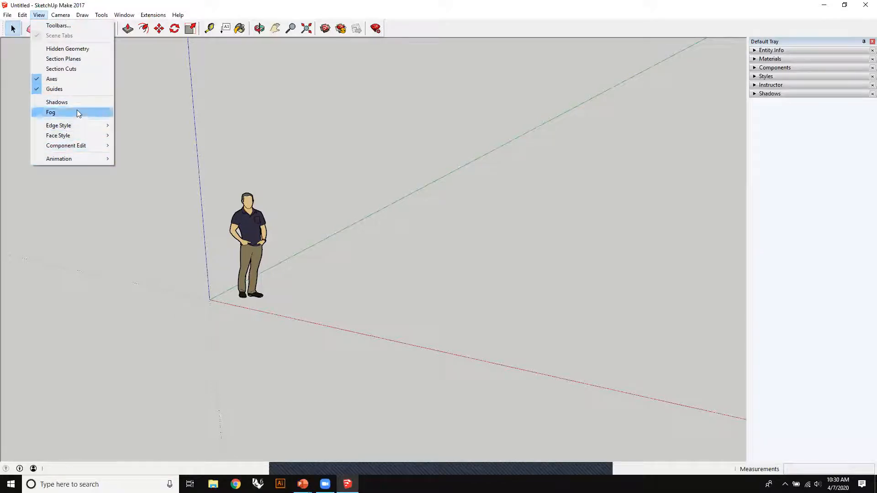
{"action": "mouse_move", "coordinate": [62, 16]}
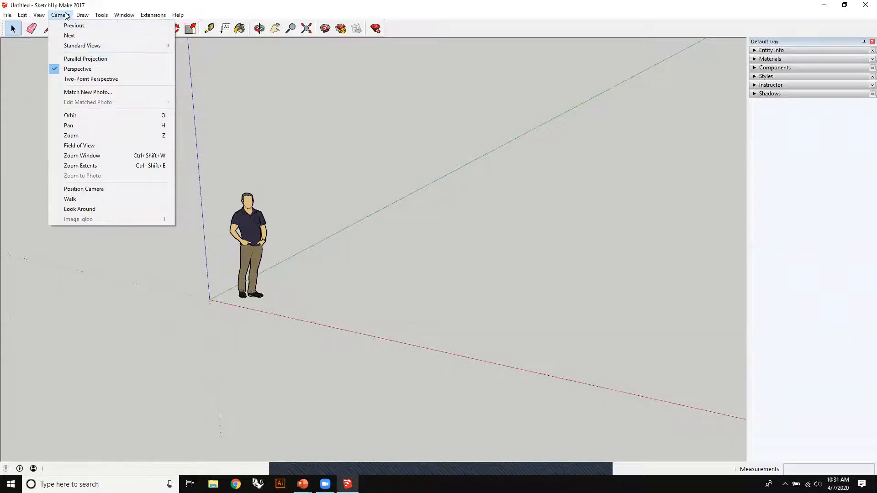
{"action": "mouse_move", "coordinate": [108, 45]}
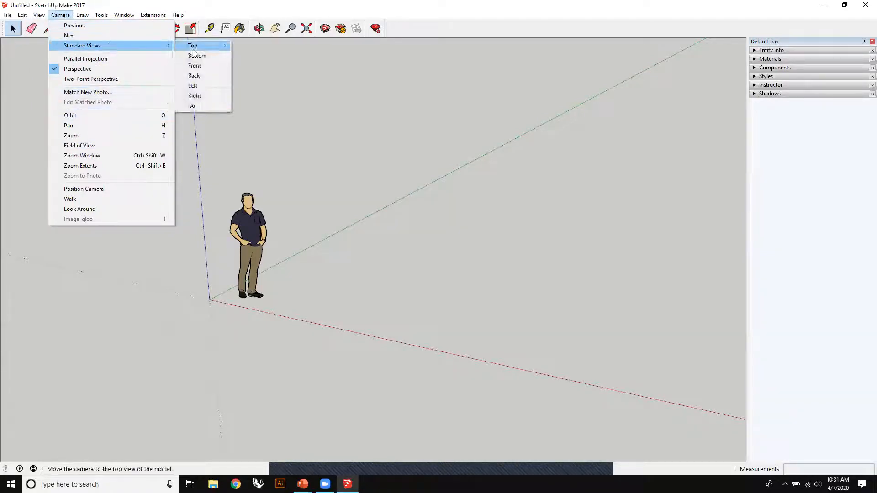
{"action": "left_click", "coordinate": [193, 47]}
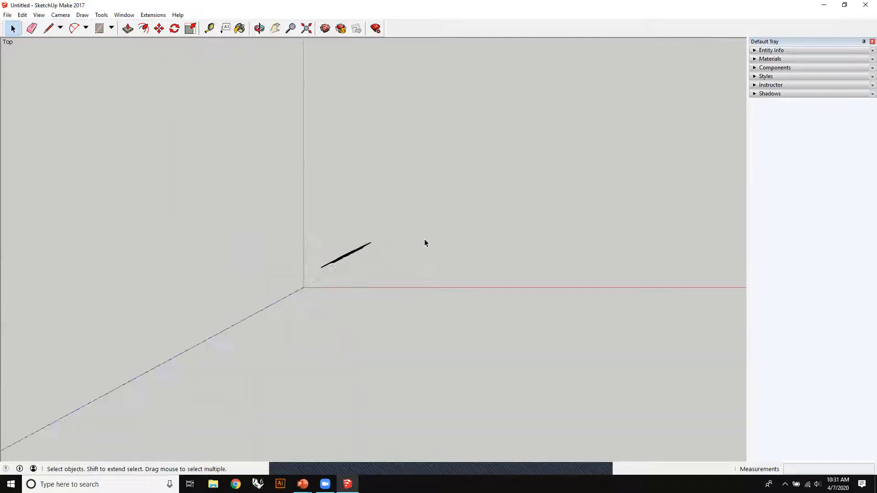
{"action": "left_click_drag", "start_coordinate": [362, 213], "coordinate": [293, 263]}
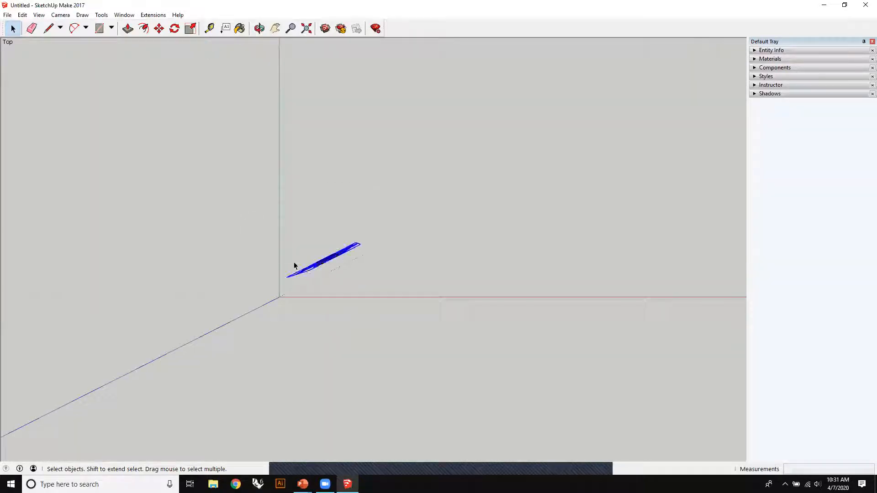
{"action": "middle_click_drag", "start_coordinate": [348, 204], "coordinate": [245, 242]}
{"action": "middle_click_drag", "start_coordinate": [381, 280], "coordinate": [406, 143]}
{"action": "scroll", "coordinate": [399, 191], "scroll_direction": "down", "scroll_amount": 3}
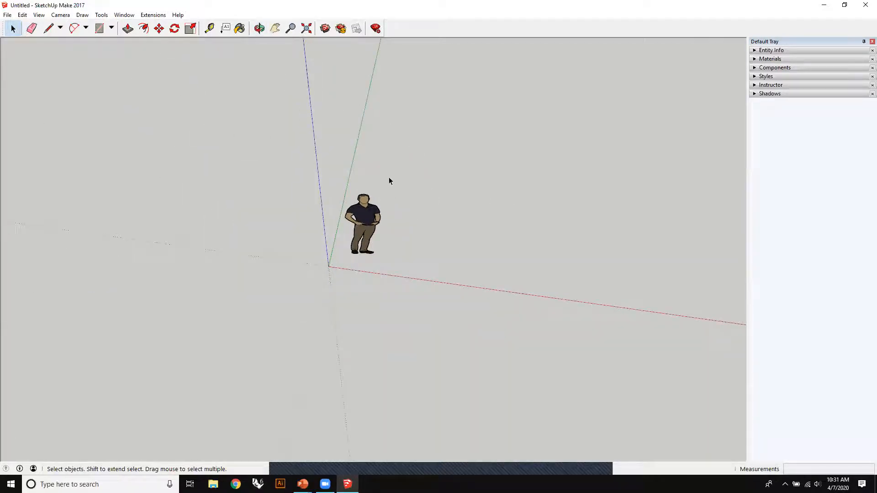
{"action": "left_click", "coordinate": [124, 15]}
{"action": "mouse_move", "coordinate": [105, 17]}
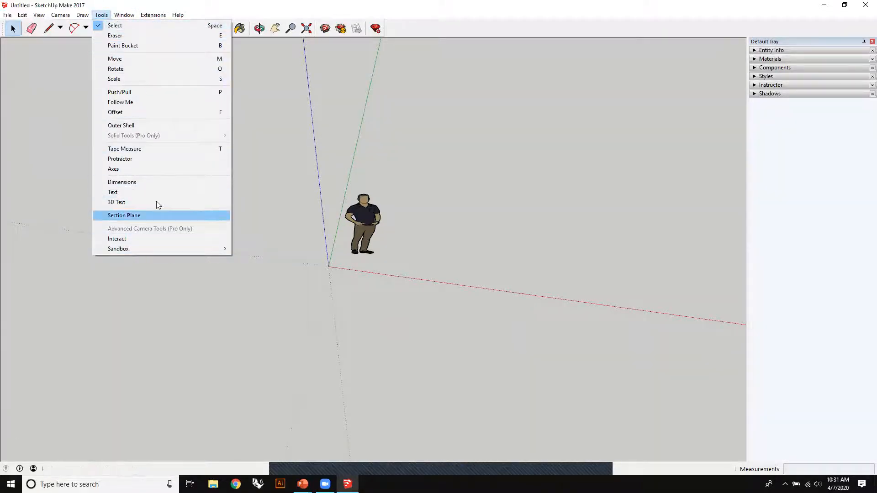
{"action": "mouse_move", "coordinate": [40, 16]}
{"action": "left_click", "coordinate": [232, 49]}
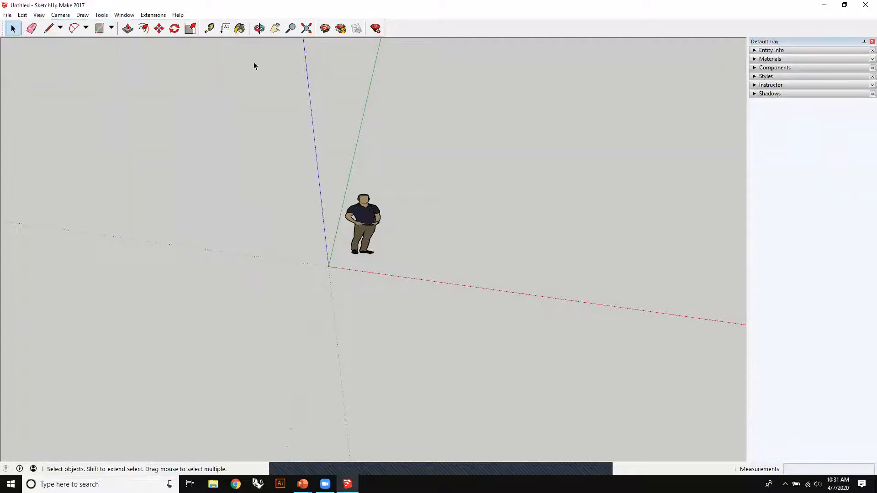
{"action": "left_click", "coordinate": [102, 15]}
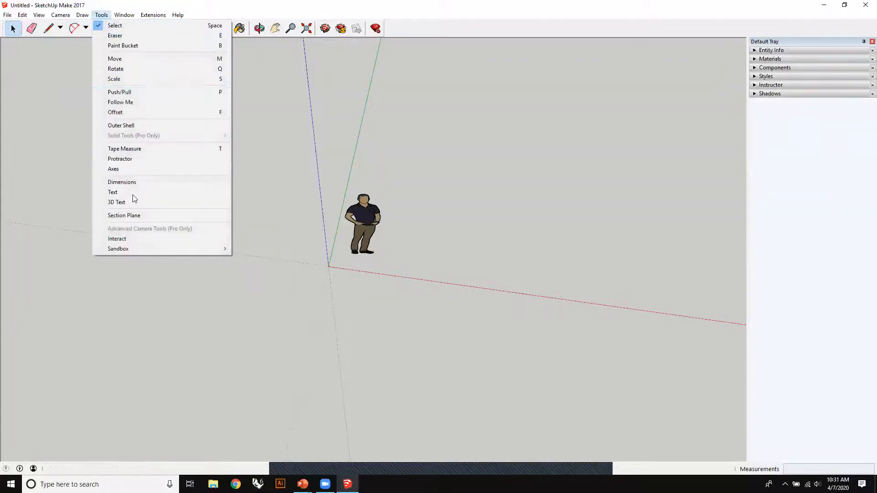
{"action": "mouse_move", "coordinate": [83, 22]}
{"action": "mouse_move", "coordinate": [124, 15]}
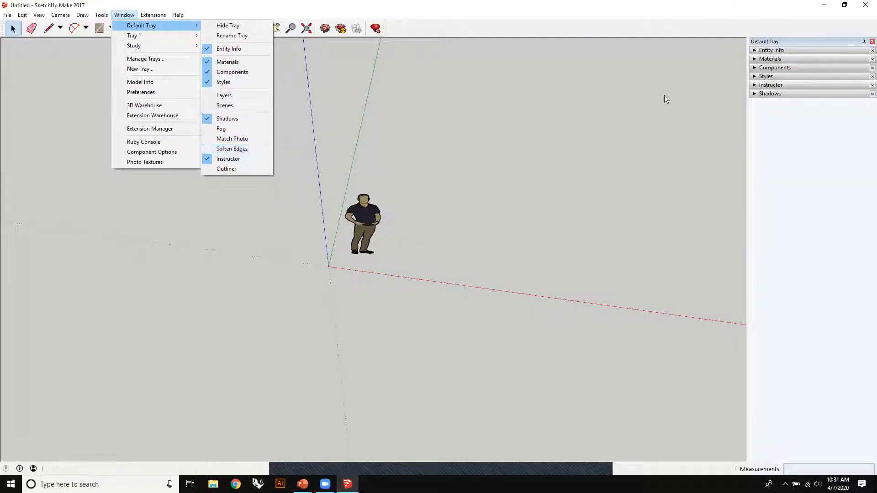
- Expand the Instructor section, move it to the top of the Default Tray and collapse it
{"action": "left_click", "coordinate": [791, 85]}
{"action": "left_click_drag", "start_coordinate": [827, 85], "coordinate": [822, 45]}
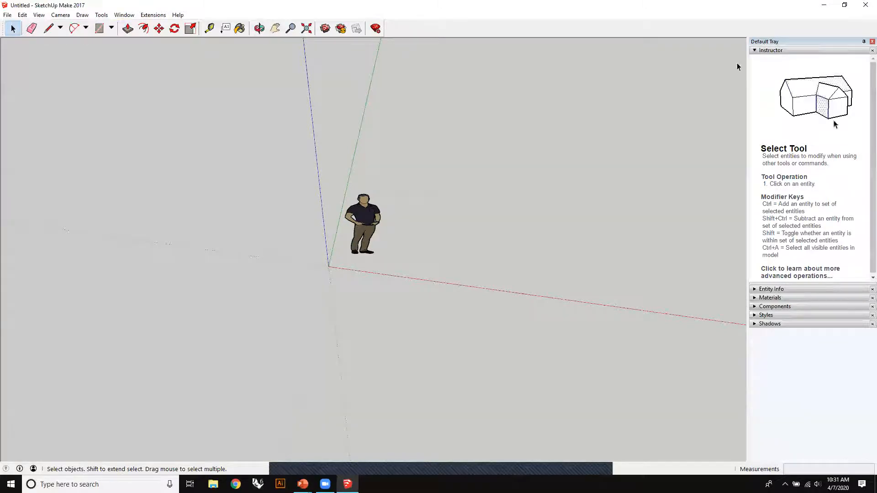
{"action": "left_click", "coordinate": [757, 51]}
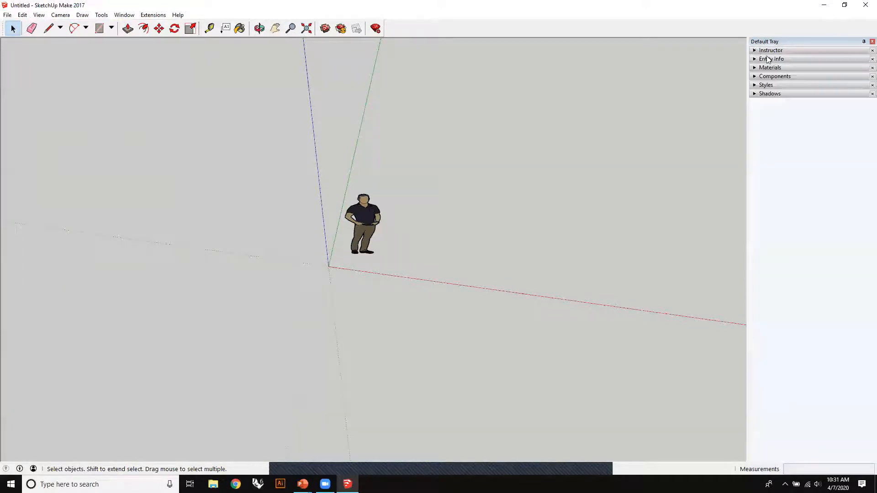
- Remove the Instructor section from the Default Tray
{"action": "left_click", "coordinate": [129, 17]}
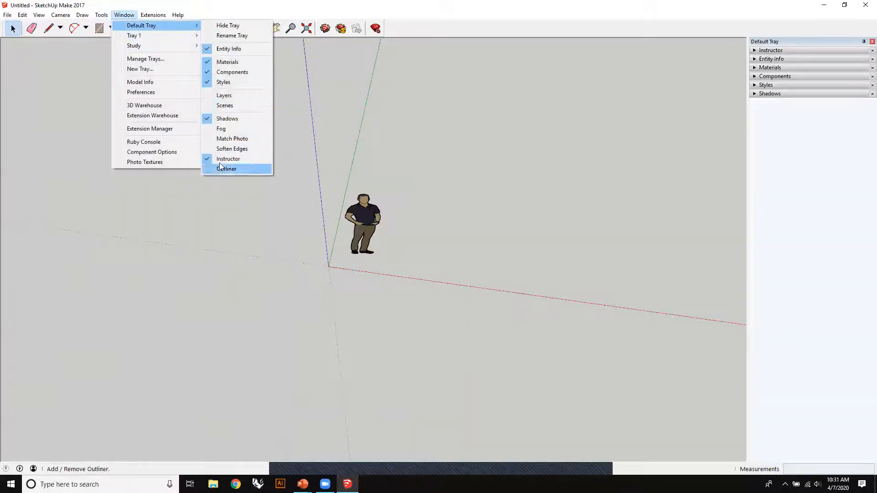
{"action": "left_click", "coordinate": [228, 159]}
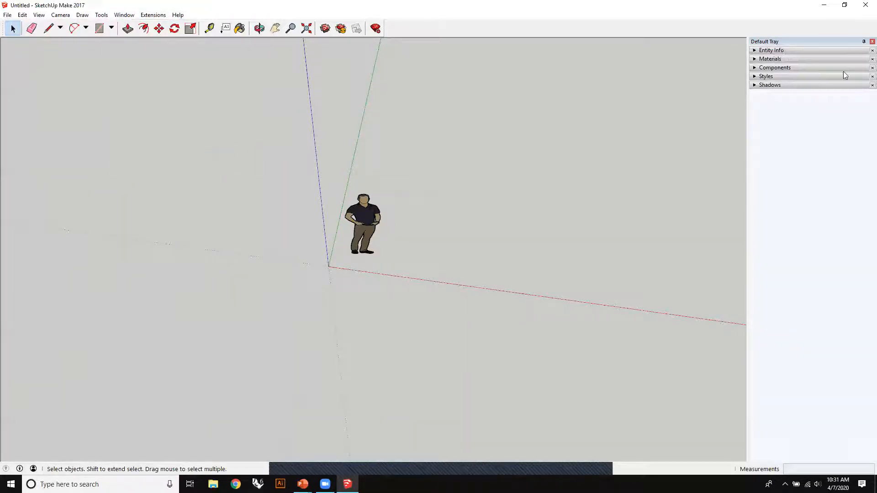
{"action": "left_click", "coordinate": [125, 16]}
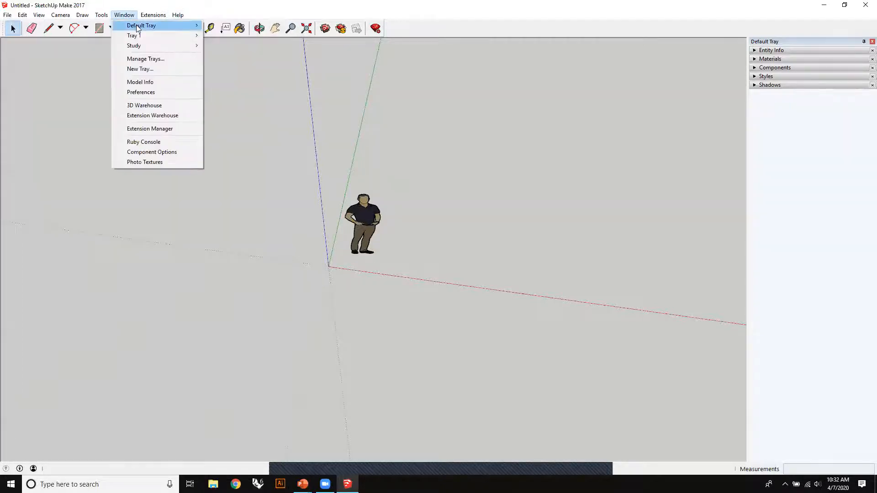
{"action": "mouse_move", "coordinate": [174, 26]}
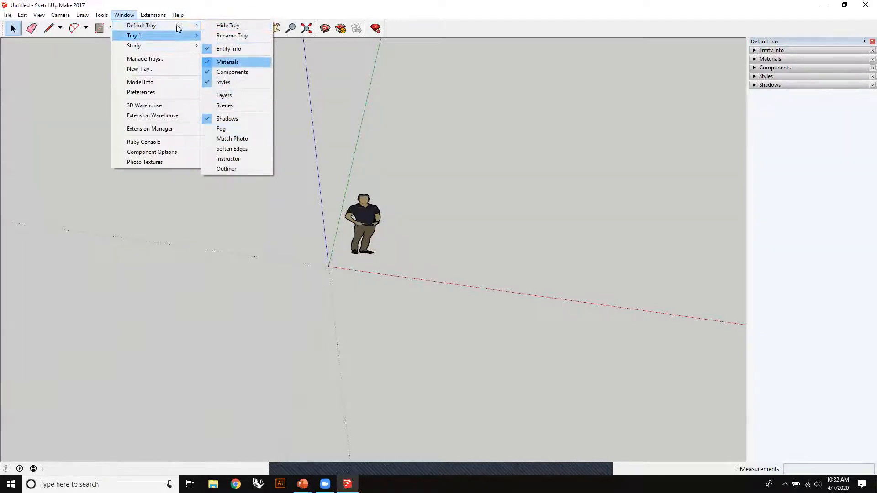
{"action": "mouse_move", "coordinate": [174, 45]}
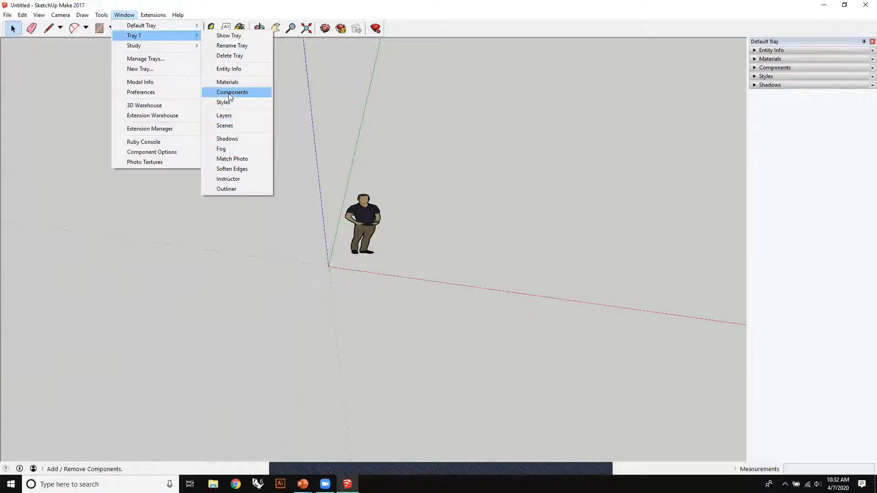
{"action": "mouse_move", "coordinate": [153, 15]}
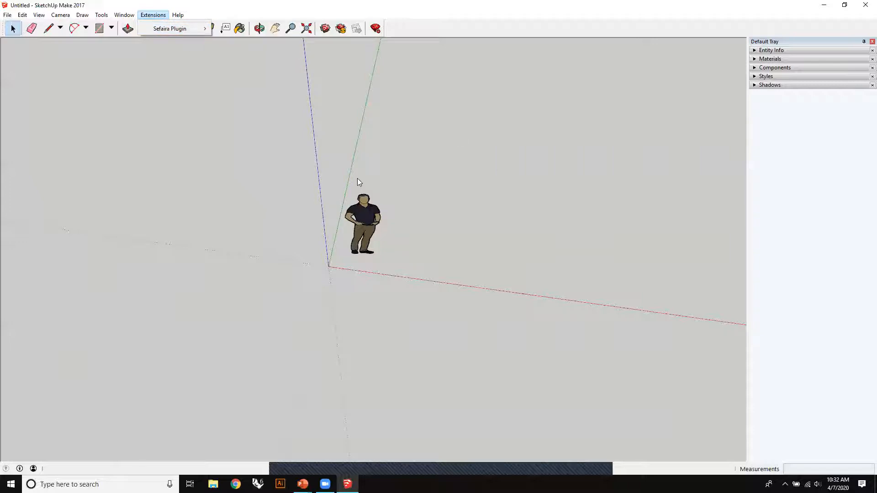
{"action": "left_click", "coordinate": [370, 105]}
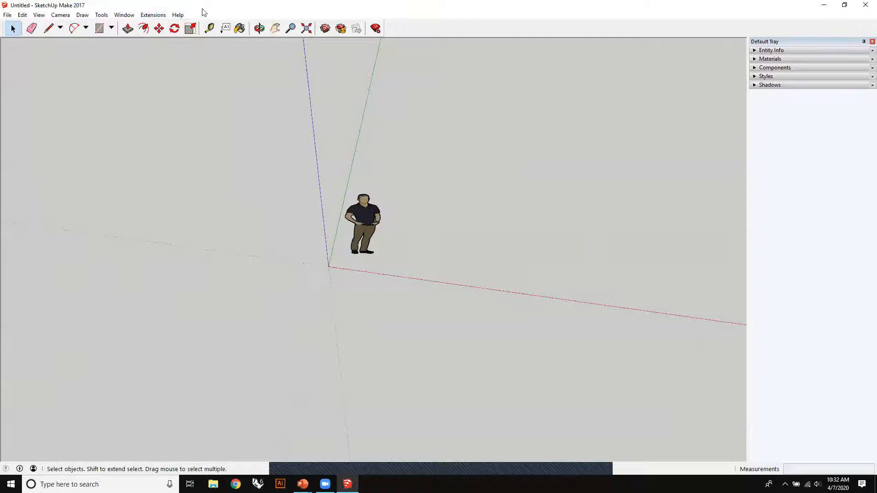
- Move the Getting Started toolbar around the toolbar area and dock it back at its original place
{"action": "left_click_drag", "start_coordinate": [200, 28], "coordinate": [209, 55]}
{"action": "left_click_drag", "start_coordinate": [146, 39], "coordinate": [194, 21]}
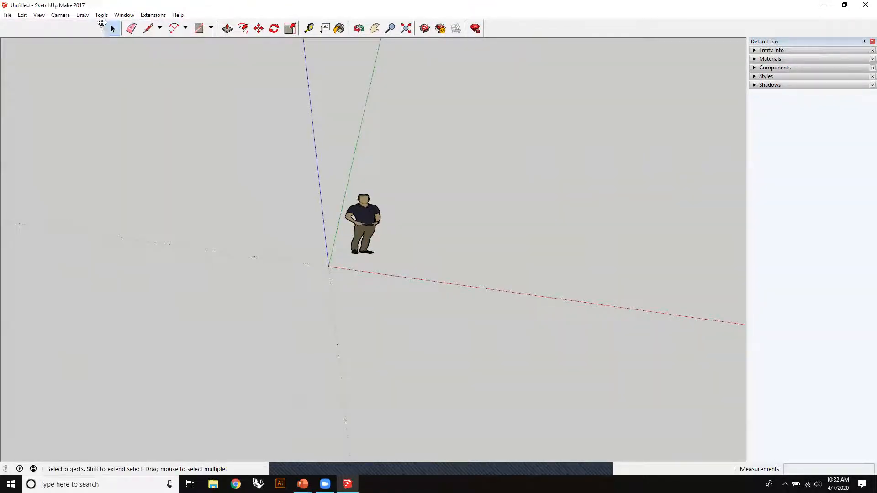
{"action": "left_click_drag", "start_coordinate": [101, 28], "coordinate": [328, 80]}
{"action": "left_click_drag", "start_coordinate": [273, 72], "coordinate": [320, 18]}
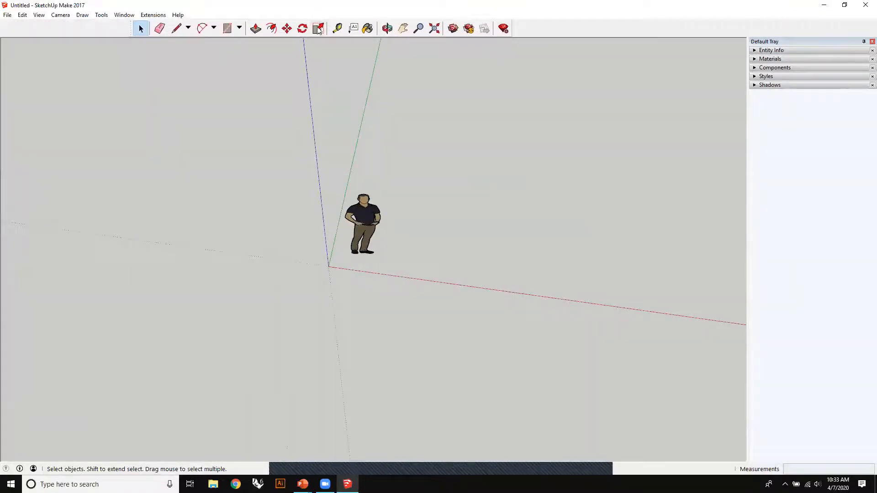
{"action": "left_click_drag", "start_coordinate": [133, 29], "coordinate": [17, 30]}
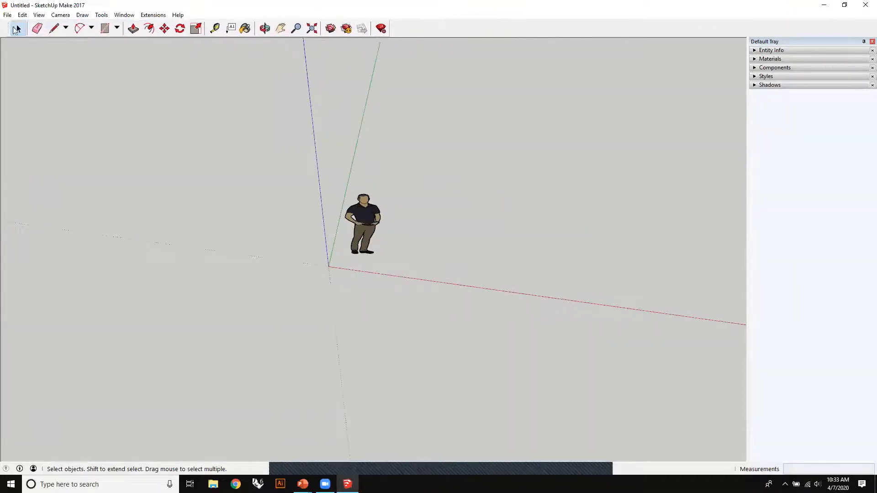
{"action": "mouse_move", "coordinate": [124, 28]}
{"action": "left_mouse_down"}
{"action": "mouse_move", "coordinate": [133, 28]}
{"action": "mouse_move", "coordinate": [118, 26]}
{"action": "left_mouse_up"}
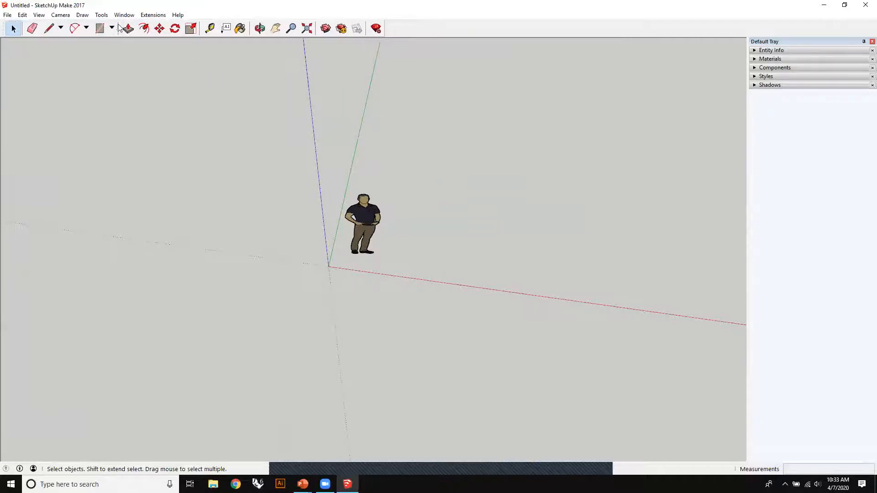
- Show the Styles and Drawing toolbars in the workspace
{"action": "right_click", "coordinate": [250, 27]}
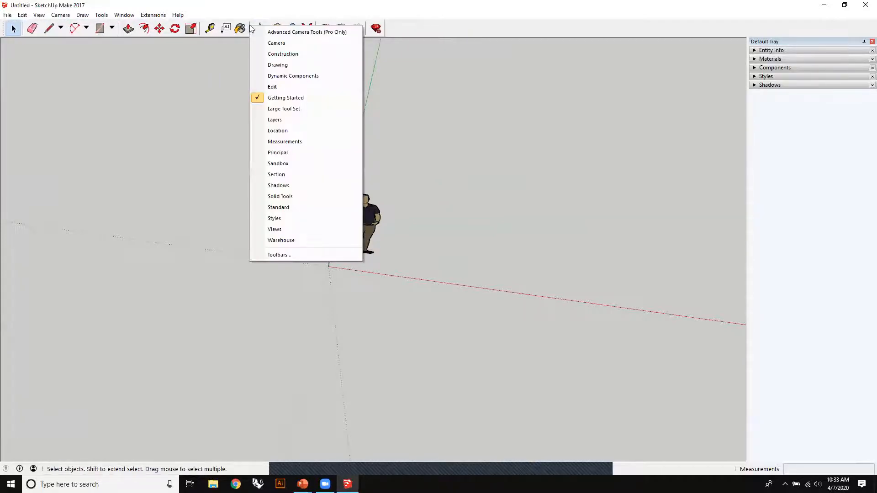
{"action": "left_click", "coordinate": [319, 218]}
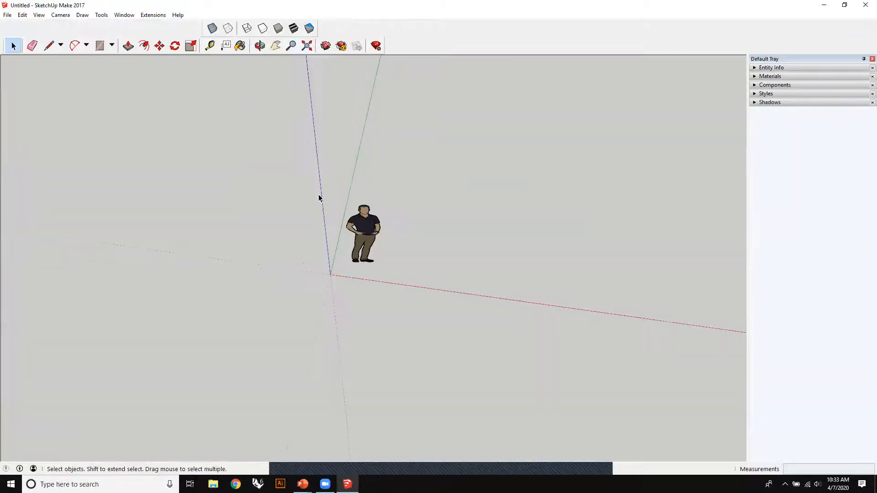
{"action": "right_click", "coordinate": [407, 35]}
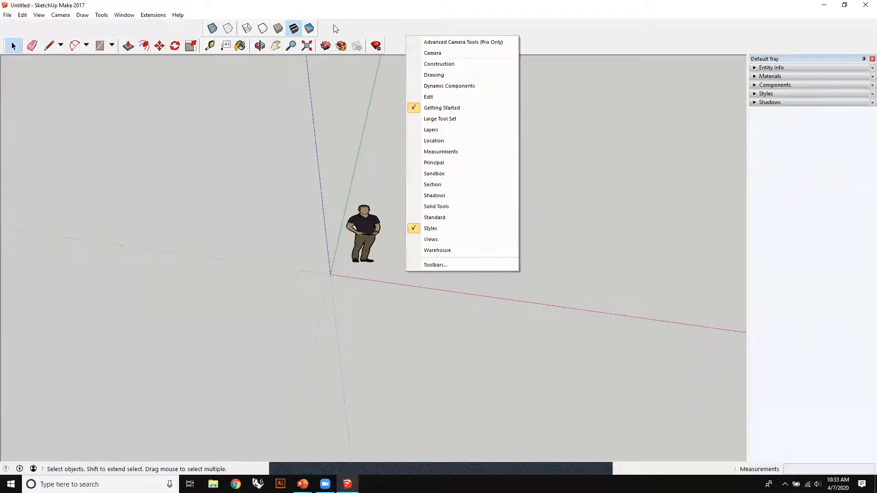
{"action": "left_click", "coordinate": [461, 76]}
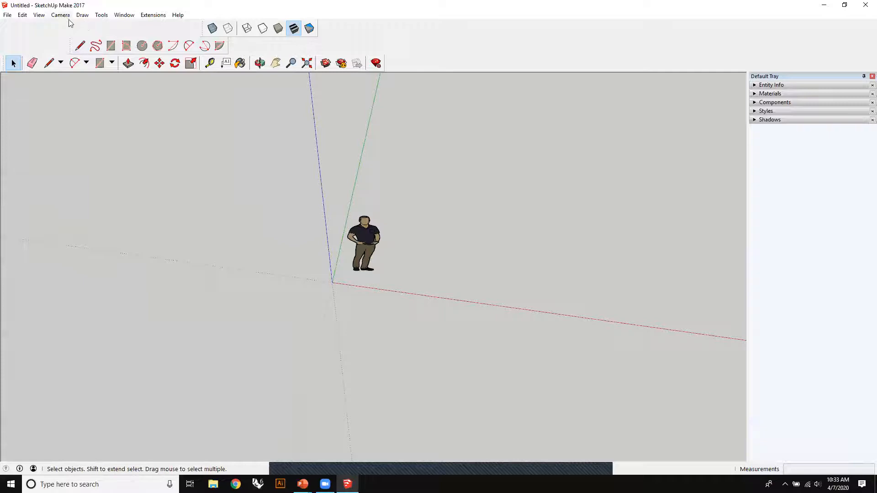
{"action": "left_click", "coordinate": [86, 16]}
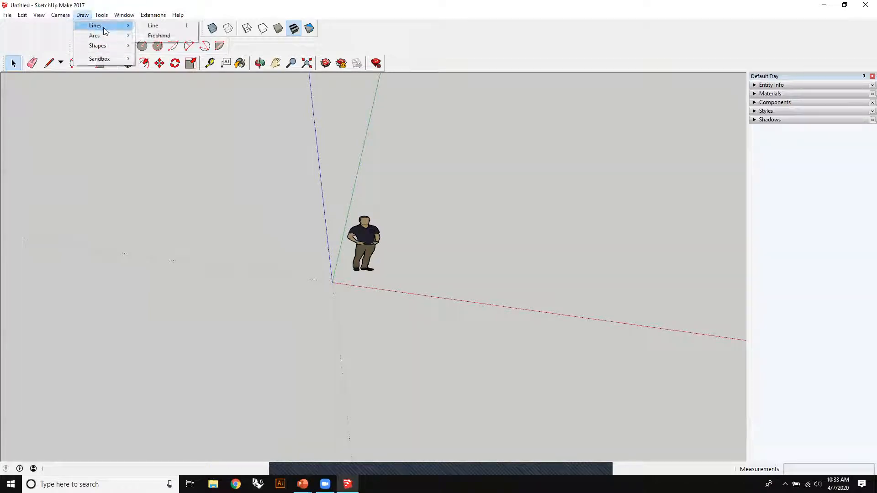
- Show the Layers toolbar and look through its list of layers
{"action": "right_click", "coordinate": [419, 46]}
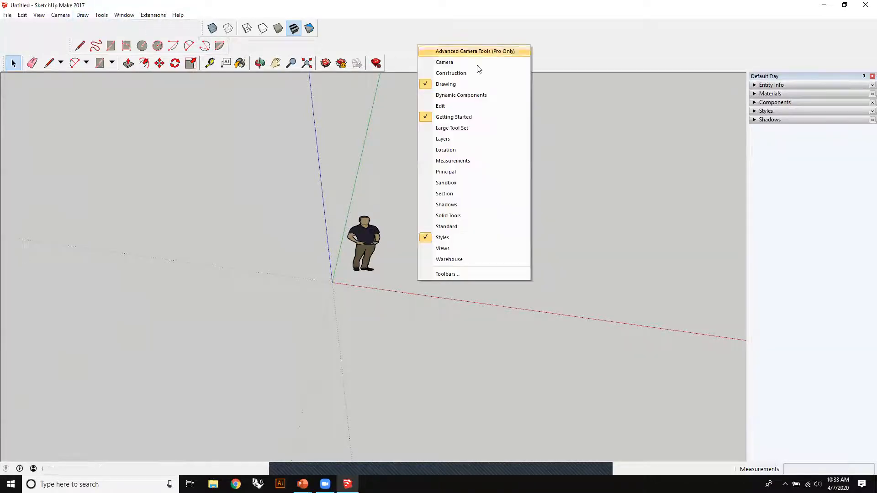
{"action": "left_click", "coordinate": [454, 144]}
{"action": "left_click", "coordinate": [195, 29]}
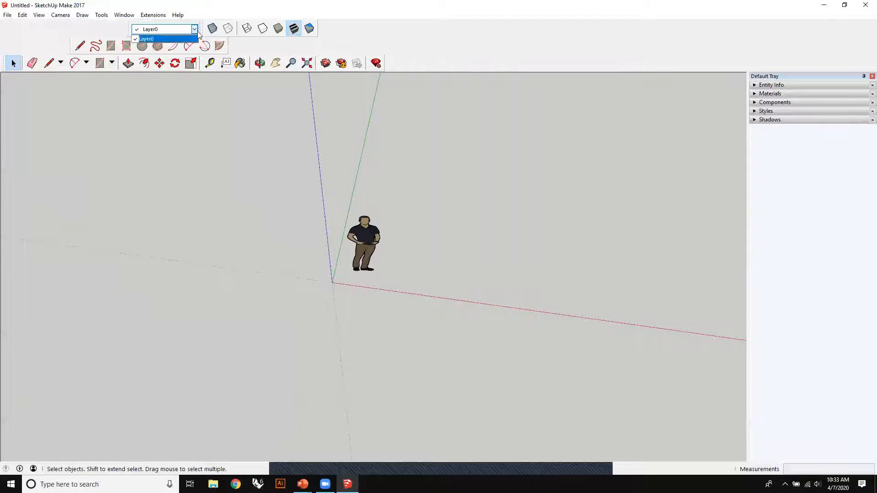
{"action": "left_click", "coordinate": [153, 30]}
- Rearrange the Layers, Styles and Drawing toolbars within the toolbar area above the model
{"action": "left_click_drag", "start_coordinate": [128, 28], "coordinate": [457, 64]}
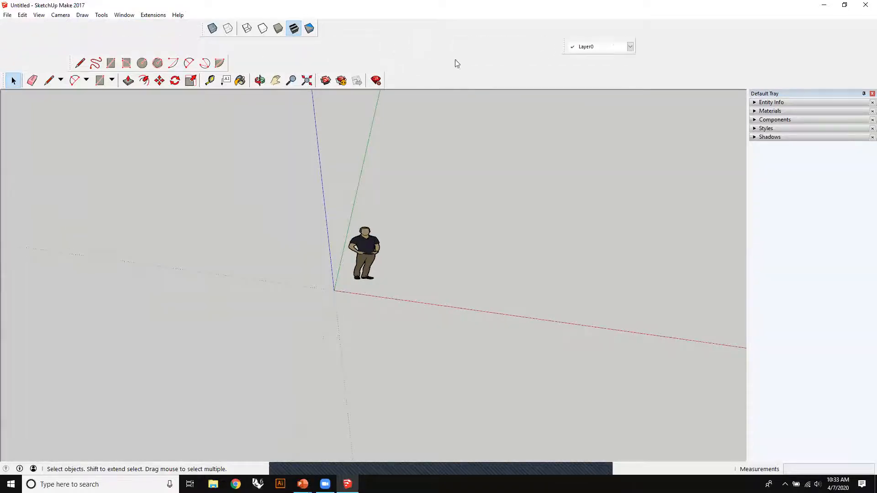
{"action": "mouse_move", "coordinate": [203, 26]}
{"action": "left_mouse_down"}
{"action": "mouse_move", "coordinate": [433, 28]}
{"action": "mouse_move", "coordinate": [437, 46]}
{"action": "left_mouse_up"}
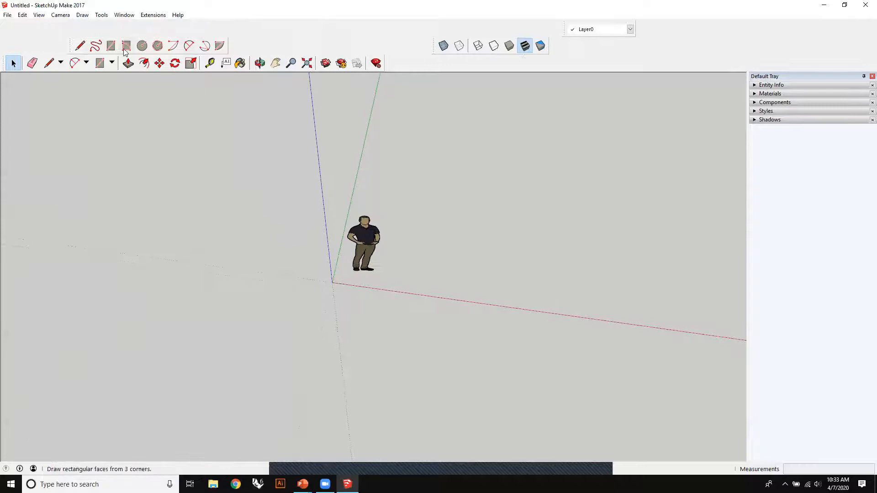
{"action": "mouse_move", "coordinate": [73, 46]}
{"action": "left_mouse_down"}
{"action": "mouse_move", "coordinate": [74, 25]}
{"action": "mouse_move", "coordinate": [129, 28]}
{"action": "left_mouse_up"}
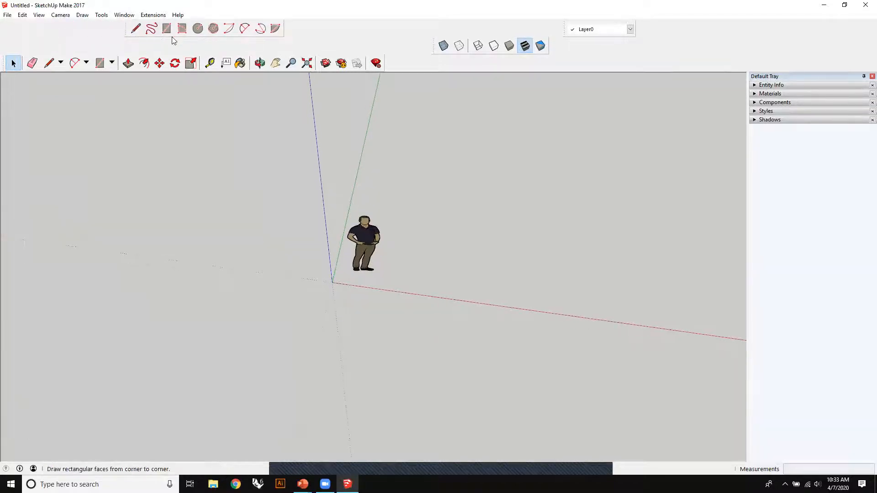
- Hide the Drawing, Styles and Layers toolbars, keeping only the Getting Started toolbar
{"action": "right_click", "coordinate": [125, 24]}
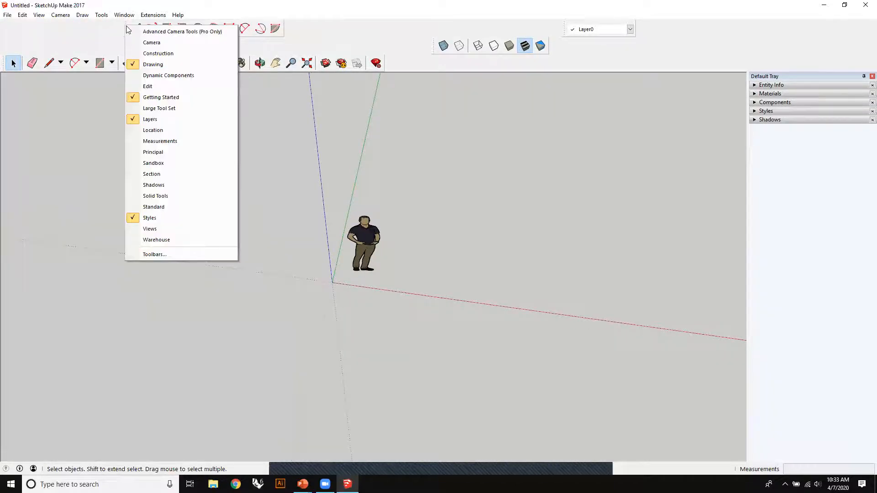
{"action": "left_click", "coordinate": [190, 65]}
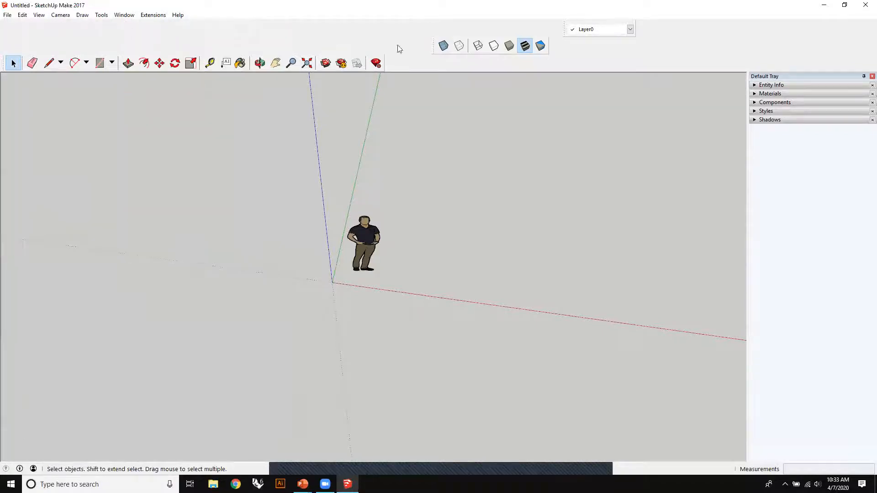
{"action": "right_click", "coordinate": [430, 50]}
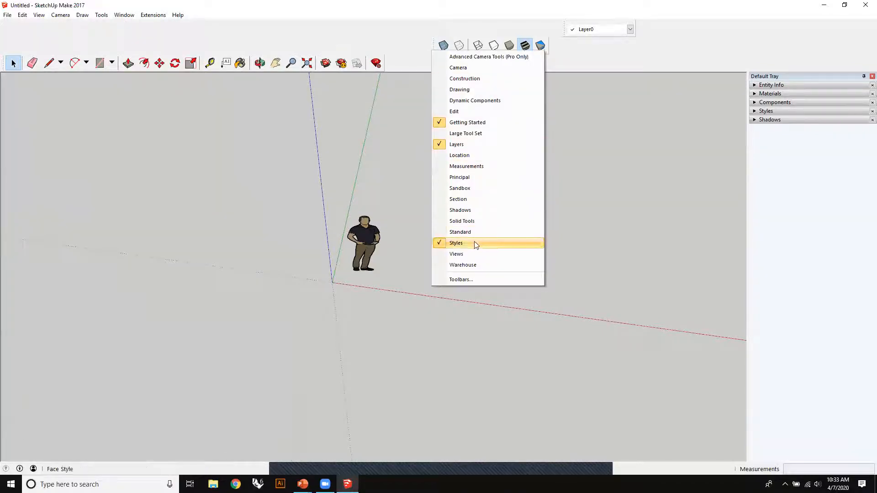
{"action": "left_click", "coordinate": [503, 243]}
{"action": "right_click", "coordinate": [552, 30]}
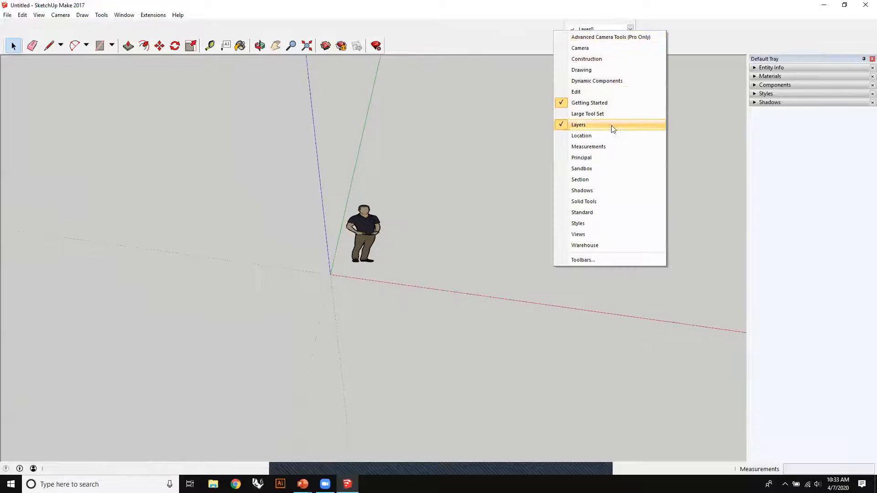
{"action": "left_click", "coordinate": [612, 125]}
{"action": "right_click", "coordinate": [402, 29]}
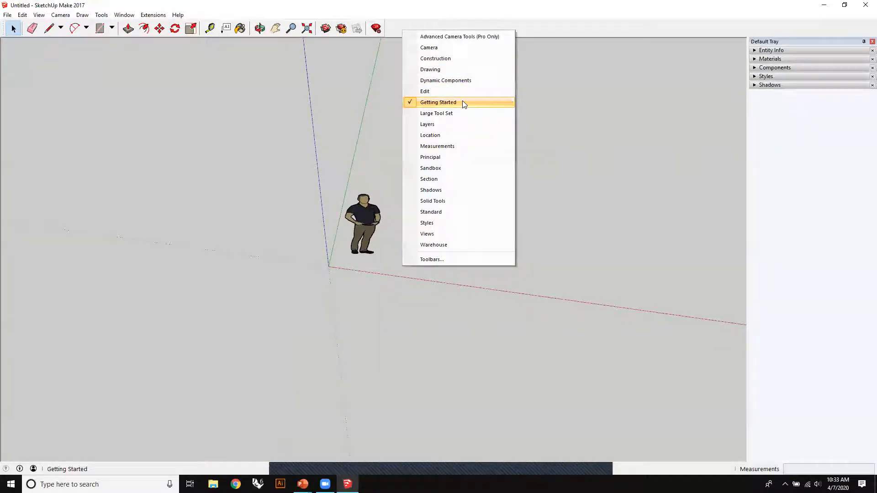
{"action": "left_click", "coordinate": [366, 108]}
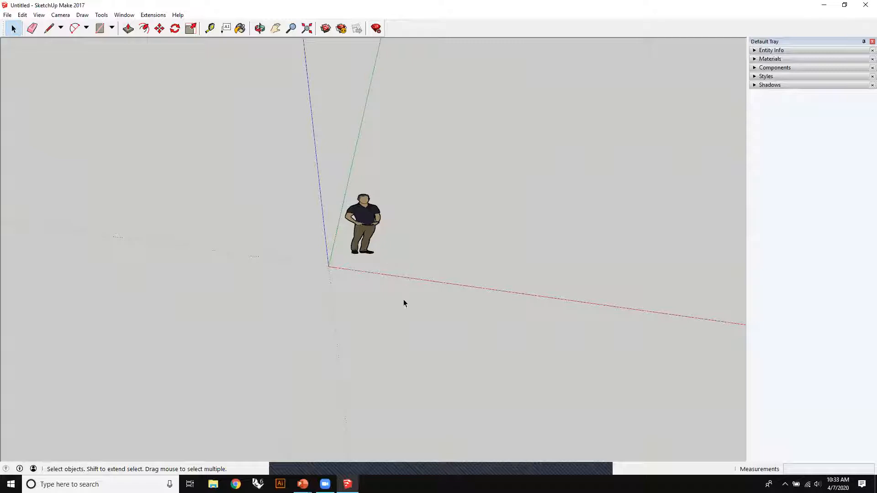
- Orbit the camera around the standing figure, using the Orbit tool, to view it from different angles
{"action": "middle_click_drag", "start_coordinate": [449, 305], "coordinate": [272, 40]}
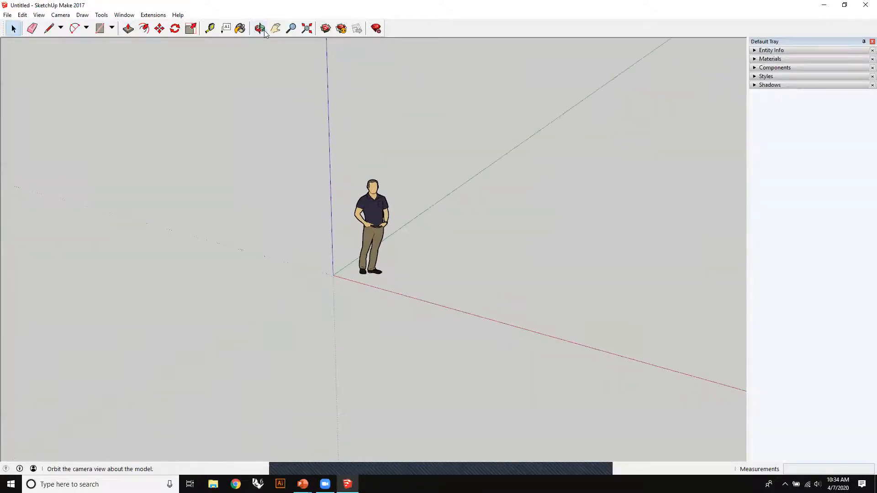
{"action": "left_click", "coordinate": [260, 28]}
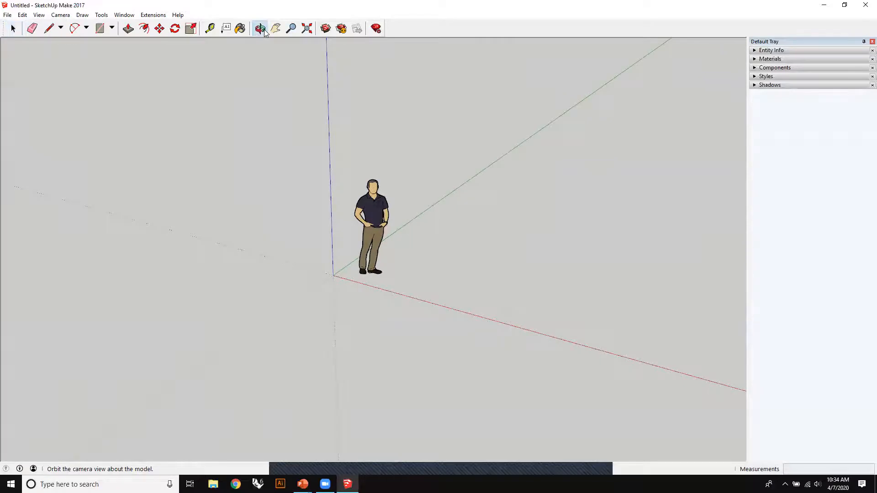
{"action": "right_click", "coordinate": [264, 31]}
{"action": "left_click", "coordinate": [550, 119]}
{"action": "left_click_drag", "start_coordinate": [395, 290], "coordinate": [477, 315]}
{"action": "left_click_drag", "start_coordinate": [257, 213], "coordinate": [455, 157]}
{"action": "right_click", "coordinate": [479, 171]}
{"action": "left_click", "coordinate": [452, 174]}
{"action": "left_click_drag", "start_coordinate": [532, 171], "coordinate": [511, 194]}
- Return to the Select tool, then orbit to a lower view of the figure and zoom out and back in
{"action": "left_click", "coordinate": [12, 29]}
{"action": "middle_click_drag", "start_coordinate": [475, 167], "coordinate": [550, 174]}
{"action": "scroll", "coordinate": [523, 178], "scroll_direction": "down", "scroll_amount": 1}
{"action": "scroll", "coordinate": [521, 188], "scroll_direction": "up", "scroll_amount": 4}
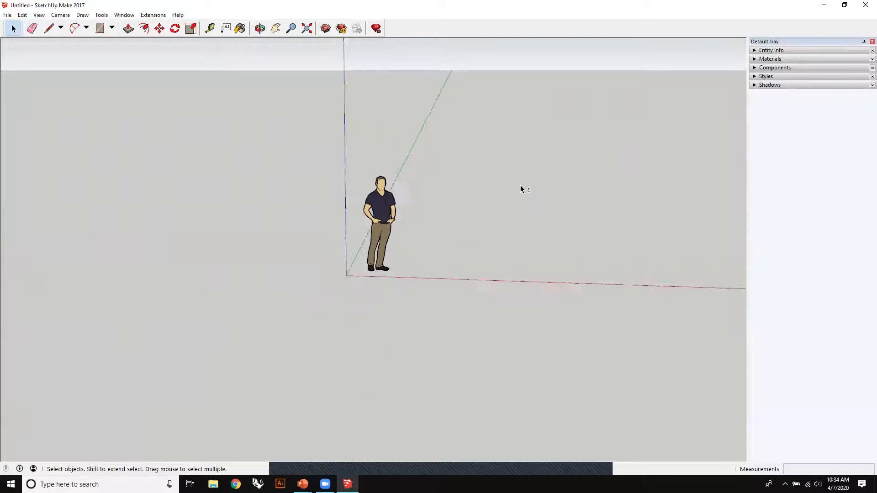
- Pan the view sideways past the standing figure and back, zooming in and out between the pans
{"action": "scroll", "coordinate": [483, 210], "scroll_direction": "down", "scroll_amount": 2}
{"action": "scroll", "coordinate": [502, 209], "scroll_direction": "up", "scroll_amount": 2}
{"action": "middle_click_drag", "start_coordinate": [528, 206], "coordinate": [449, 232]}
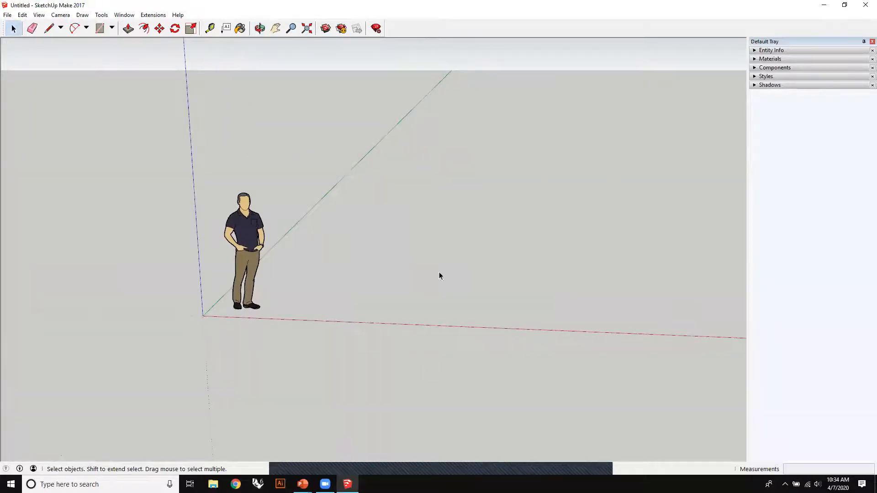
{"action": "middle_click_drag", "start_coordinate": [555, 247], "coordinate": [456, 254]}
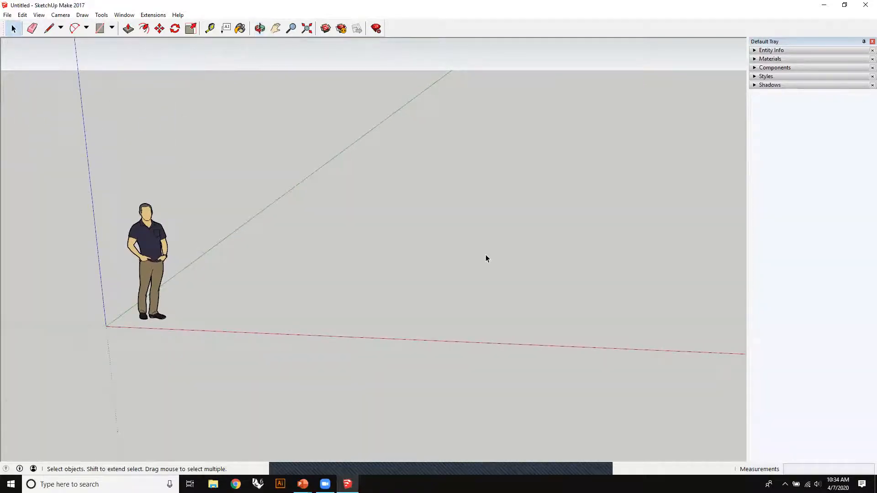
{"action": "scroll", "coordinate": [478, 254], "scroll_direction": "up", "scroll_amount": 2}
{"action": "scroll", "coordinate": [479, 255], "scroll_direction": "down", "scroll_amount": 1}
{"action": "scroll", "coordinate": [475, 261], "scroll_direction": "up", "scroll_amount": 2}
{"action": "scroll", "coordinate": [452, 275], "scroll_direction": "down", "scroll_amount": 3}
{"action": "scroll", "coordinate": [451, 276], "scroll_direction": "up", "scroll_amount": 3}
{"action": "scroll", "coordinate": [451, 281], "scroll_direction": "down", "scroll_amount": 3}
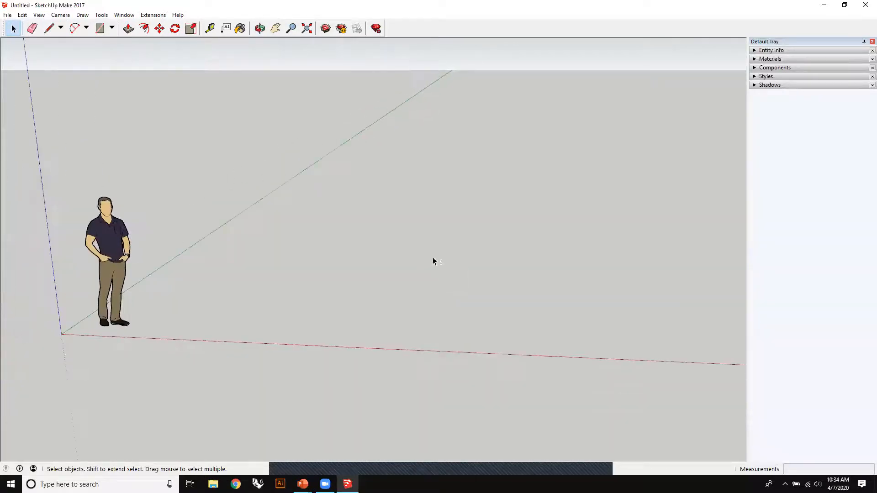
{"action": "middle_click_drag", "start_coordinate": [433, 258], "coordinate": [506, 208]}
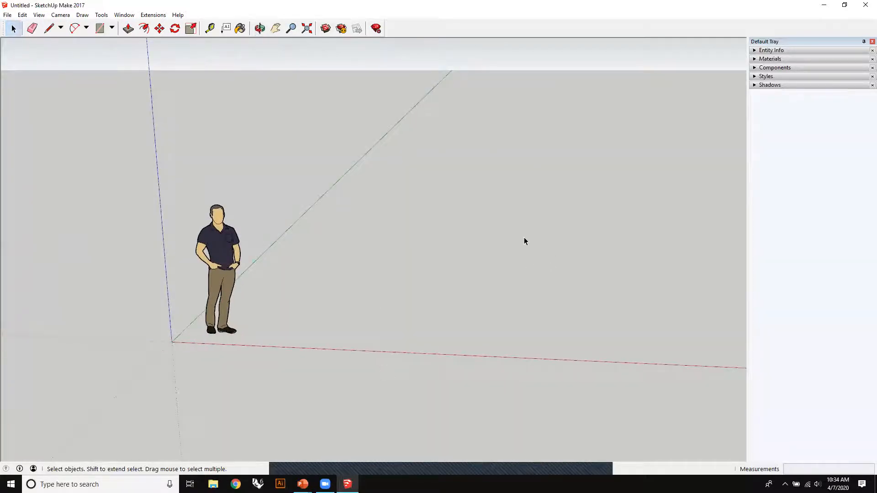
- Orbit around the standing figure to a higher viewpoint and zoom in for a closer view of it
{"action": "mouse_move", "coordinate": [286, 272]}
{"action": "middle_mouse_down"}
{"action": "mouse_move", "coordinate": [338, 245]}
{"action": "mouse_move", "coordinate": [517, 210]}
{"action": "mouse_move", "coordinate": [333, 305]}
{"action": "mouse_move", "coordinate": [332, 249]}
{"action": "middle_mouse_up"}
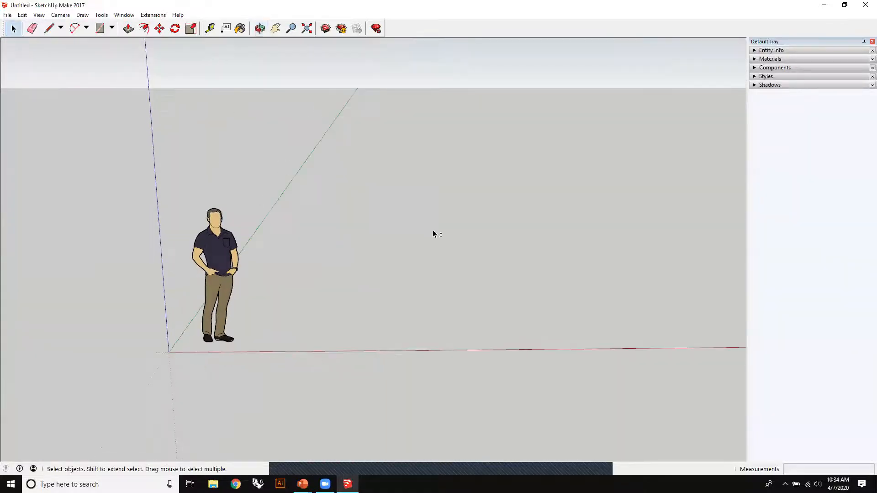
{"action": "mouse_move", "coordinate": [461, 221]}
{"action": "middle_mouse_down"}
{"action": "mouse_move", "coordinate": [215, 231]}
{"action": "mouse_move", "coordinate": [387, 221]}
{"action": "mouse_move", "coordinate": [364, 240]}
{"action": "middle_mouse_up"}
{"action": "scroll", "coordinate": [365, 247], "scroll_direction": "down", "scroll_amount": 2}
{"action": "scroll", "coordinate": [368, 259], "scroll_direction": "up", "scroll_amount": 5}
{"action": "scroll", "coordinate": [371, 264], "scroll_direction": "down", "scroll_amount": 5}
{"action": "scroll", "coordinate": [375, 268], "scroll_direction": "up", "scroll_amount": 5}
{"action": "scroll", "coordinate": [388, 270], "scroll_direction": "down", "scroll_amount": 3}
{"action": "middle_click_drag", "start_coordinate": [432, 272], "coordinate": [280, 221]}
{"action": "left_click_drag", "start_coordinate": [117, 378], "coordinate": [116, 381]}
{"action": "mouse_move", "coordinate": [369, 245]}
{"action": "middle_mouse_down"}
{"action": "mouse_move", "coordinate": [470, 232]}
{"action": "mouse_move", "coordinate": [428, 263]}
{"action": "mouse_move", "coordinate": [356, 275]}
{"action": "mouse_move", "coordinate": [445, 264]}
{"action": "mouse_move", "coordinate": [382, 215]}
{"action": "mouse_move", "coordinate": [407, 232]}
{"action": "mouse_move", "coordinate": [381, 243]}
{"action": "middle_mouse_up"}
{"action": "left_click", "coordinate": [470, 233]}
{"action": "scroll", "coordinate": [356, 276], "scroll_direction": "up", "scroll_amount": 3}
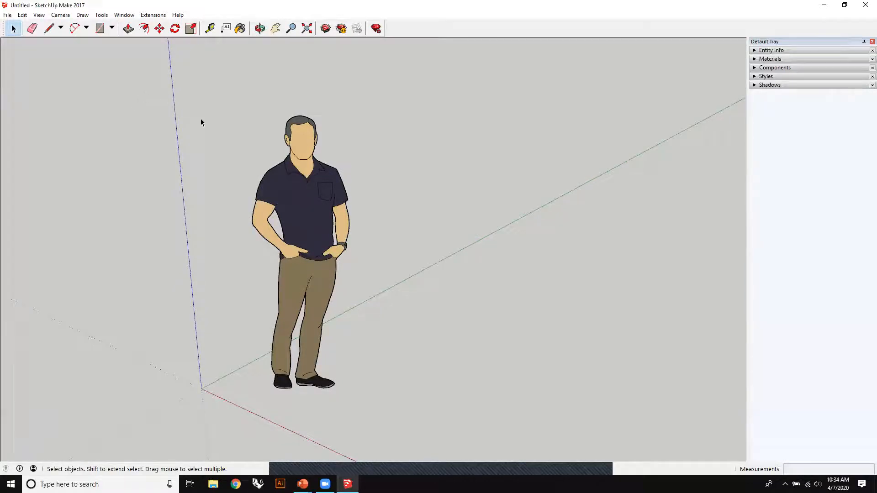
- Practise selecting the standing figure with selection windows drawn in both directions, clearing the selection between tries
{"action": "left_click_drag", "start_coordinate": [209, 108], "coordinate": [414, 297]}
{"action": "left_click_drag", "start_coordinate": [192, 98], "coordinate": [406, 315]}
{"action": "left_click_drag", "start_coordinate": [211, 95], "coordinate": [399, 311]}
{"action": "left_click_drag", "start_coordinate": [384, 101], "coordinate": [253, 258]}
{"action": "left_click_drag", "start_coordinate": [215, 301], "coordinate": [228, 306]}
{"action": "left_click", "coordinate": [379, 112]}
{"action": "left_click", "coordinate": [468, 230]}
{"action": "left_click_drag", "start_coordinate": [205, 90], "coordinate": [420, 297]}
{"action": "left_click_drag", "start_coordinate": [214, 295], "coordinate": [180, 315]}
- Select the standing figure and delete it from the model
{"action": "left_click", "coordinate": [389, 121]}
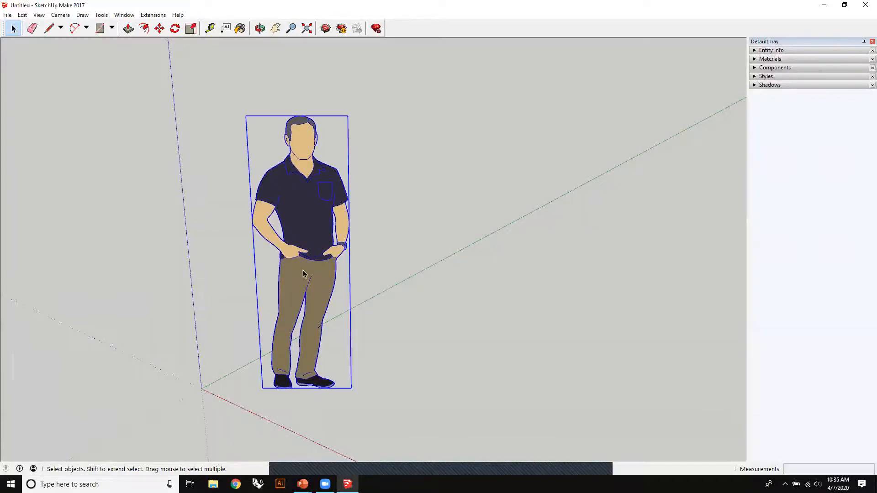
{"action": "middle_click_drag", "start_coordinate": [356, 225], "coordinate": [507, 200]}
{"action": "key", "text": "Delete"}
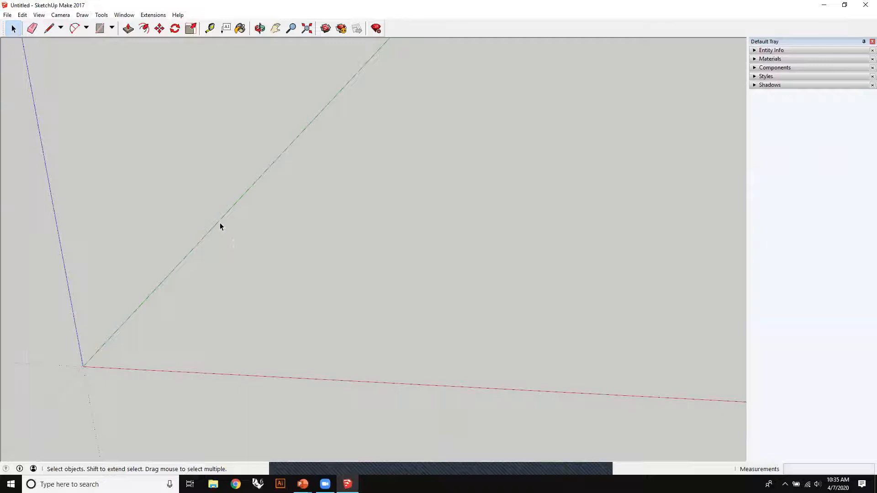
- Switch to the PowerPoint slide show and advance to the slide "3. How to use the basic tools"
{"action": "key", "text": "alt+Tab"}
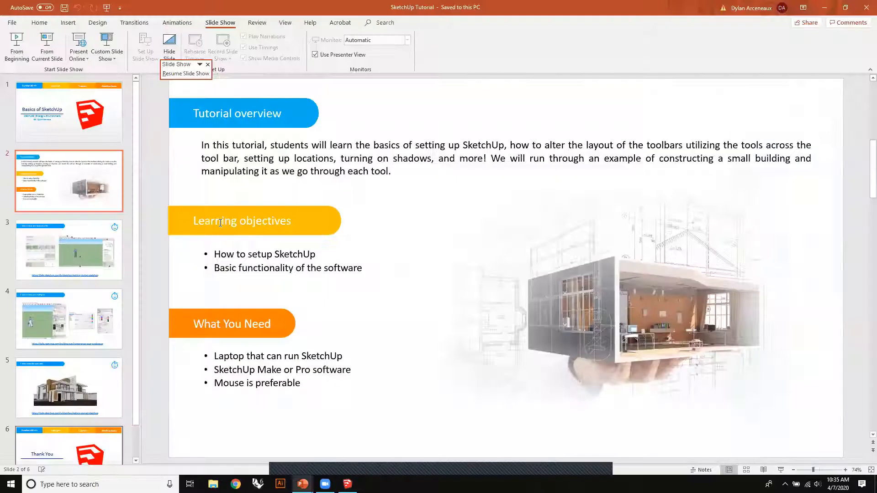
{"action": "key", "text": "alt+Tab"}
{"action": "key", "text": "alt+Tab"}
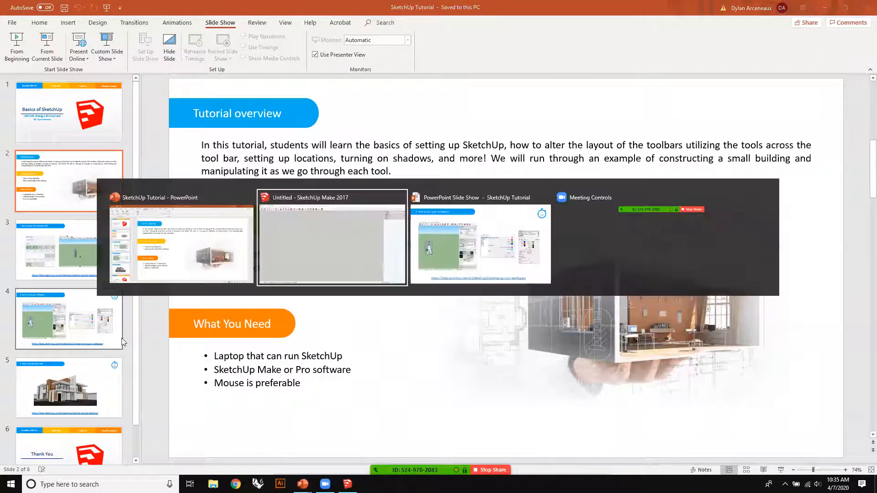
{"action": "key", "text": "Right"}
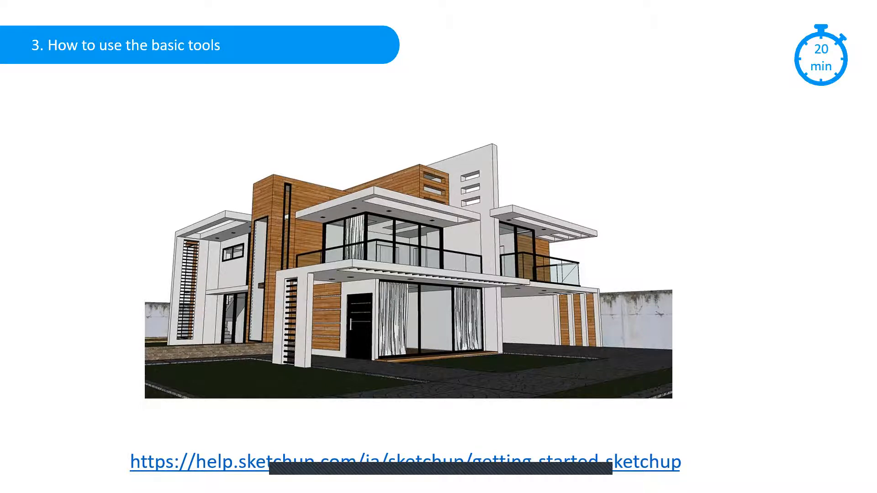
- Switch back to the untitled SketchUp model and look over the empty drawing area
{"action": "key", "text": "alt+Tab"}
{"action": "key", "text": "alt+Tab"}
{"action": "key", "text": "alt+Tab"}
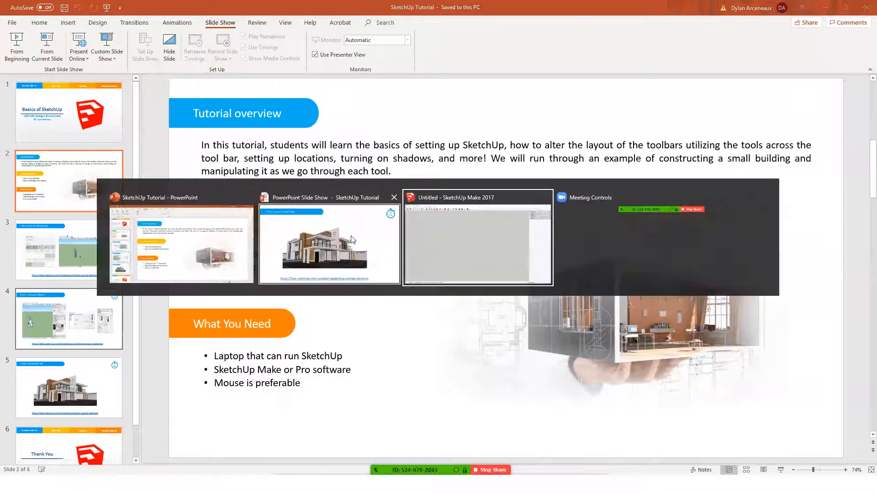
{"action": "mouse_move", "coordinate": [483, 218]}
{"action": "middle_mouse_down"}
{"action": "mouse_move", "coordinate": [513, 255]}
{"action": "mouse_move", "coordinate": [533, 244]}
{"action": "mouse_move", "coordinate": [411, 208]}
{"action": "mouse_move", "coordinate": [337, 227]}
{"action": "mouse_move", "coordinate": [410, 235]}
{"action": "middle_mouse_up"}
{"action": "left_click_drag", "start_coordinate": [254, 207], "coordinate": [388, 227]}
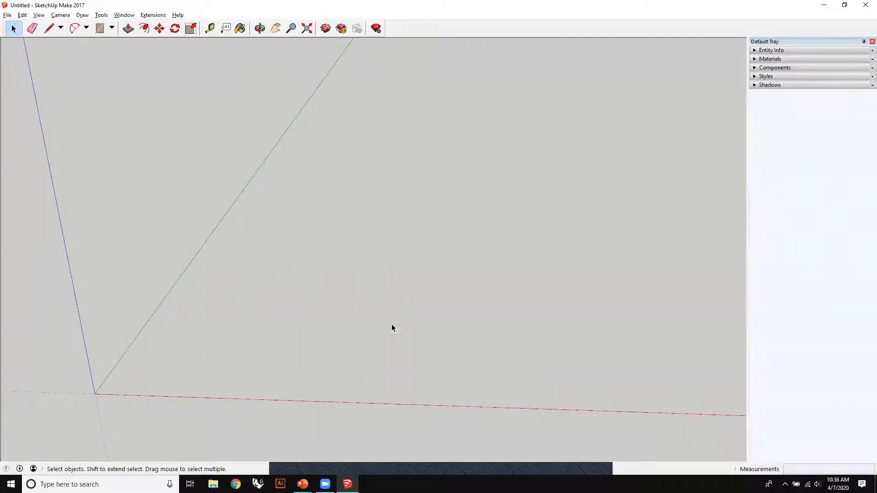
{"action": "left_click_drag", "start_coordinate": [299, 190], "coordinate": [244, 162]}
{"action": "left_click_drag", "start_coordinate": [309, 212], "coordinate": [417, 166]}
- Try to draw a line parallel to the blue axis in the open area beside the green axis
{"action": "left_click", "coordinate": [32, 29]}
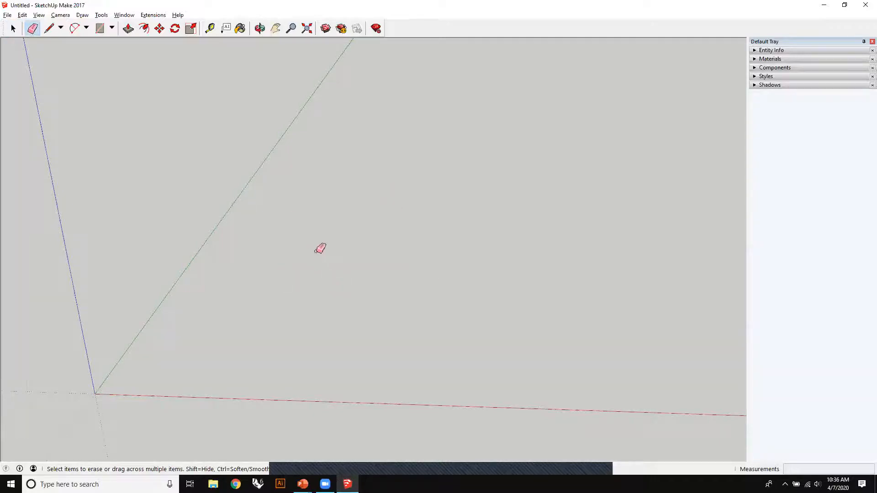
{"action": "left_click", "coordinate": [49, 29]}
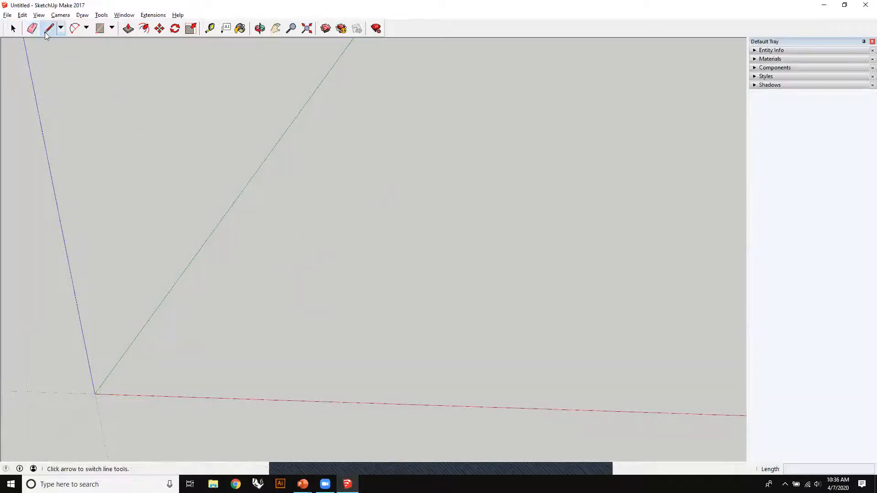
{"action": "left_click", "coordinate": [306, 227]}
{"action": "key", "text": "Escape"}
{"action": "left_click", "coordinate": [284, 255]}
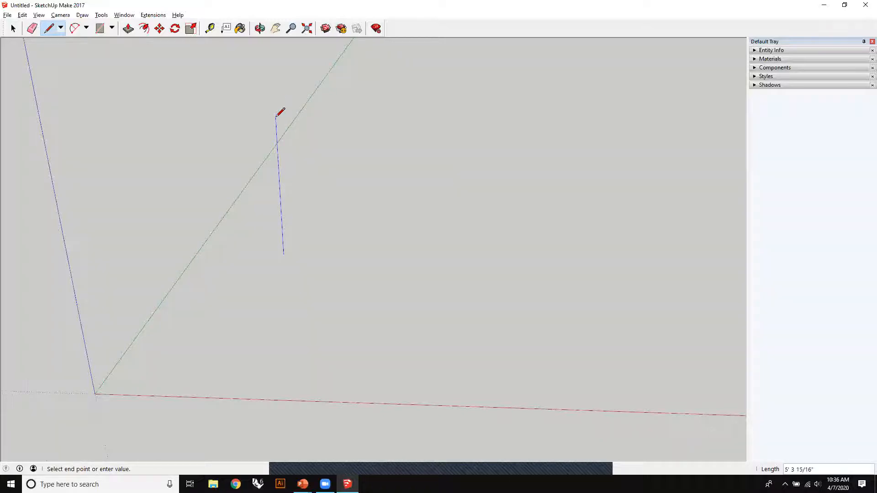
{"action": "key", "text": "Escape"}
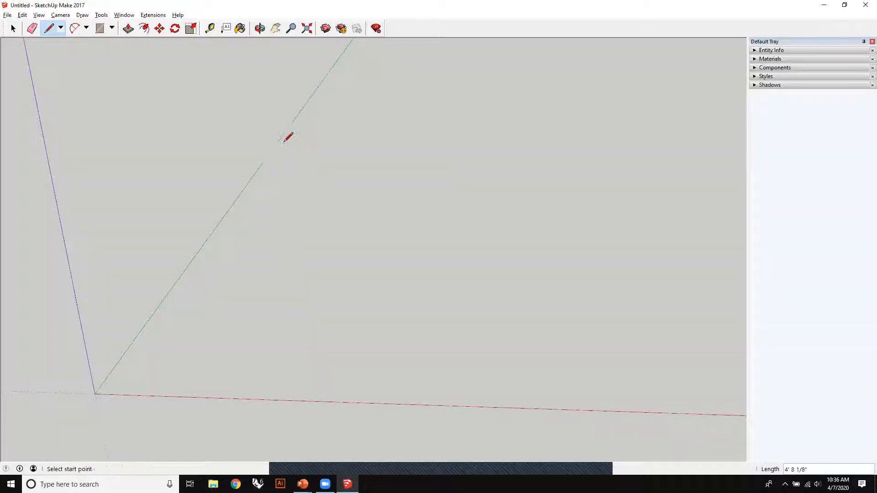
- Draw a long winding curve across the ground with the Freehand tool and orbit to view it
{"action": "left_click", "coordinate": [61, 28]}
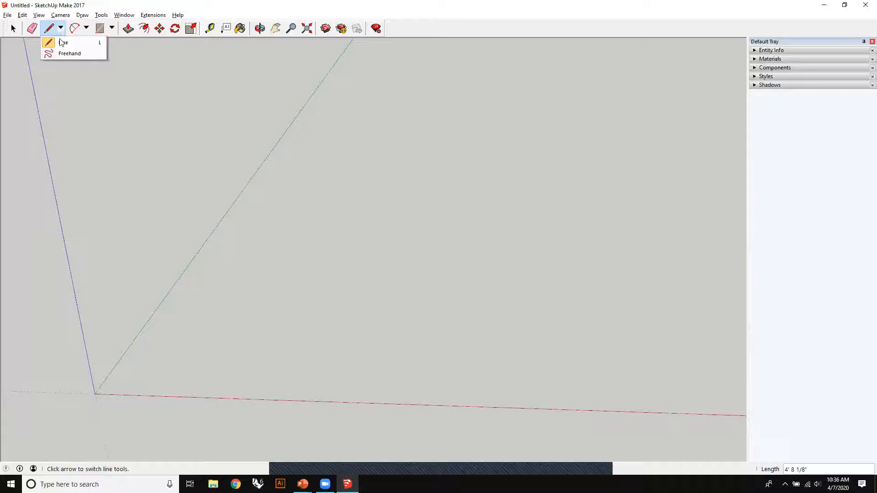
{"action": "left_click", "coordinate": [63, 42]}
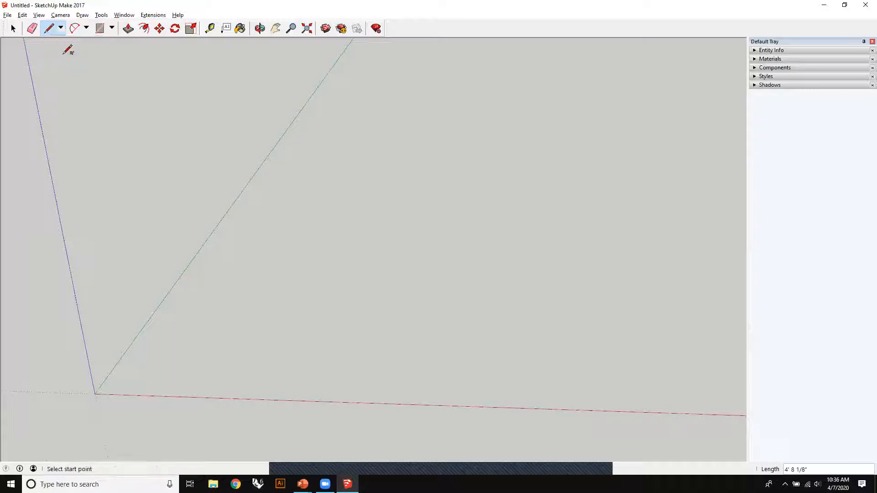
{"action": "mouse_move", "coordinate": [258, 279]}
{"action": "left_mouse_down"}
{"action": "mouse_move", "coordinate": [291, 245]}
{"action": "mouse_move", "coordinate": [446, 364]}
{"action": "mouse_move", "coordinate": [532, 146]}
{"action": "mouse_move", "coordinate": [634, 267]}
{"action": "left_mouse_up"}
{"action": "left_click_drag", "start_coordinate": [654, 224], "coordinate": [653, 225]}
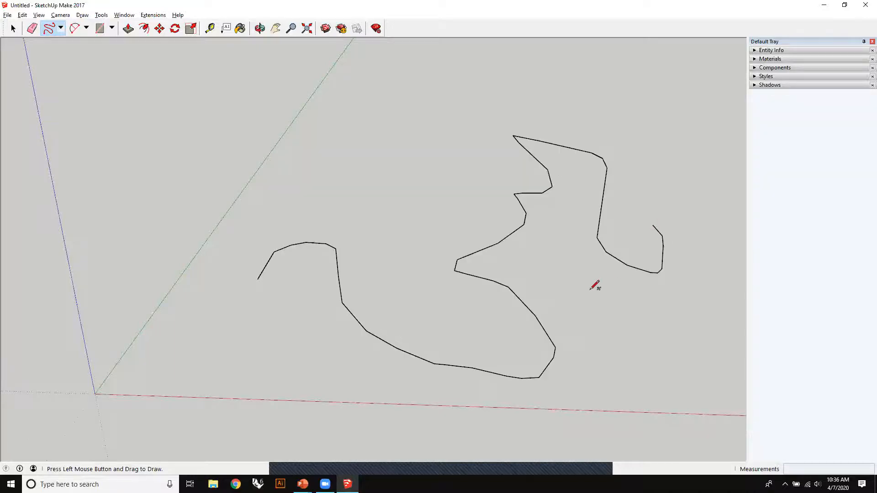
{"action": "mouse_move", "coordinate": [595, 278]}
{"action": "middle_mouse_down"}
{"action": "mouse_move", "coordinate": [496, 227]}
{"action": "mouse_move", "coordinate": [446, 172]}
{"action": "mouse_move", "coordinate": [558, 294]}
{"action": "mouse_move", "coordinate": [475, 271]}
{"action": "middle_mouse_up"}
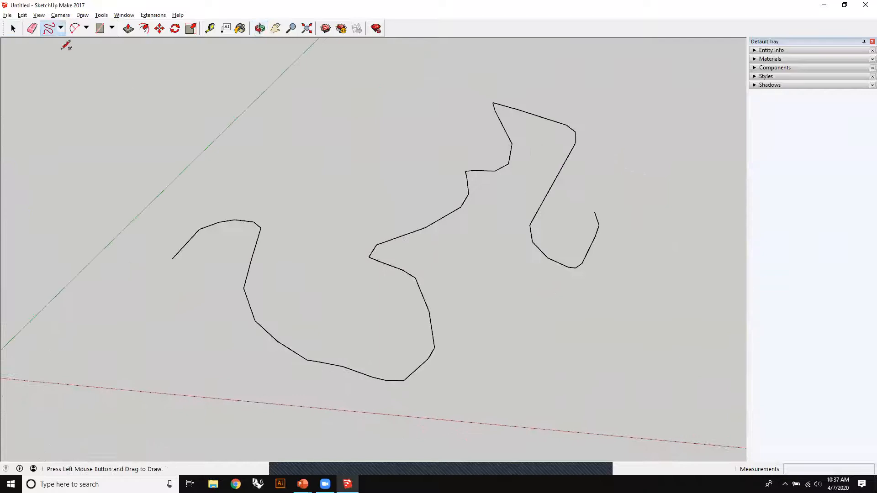
- Erase the freehand curve and set the line tool back to Line
{"action": "left_click", "coordinate": [33, 30]}
{"action": "left_click", "coordinate": [405, 235]}
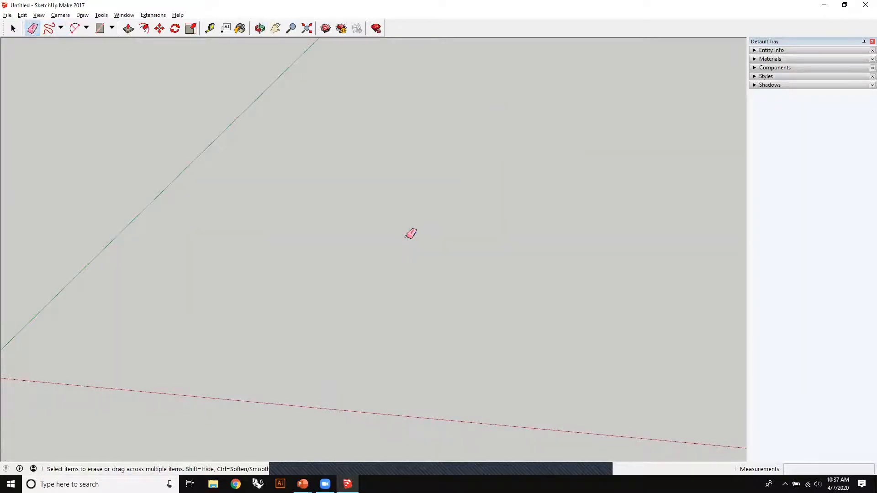
{"action": "left_click", "coordinate": [60, 28]}
{"action": "left_click", "coordinate": [73, 38]}
- Draw a wide upright arc between two ground points with the 2 Point Arc tool
{"action": "left_click", "coordinate": [75, 29]}
{"action": "left_click", "coordinate": [192, 295]}
{"action": "left_click", "coordinate": [507, 318]}
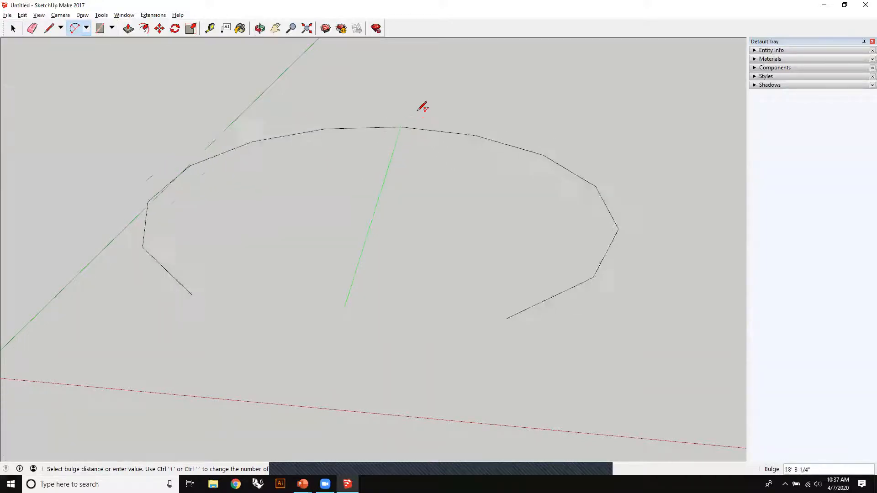
{"action": "left_click", "coordinate": [340, 129]}
- Draw a second arc joining the endpoints of the upright arc, bulging in a different plane
{"action": "middle_click_drag", "start_coordinate": [392, 202], "coordinate": [339, 229]}
{"action": "left_click", "coordinate": [278, 280]}
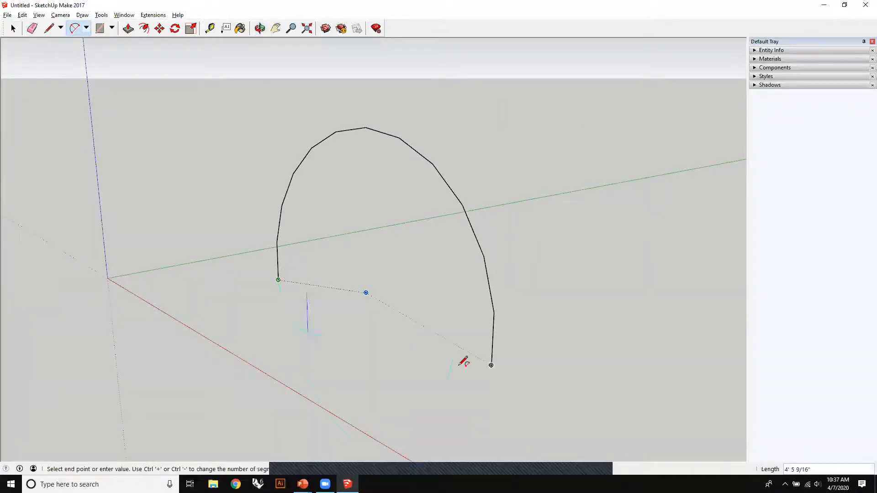
{"action": "left_click", "coordinate": [491, 364]}
{"action": "left_click", "coordinate": [596, 279]}
{"action": "middle_click_drag", "start_coordinate": [596, 278], "coordinate": [631, 366]}
{"action": "middle_click_drag", "start_coordinate": [425, 246], "coordinate": [337, 205]}
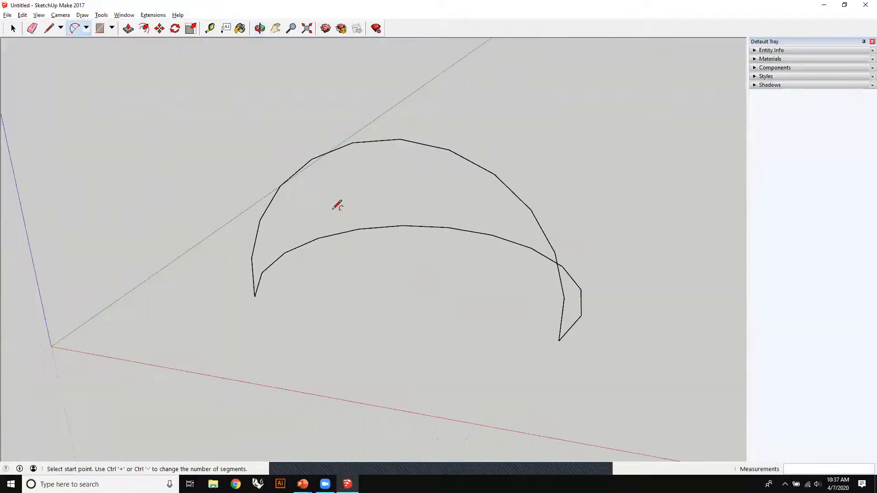
{"action": "left_click", "coordinate": [86, 28]}
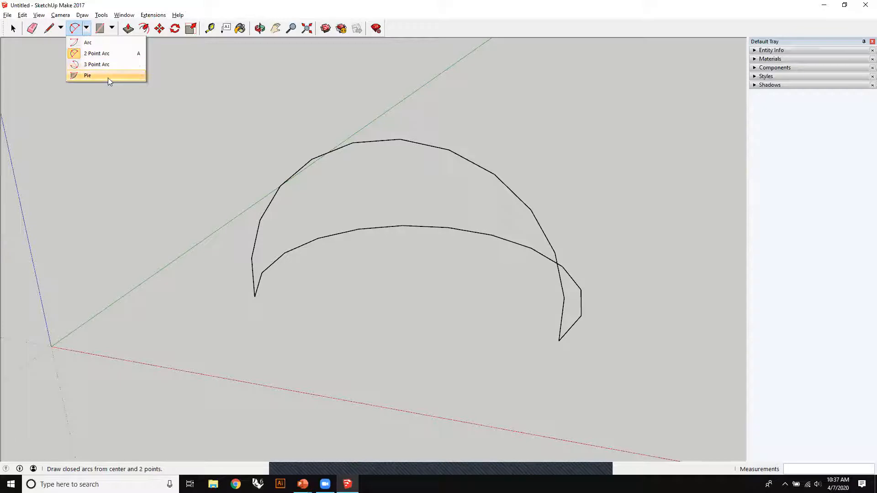
{"action": "left_click", "coordinate": [86, 29]}
{"action": "left_click", "coordinate": [86, 28]}
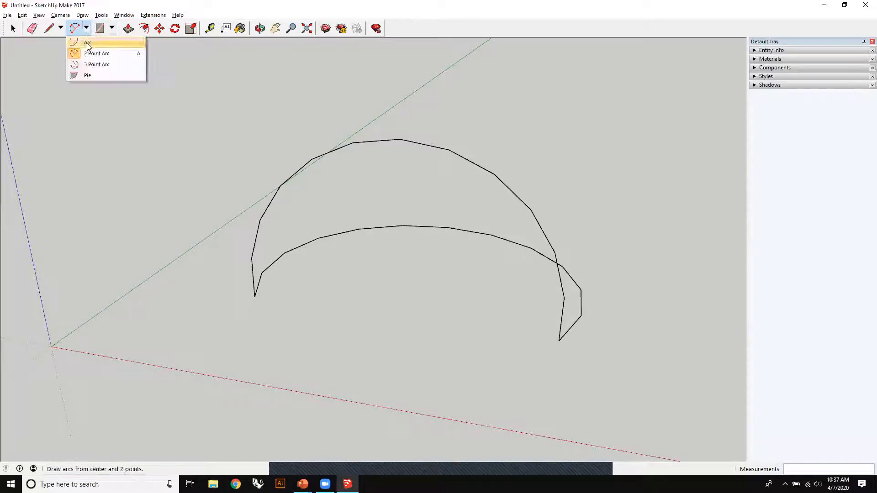
{"action": "left_click", "coordinate": [92, 53]}
- Erase both arcs from the model with the Eraser tool
{"action": "left_click", "coordinate": [33, 29]}
{"action": "left_click_drag", "start_coordinate": [352, 201], "coordinate": [414, 163]}
{"action": "key", "text": "Delete"}
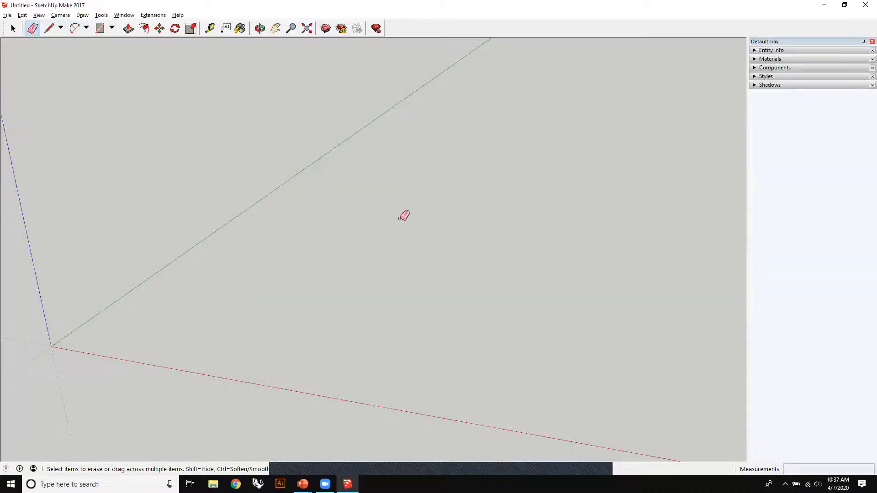
- Draw a square face about 8' 6" per side on the ground between the red and green axes, using the Rectangle tool
{"action": "left_click", "coordinate": [111, 28]}
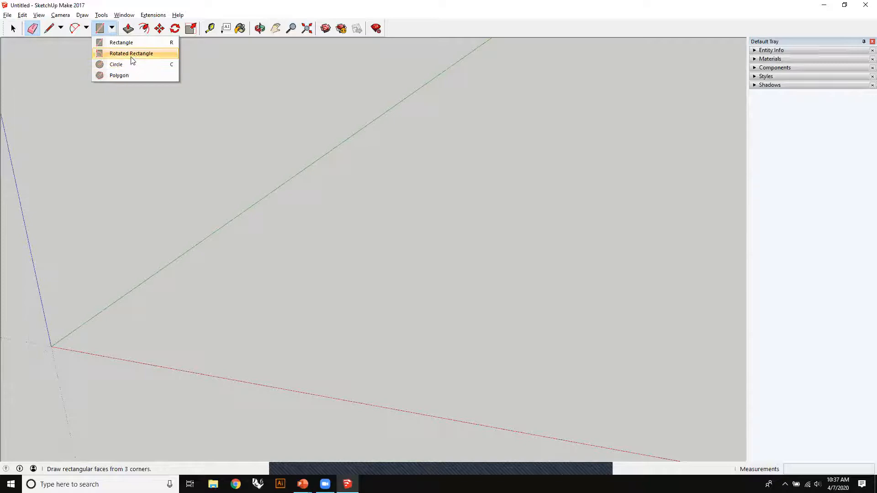
{"action": "left_click", "coordinate": [130, 44]}
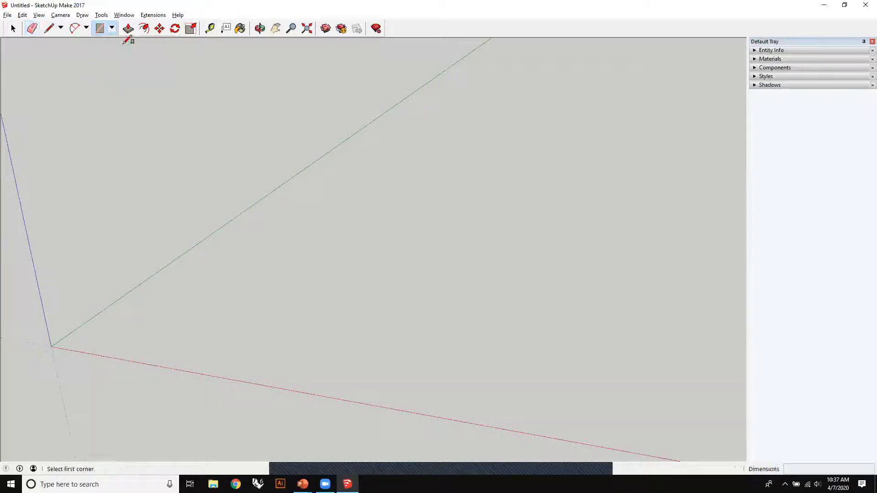
{"action": "left_click", "coordinate": [215, 317]}
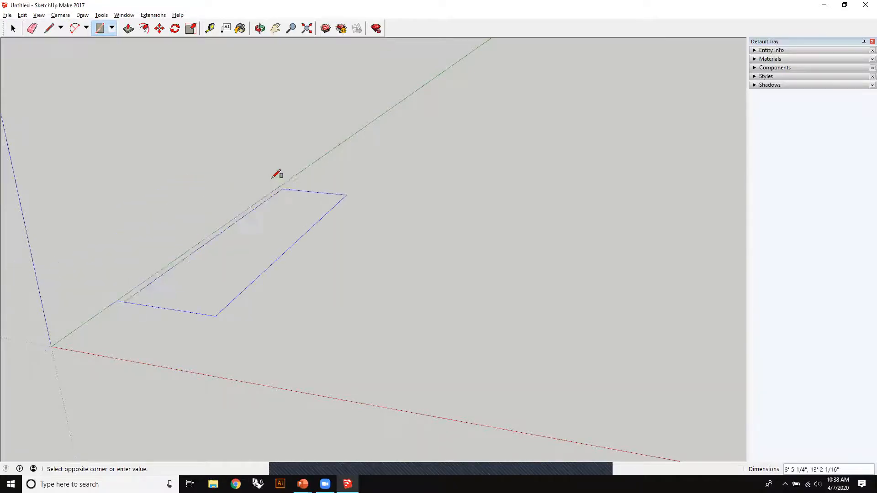
{"action": "middle_click_drag", "start_coordinate": [278, 174], "coordinate": [184, 105]}
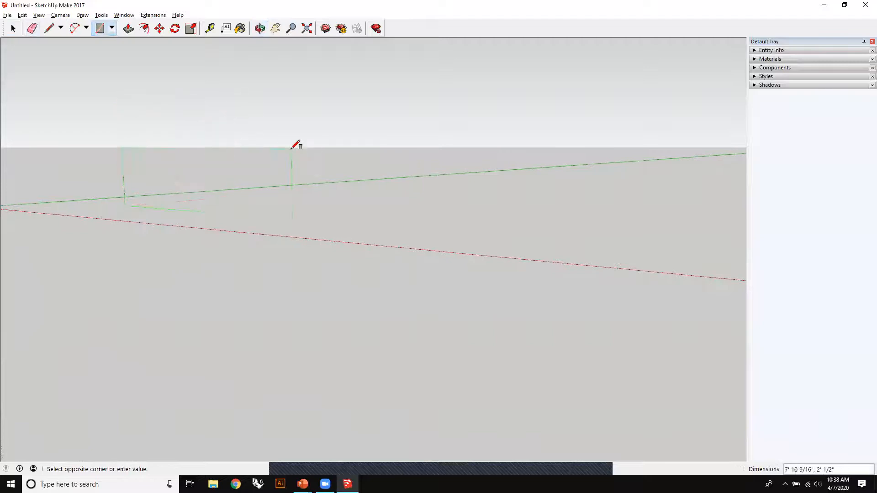
{"action": "middle_click_drag", "start_coordinate": [292, 148], "coordinate": [423, 244]}
{"action": "middle_click_drag", "start_coordinate": [552, 233], "coordinate": [402, 177], "text": "shift"}
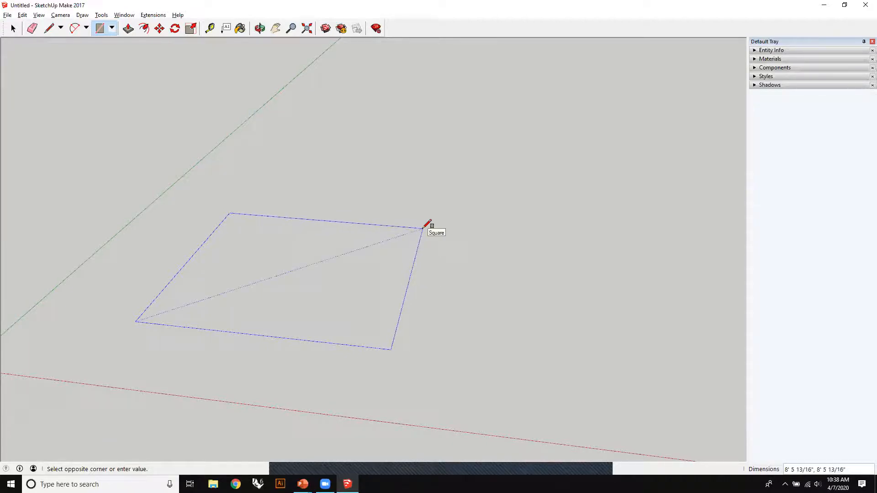
{"action": "left_click", "coordinate": [427, 224]}
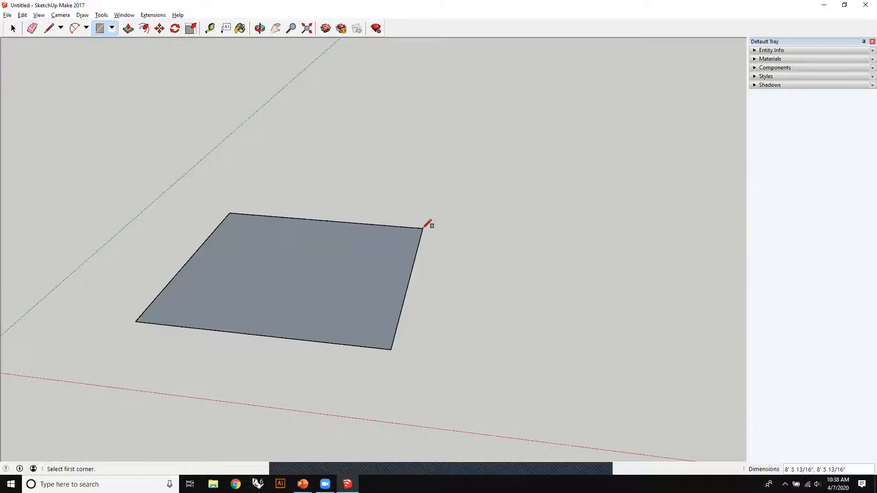
{"action": "mouse_move", "coordinate": [474, 273]}
{"action": "middle_mouse_down"}
{"action": "mouse_move", "coordinate": [501, 270]}
{"action": "mouse_move", "coordinate": [502, 352]}
{"action": "mouse_move", "coordinate": [550, 253]}
{"action": "mouse_move", "coordinate": [362, 215]}
{"action": "middle_mouse_up"}
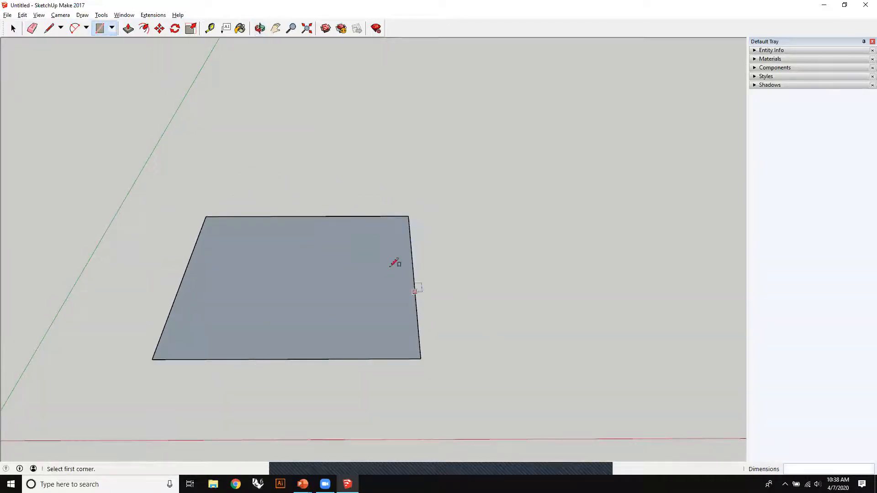
- Try erasing the square's far edge with the Eraser, and undo the erasure
{"action": "middle_click_drag", "start_coordinate": [376, 276], "coordinate": [245, 174]}
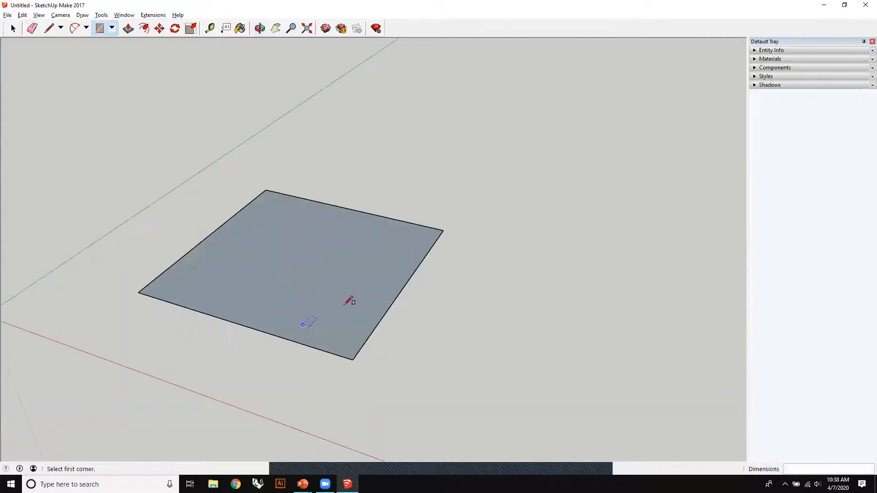
{"action": "left_click", "coordinate": [33, 29]}
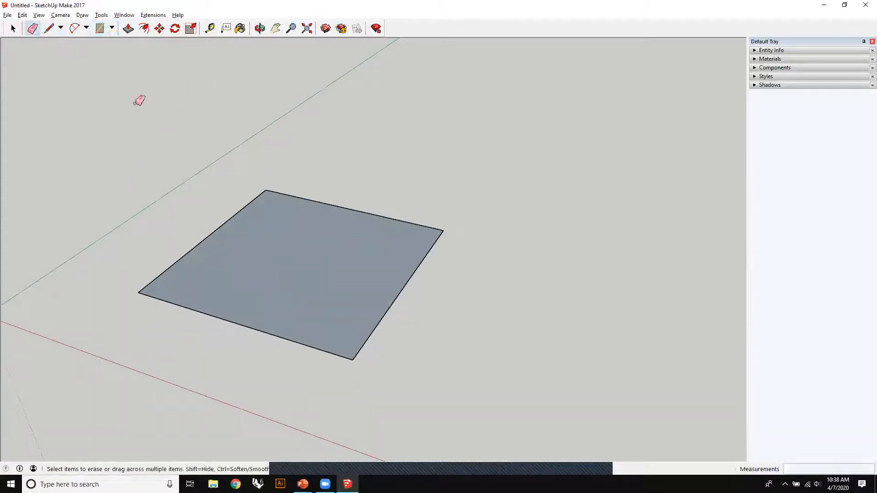
{"action": "left_click", "coordinate": [328, 202]}
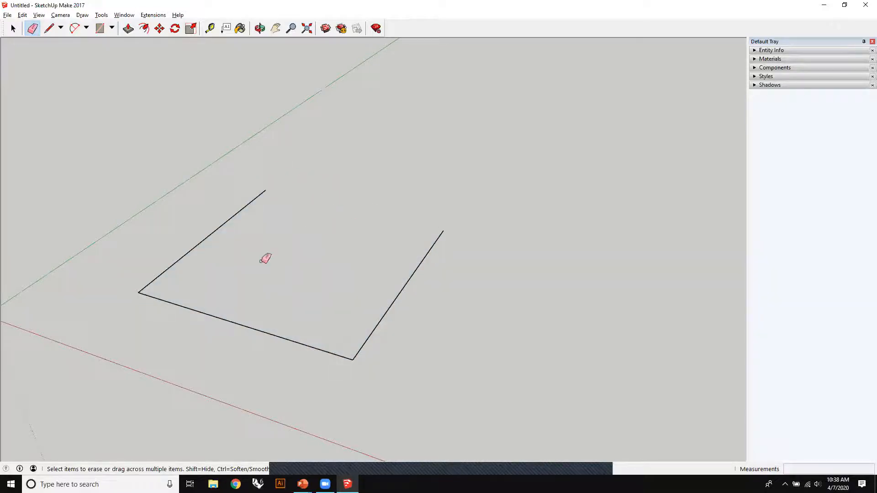
{"action": "key", "text": "ctrl+z"}
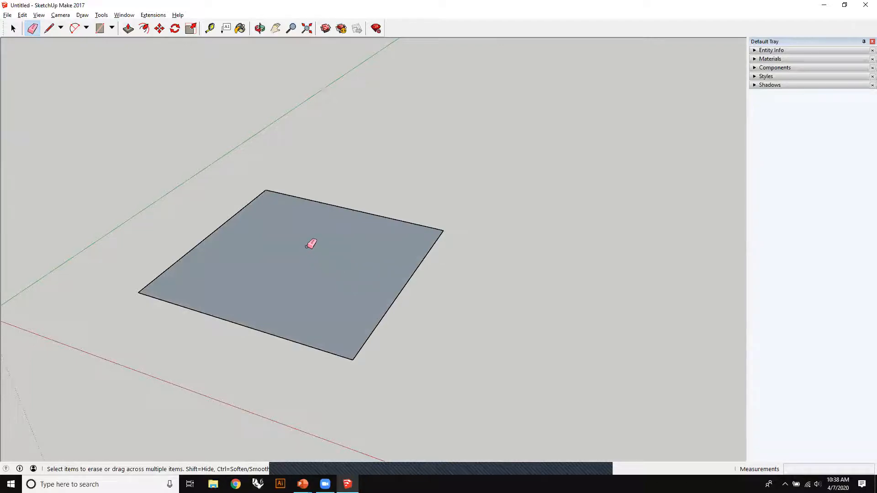
- Erase only the square's face while keeping its edges, and undo the erasure
{"action": "right_click", "coordinate": [274, 239]}
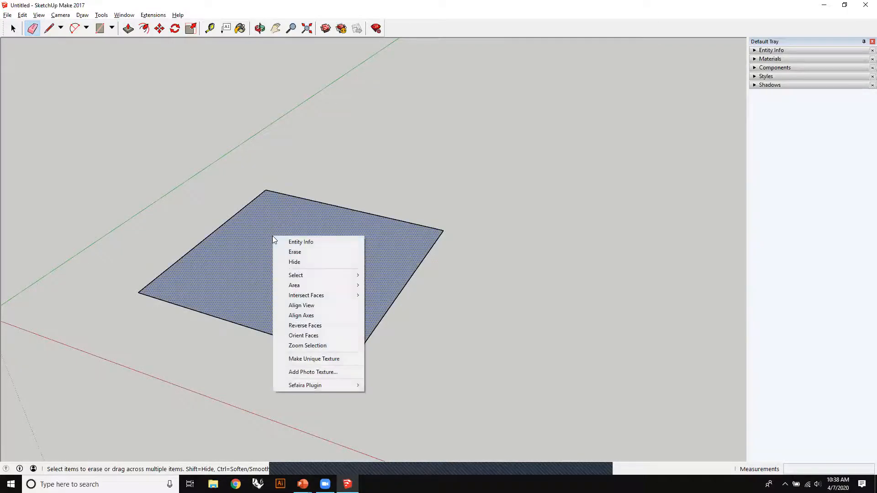
{"action": "left_click", "coordinate": [299, 252]}
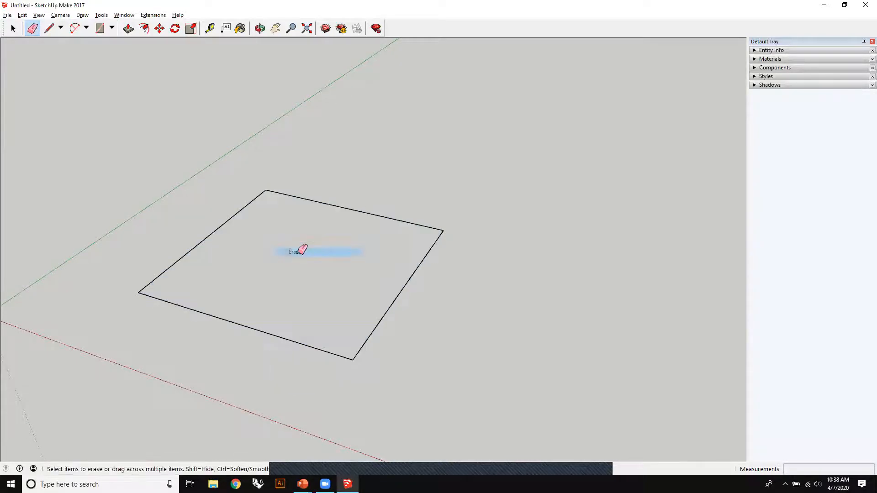
{"action": "mouse_move", "coordinate": [493, 329]}
{"action": "middle_mouse_down"}
{"action": "mouse_move", "coordinate": [458, 268]}
{"action": "mouse_move", "coordinate": [483, 94]}
{"action": "mouse_move", "coordinate": [478, 286]}
{"action": "mouse_move", "coordinate": [498, 326]}
{"action": "mouse_move", "coordinate": [496, 284]}
{"action": "middle_mouse_up"}
{"action": "key", "text": "ctrl+z"}
- Clear the square from the ground and draw a circle between the red and green axes with the Circle tool
{"action": "left_click_drag", "start_coordinate": [425, 199], "coordinate": [425, 200]}
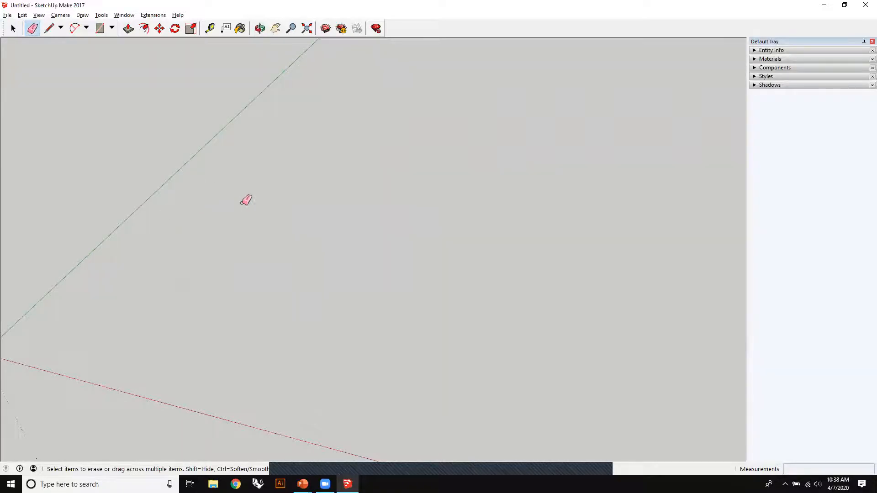
{"action": "middle_click_drag", "start_coordinate": [332, 203], "coordinate": [317, 178]}
{"action": "left_click", "coordinate": [111, 27]}
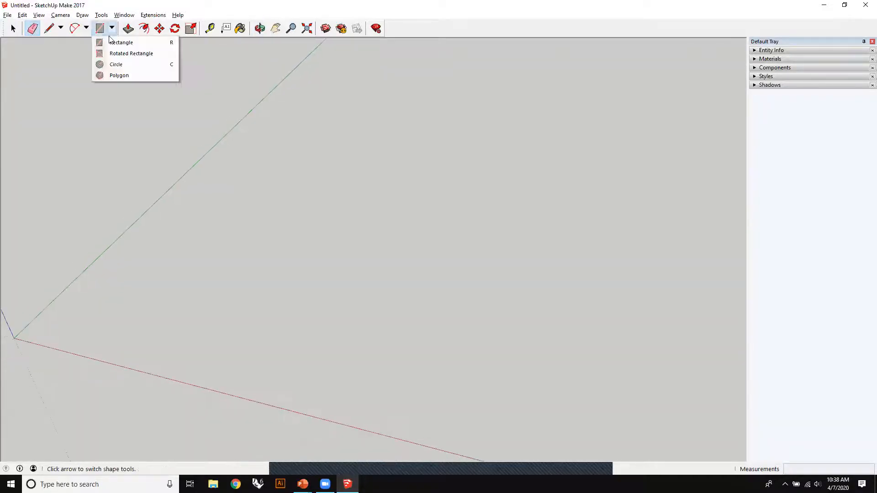
{"action": "left_click", "coordinate": [107, 66]}
{"action": "left_click", "coordinate": [279, 265]}
{"action": "left_click", "coordinate": [374, 293]}
{"action": "mouse_move", "coordinate": [375, 292]}
{"action": "middle_mouse_down"}
{"action": "mouse_move", "coordinate": [366, 312]}
{"action": "mouse_move", "coordinate": [309, 333]}
{"action": "middle_mouse_up"}
- Remove the circle from the model by erasing its outline with the Eraser
{"action": "left_click", "coordinate": [32, 29]}
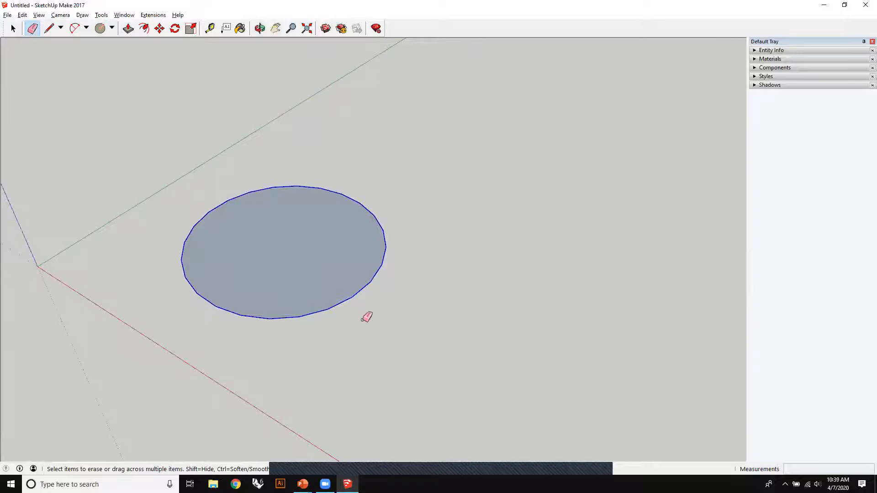
{"action": "left_click", "coordinate": [363, 287]}
{"action": "key", "text": "ctrl+z"}
{"action": "mouse_move", "coordinate": [292, 300]}
{"action": "middle_mouse_down"}
{"action": "mouse_move", "coordinate": [450, 221]}
{"action": "mouse_move", "coordinate": [361, 256]}
{"action": "middle_mouse_up"}
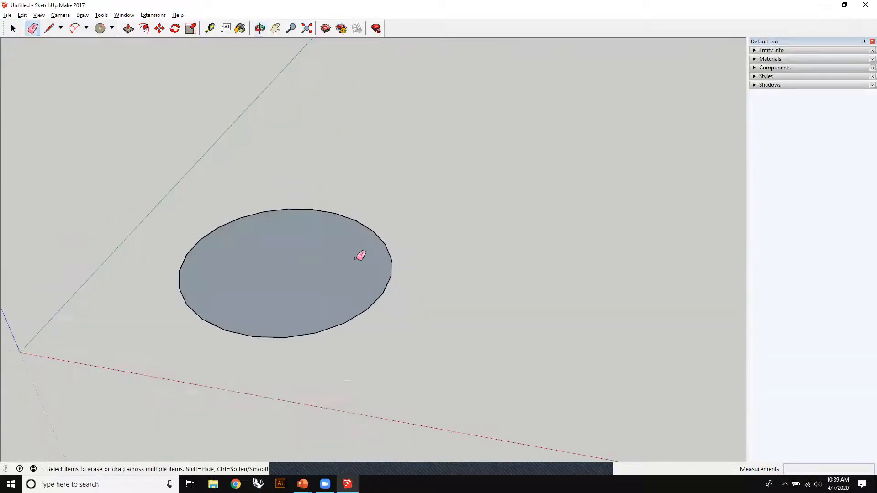
{"action": "left_click", "coordinate": [300, 209]}
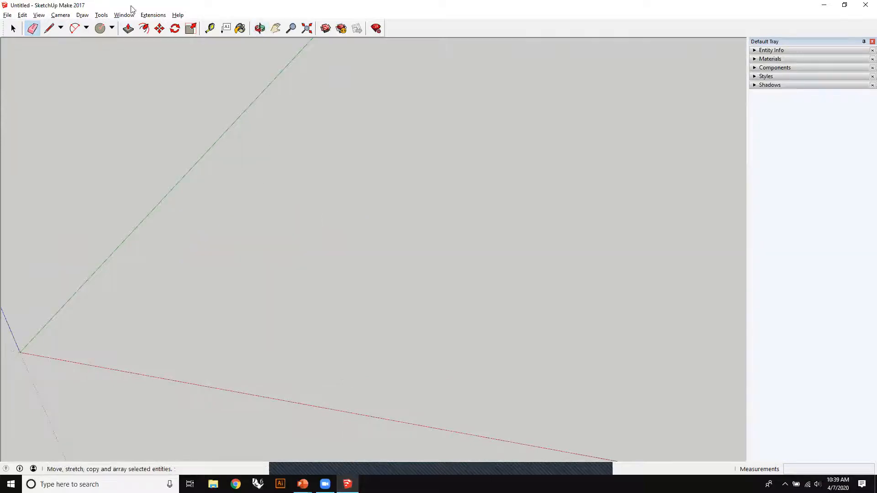
- Draw a four-sided base face on the ground between the red and green axes with the Rectangle tool
{"action": "left_click", "coordinate": [111, 28]}
{"action": "left_click", "coordinate": [120, 41]}
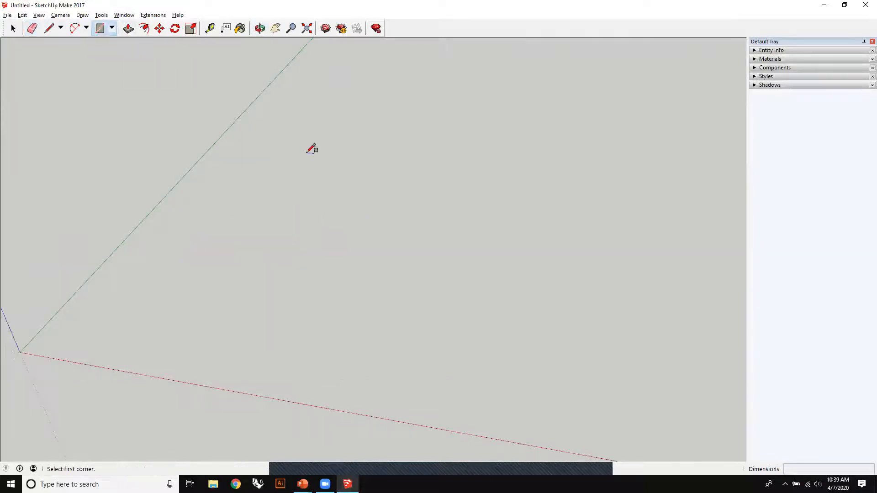
{"action": "left_click", "coordinate": [224, 303]}
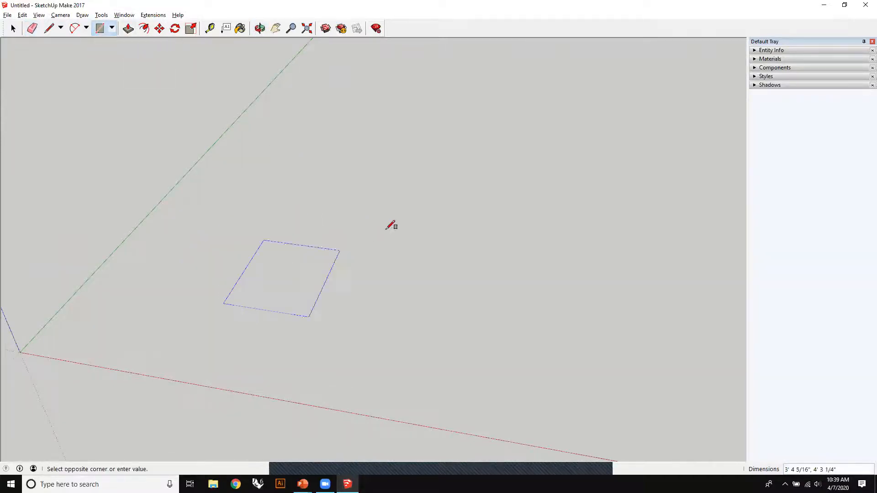
{"action": "left_click", "coordinate": [458, 236]}
{"action": "middle_click_drag", "start_coordinate": [523, 227], "coordinate": [315, 276]}
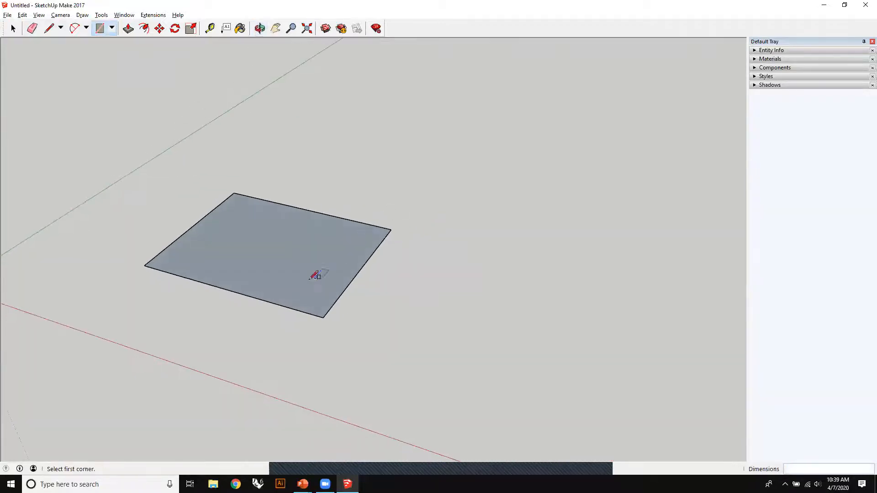
{"action": "middle_click_drag", "start_coordinate": [350, 105], "coordinate": [306, 115]}
- Extrude the ground rectangle upward into a very thin slab with Push/Pull
{"action": "left_click", "coordinate": [128, 29]}
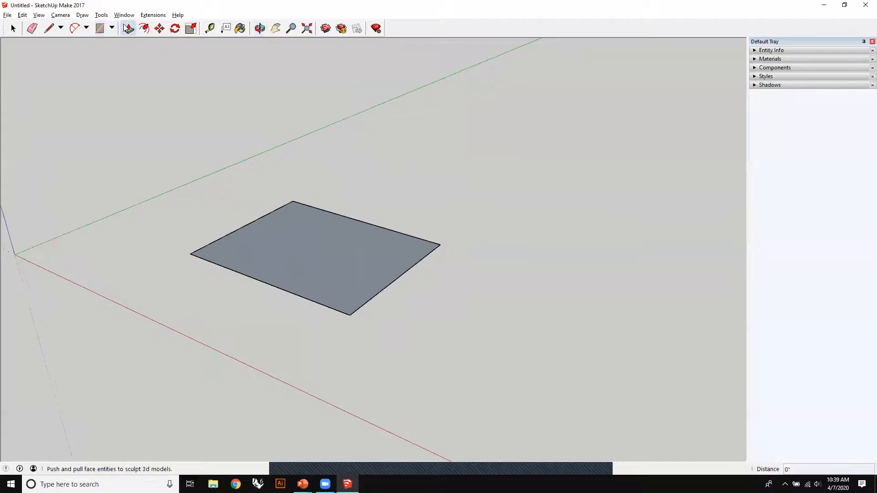
{"action": "middle_click_drag", "start_coordinate": [275, 294], "coordinate": [344, 294]}
{"action": "middle_click_drag", "start_coordinate": [333, 365], "coordinate": [340, 260]}
{"action": "middle_click_drag", "start_coordinate": [488, 160], "coordinate": [295, 287]}
{"action": "left_click", "coordinate": [296, 288]}
{"action": "left_click", "coordinate": [304, 300]}
- Try pulling the slab's top face up into a tall box, and undo that pull
{"action": "left_click", "coordinate": [354, 254]}
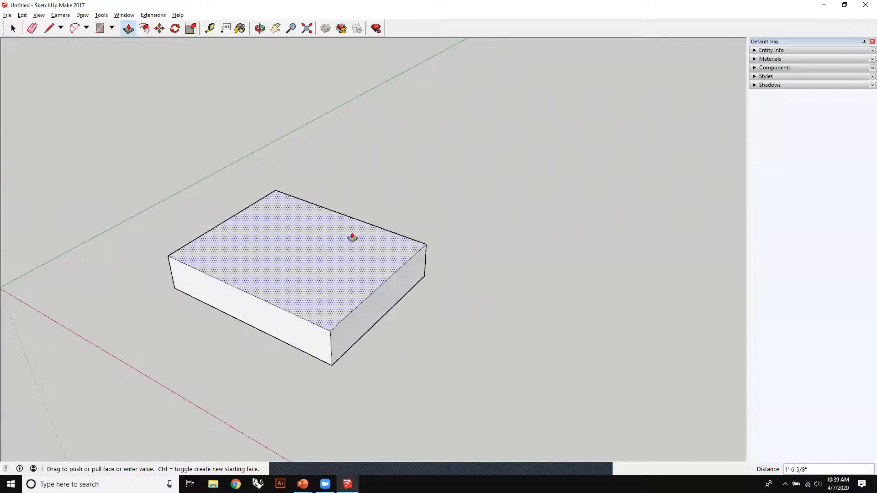
{"action": "left_click", "coordinate": [355, 175]}
{"action": "key", "text": "z"}
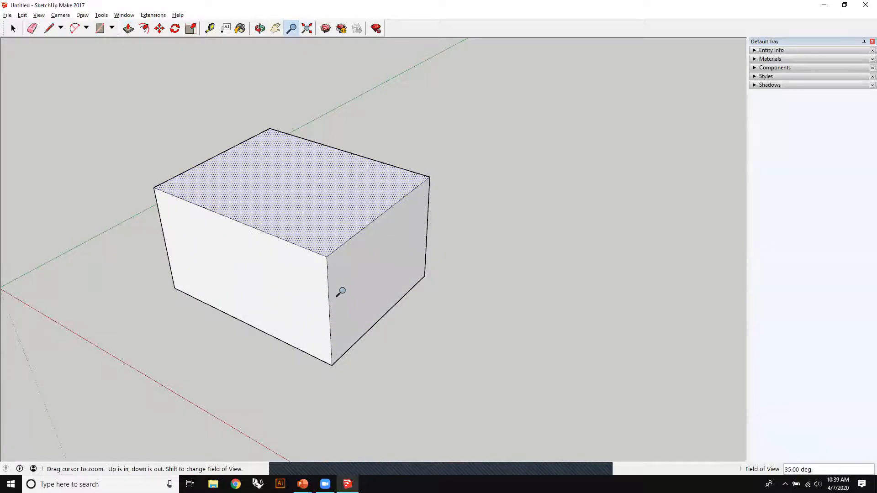
{"action": "key", "text": "ctrl+z"}
- Pull the slab's top face up about 5' 2" with Push/Pull to form a box
{"action": "left_click", "coordinate": [125, 31]}
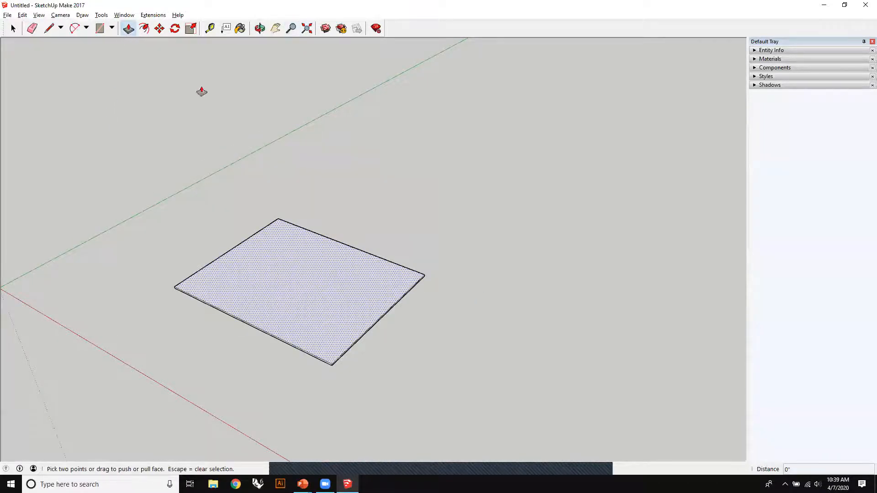
{"action": "left_click", "coordinate": [327, 292]}
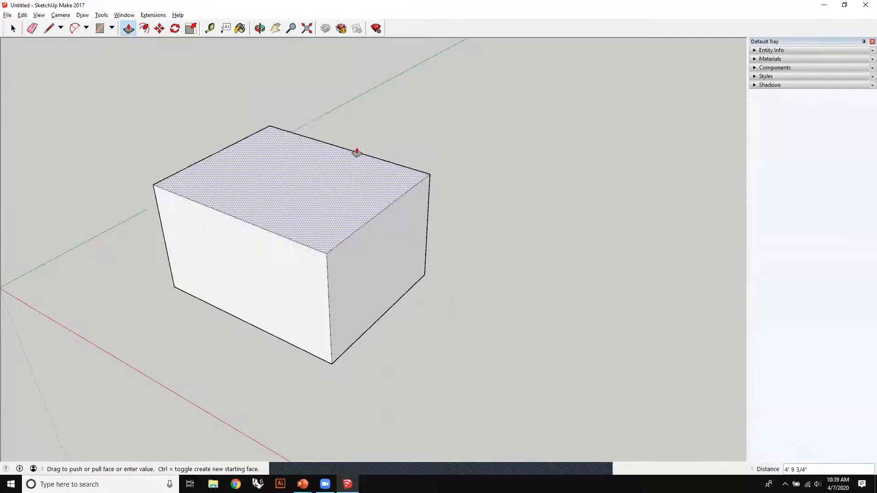
{"action": "left_click", "coordinate": [367, 177]}
{"action": "middle_click_drag", "start_coordinate": [367, 177], "coordinate": [517, 239]}
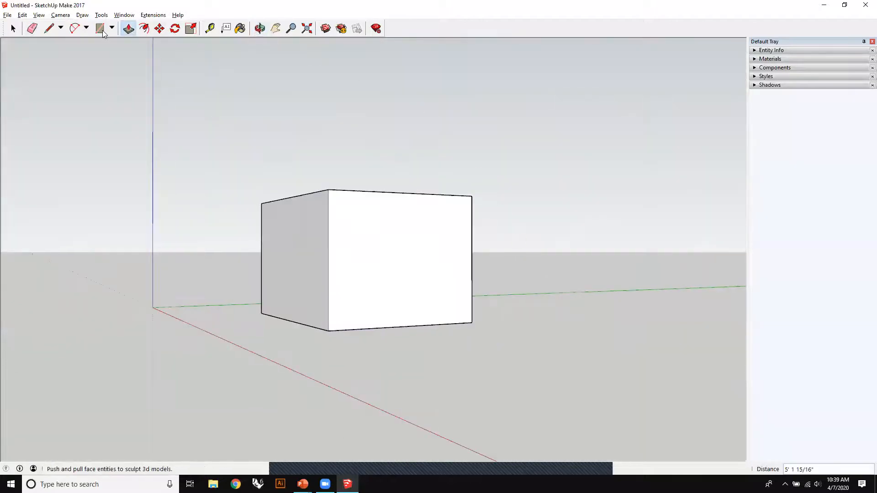
- Erase one side face of the box to open it, and look into its interior
{"action": "left_click", "coordinate": [32, 28]}
{"action": "right_click", "coordinate": [401, 253]}
{"action": "left_click", "coordinate": [431, 272]}
{"action": "middle_click_drag", "start_coordinate": [389, 311], "coordinate": [325, 307]}
{"action": "scroll", "coordinate": [394, 315], "scroll_direction": "up", "scroll_amount": 3}
{"action": "mouse_move", "coordinate": [395, 314]}
{"action": "middle_mouse_down"}
{"action": "mouse_move", "coordinate": [299, 260]}
{"action": "mouse_move", "coordinate": [468, 268]}
{"action": "mouse_move", "coordinate": [421, 344]}
{"action": "mouse_move", "coordinate": [437, 326]}
{"action": "mouse_move", "coordinate": [417, 319]}
{"action": "mouse_move", "coordinate": [424, 326]}
{"action": "middle_mouse_up"}
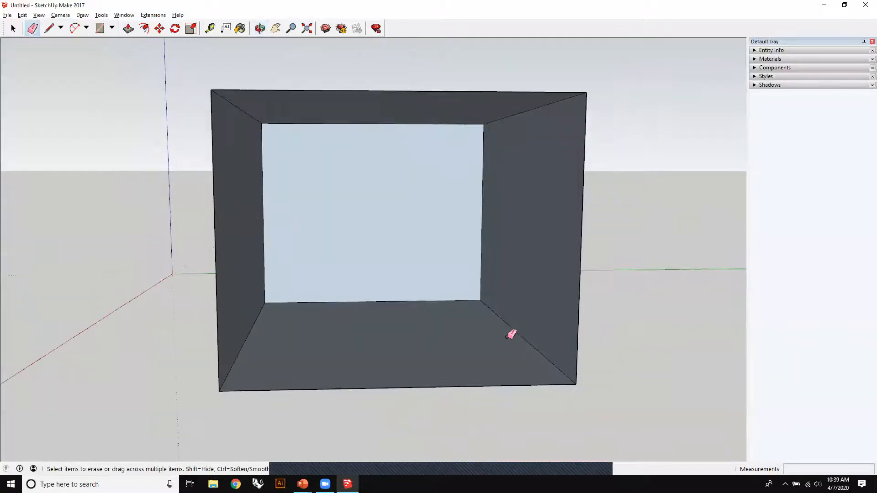
- Reverse the orientation of the closed side face next to the opening, and clear the selection
{"action": "middle_click_drag", "start_coordinate": [477, 349], "coordinate": [476, 280]}
{"action": "middle_click_drag", "start_coordinate": [322, 255], "coordinate": [356, 277]}
{"action": "right_click", "coordinate": [355, 277]}
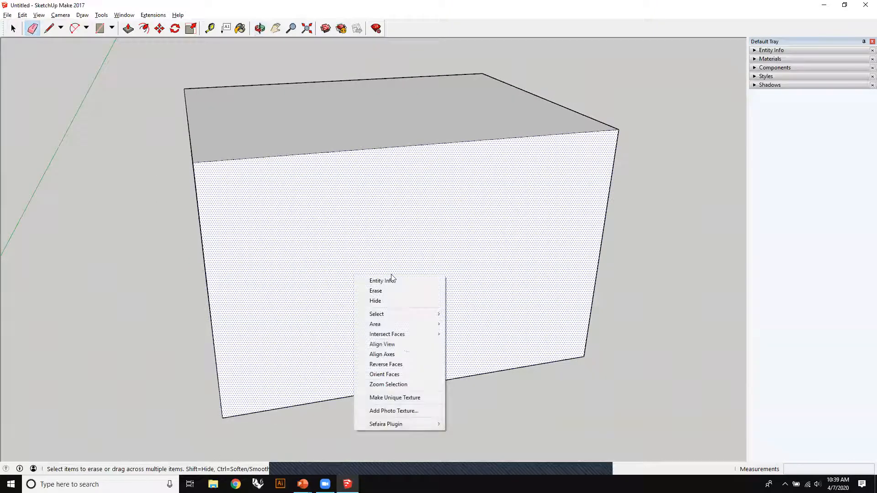
{"action": "left_click", "coordinate": [397, 365]}
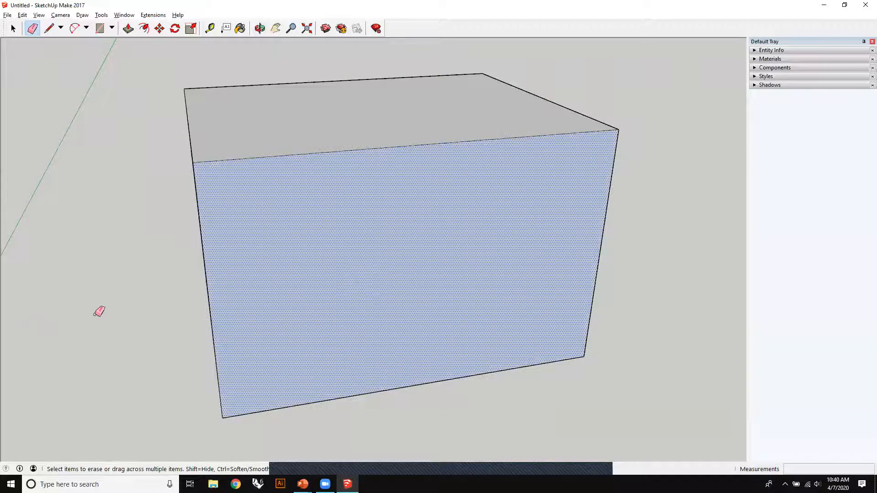
{"action": "left_click", "coordinate": [13, 29]}
{"action": "left_click", "coordinate": [83, 227]}
{"action": "mouse_move", "coordinate": [84, 227]}
{"action": "middle_mouse_down"}
{"action": "mouse_move", "coordinate": [235, 257]}
{"action": "mouse_move", "coordinate": [188, 290]}
{"action": "mouse_move", "coordinate": [597, 290]}
{"action": "mouse_move", "coordinate": [164, 286]}
{"action": "mouse_move", "coordinate": [365, 290]}
{"action": "mouse_move", "coordinate": [313, 306]}
{"action": "middle_mouse_up"}
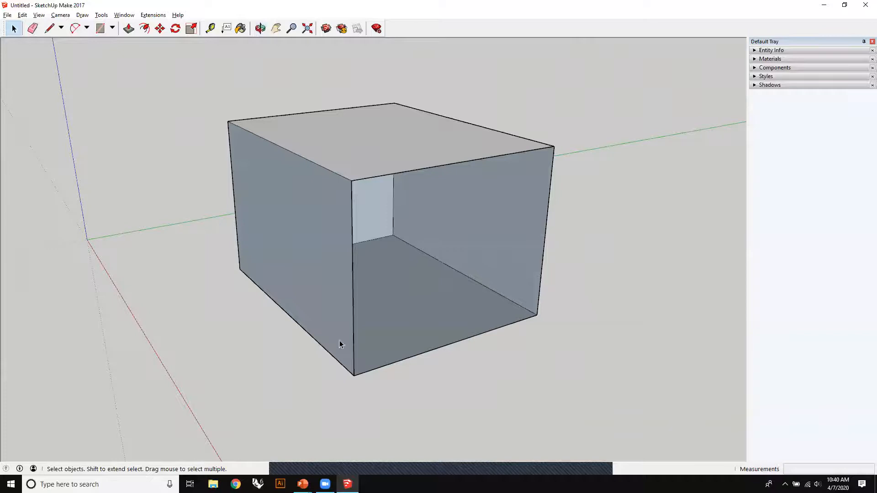
- Reverse the blue-grey side face again so its white front side faces outward
{"action": "middle_click_drag", "start_coordinate": [430, 384], "coordinate": [409, 307]}
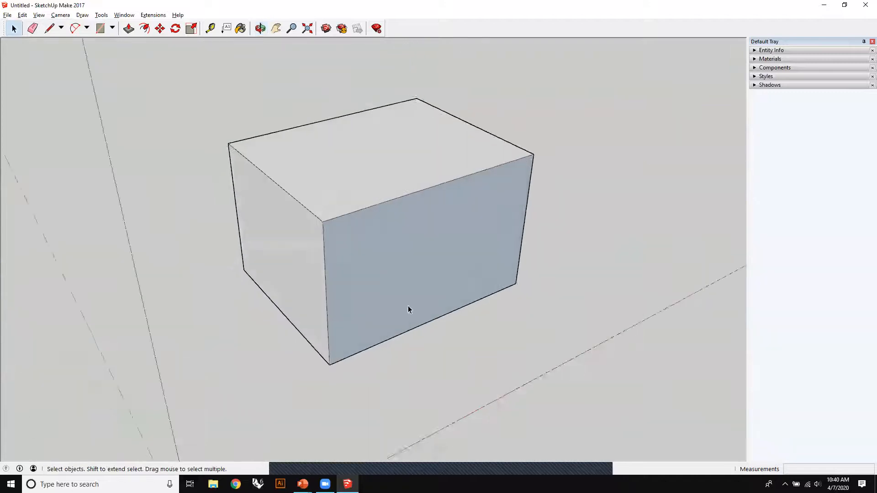
{"action": "left_click", "coordinate": [382, 270]}
{"action": "right_click", "coordinate": [373, 251]}
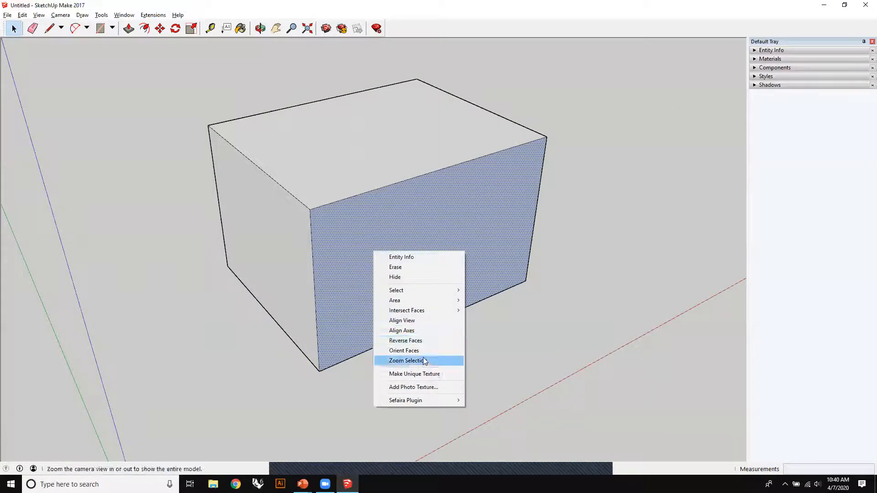
{"action": "left_click", "coordinate": [438, 341]}
{"action": "left_click", "coordinate": [498, 302]}
{"action": "middle_click_drag", "start_coordinate": [606, 253], "coordinate": [235, 217]}
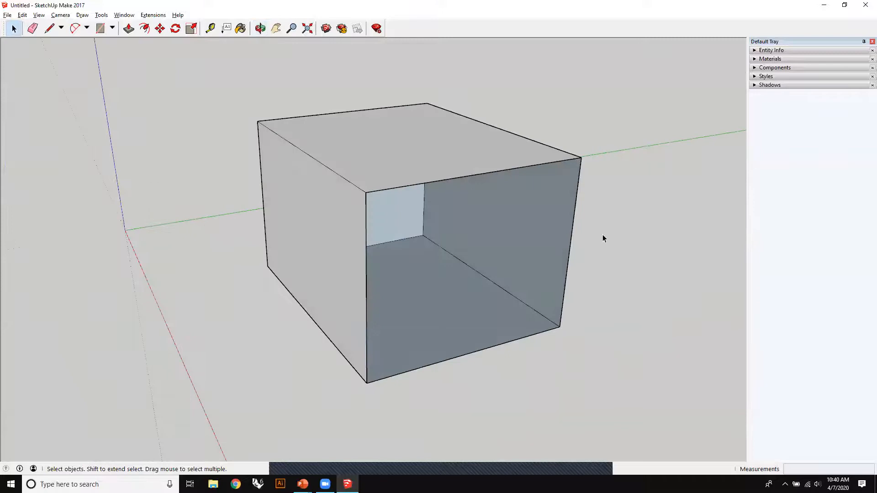
- Trace a line about 3' 10" along the opening's upper edge from its corner to rebuild the missing face
{"action": "left_click", "coordinate": [49, 30]}
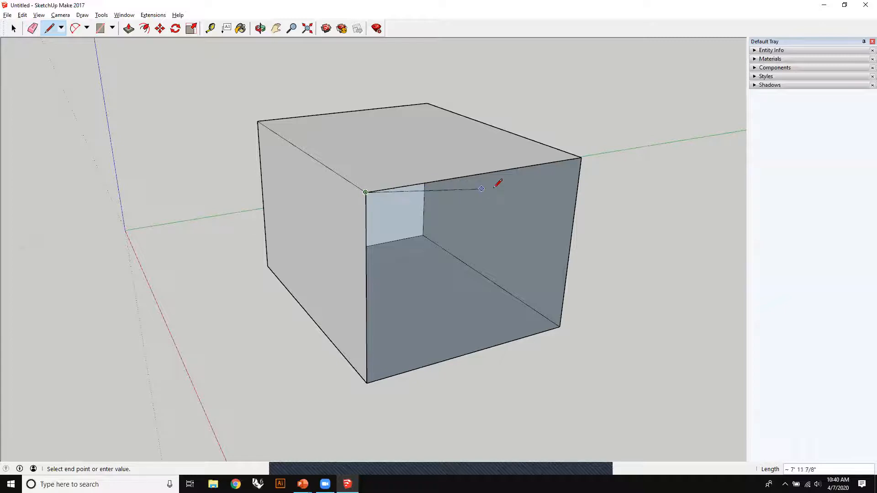
{"action": "left_click", "coordinate": [504, 170]}
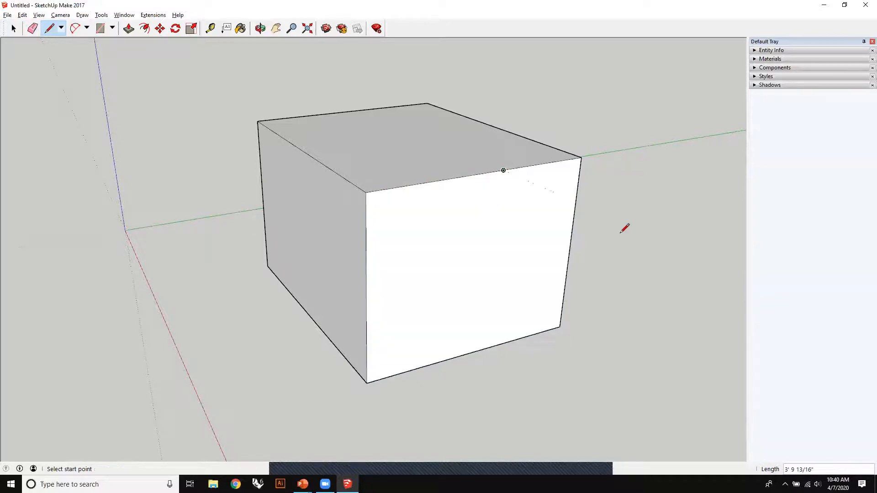
{"action": "middle_click_drag", "start_coordinate": [571, 327], "coordinate": [263, 104]}
- Offset the edges of one vertical side face outward to form a flat frame around that side of the box
{"action": "left_click", "coordinate": [144, 30]}
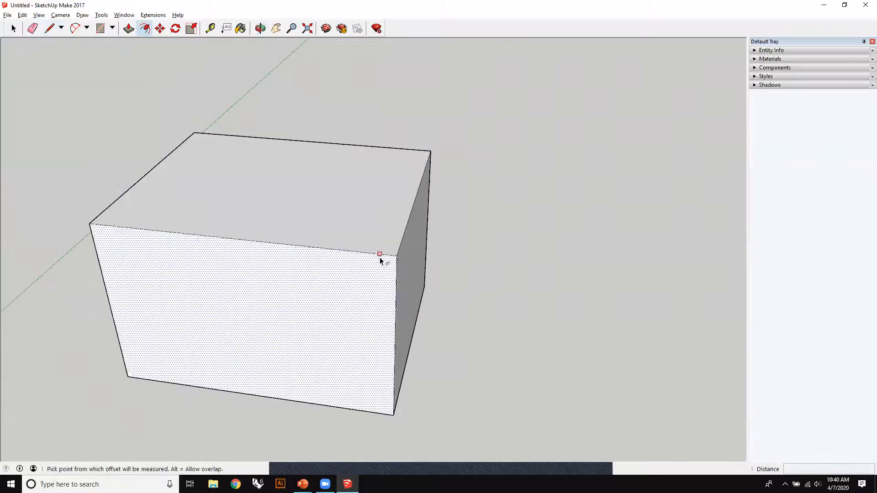
{"action": "middle_click_drag", "start_coordinate": [382, 259], "coordinate": [245, 161]}
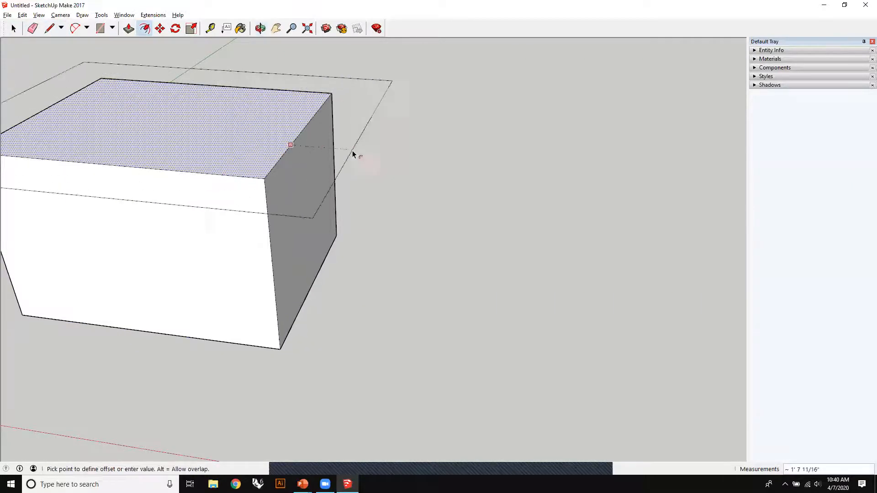
{"action": "key", "text": "Escape"}
{"action": "key", "text": "shift+z"}
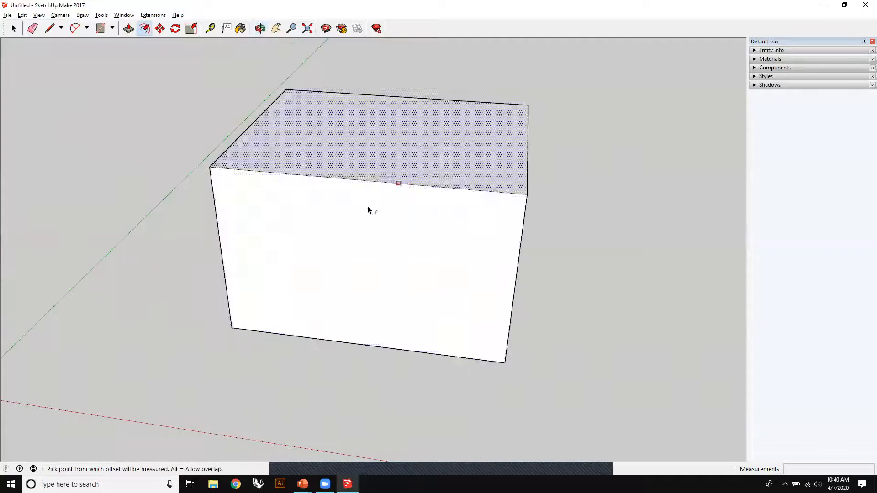
{"action": "left_click", "coordinate": [390, 182]}
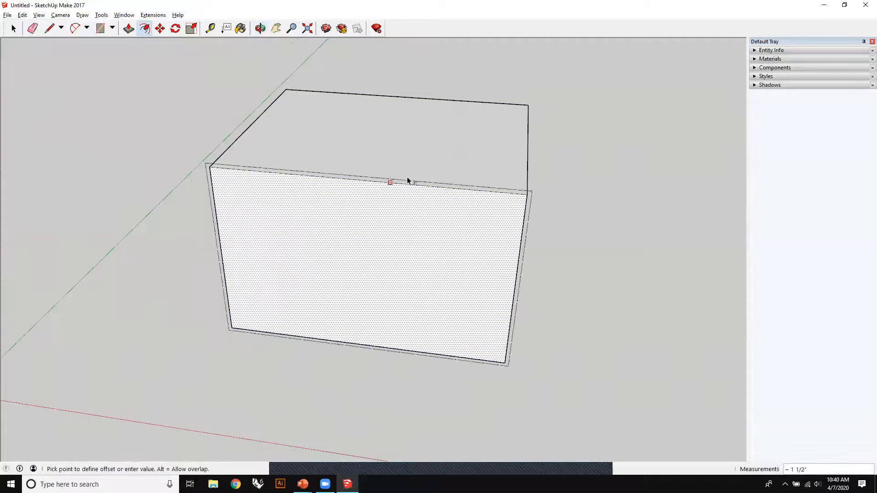
{"action": "left_click", "coordinate": [407, 145]}
{"action": "middle_click_drag", "start_coordinate": [407, 145], "coordinate": [454, 192]}
- Offset the edges of the box's top face outward to form an overhanging border around it
{"action": "key", "text": "ctrl+z"}
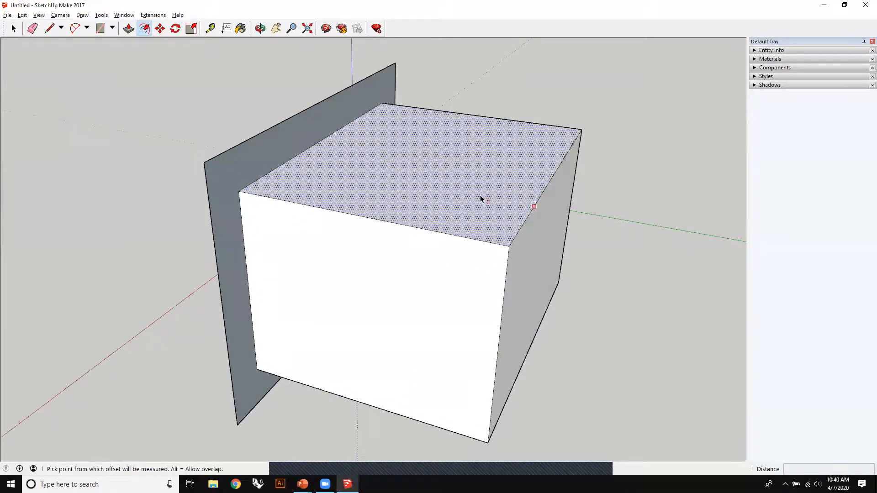
{"action": "left_click", "coordinate": [574, 232]}
{"action": "middle_click_drag", "start_coordinate": [252, 343], "coordinate": [608, 361]}
{"action": "middle_click_drag", "start_coordinate": [299, 261], "coordinate": [430, 247]}
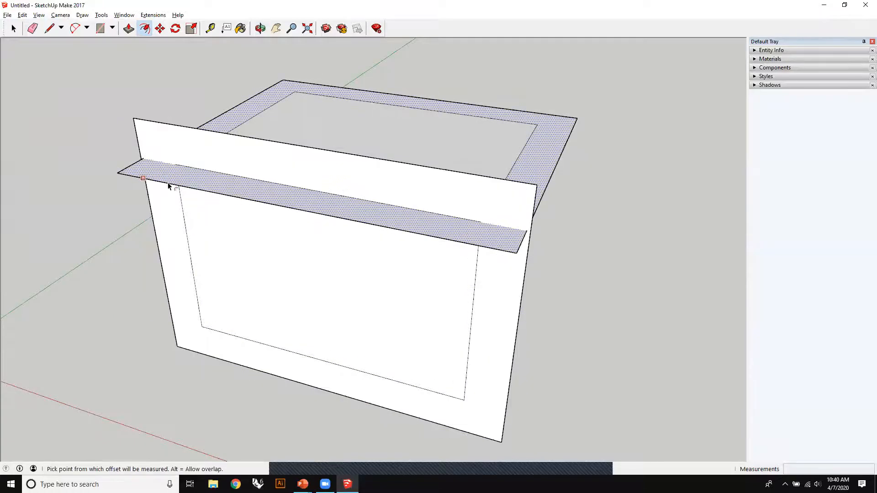
- Examine the corner where the vertical frame and the overhanging top border cross, then the adjoining side of the box
{"action": "scroll", "coordinate": [619, 297], "scroll_direction": "up", "scroll_amount": 3}
{"action": "scroll", "coordinate": [449, 186], "scroll_direction": "up", "scroll_amount": 3}
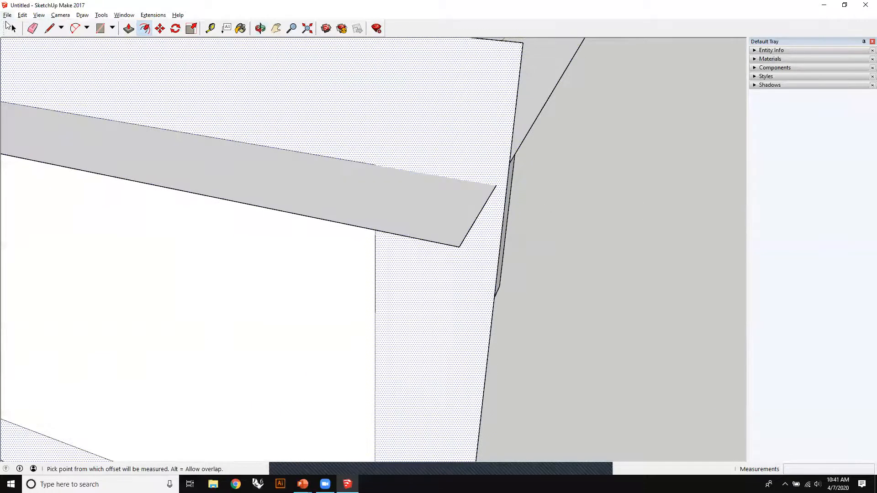
{"action": "left_click", "coordinate": [588, 176]}
{"action": "middle_click_drag", "start_coordinate": [356, 158], "coordinate": [312, 199]}
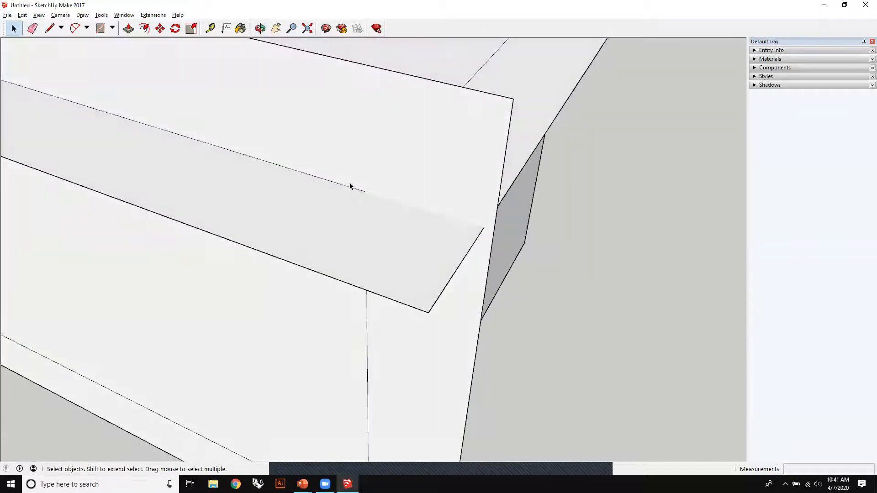
{"action": "middle_click_drag", "start_coordinate": [487, 231], "coordinate": [462, 225]}
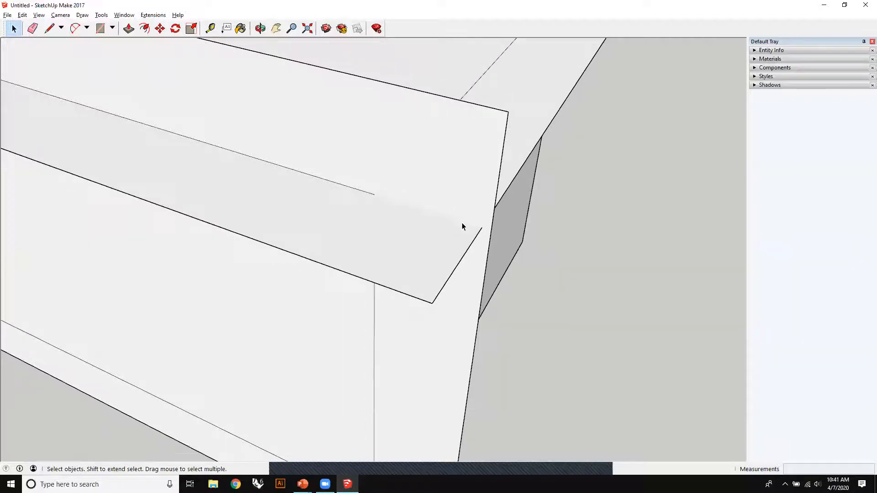
{"action": "left_click", "coordinate": [365, 195]}
{"action": "scroll", "coordinate": [499, 283], "scroll_direction": "down", "scroll_amount": 5}
{"action": "middle_click_drag", "start_coordinate": [498, 216], "coordinate": [296, 141]}
{"action": "left_click", "coordinate": [327, 334]}
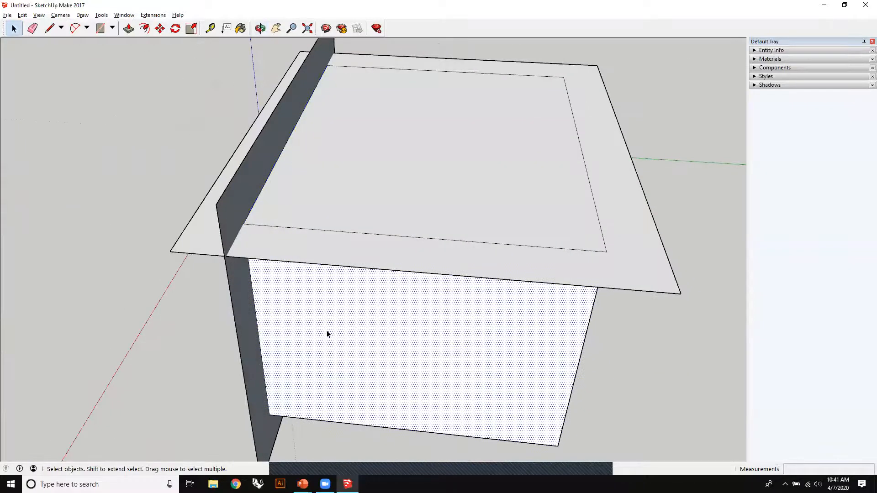
- Check from the front where the overhanging border passes through the vertical frame and which areas select as one face
{"action": "left_click", "coordinate": [28, 336]}
{"action": "middle_click_drag", "start_coordinate": [28, 336], "coordinate": [476, 252]}
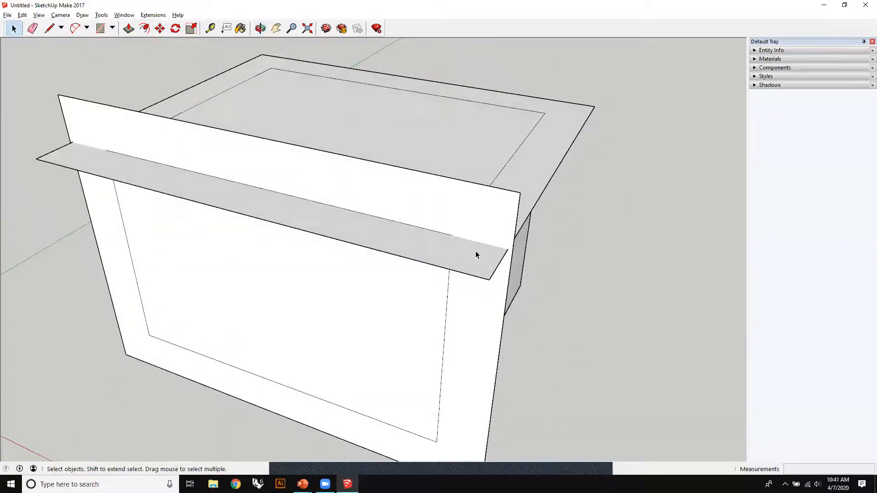
{"action": "left_click", "coordinate": [496, 247]}
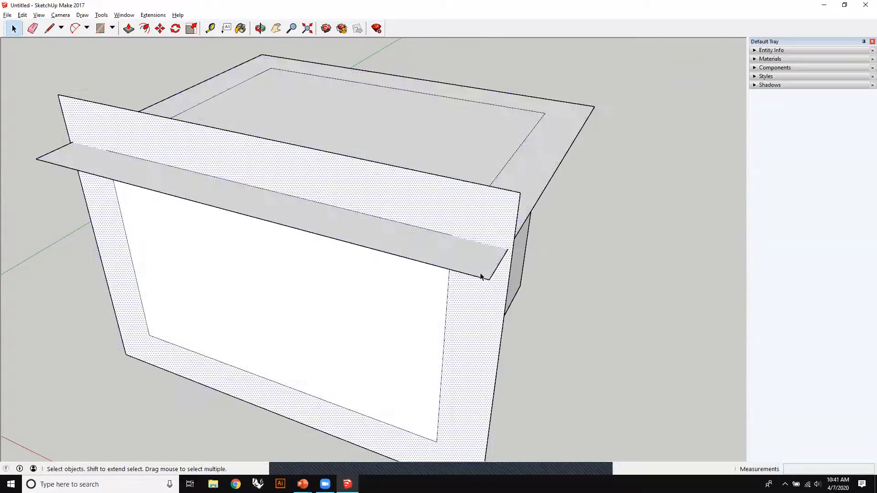
{"action": "left_click", "coordinate": [606, 256]}
{"action": "middle_click_drag", "start_coordinate": [607, 256], "coordinate": [456, 277]}
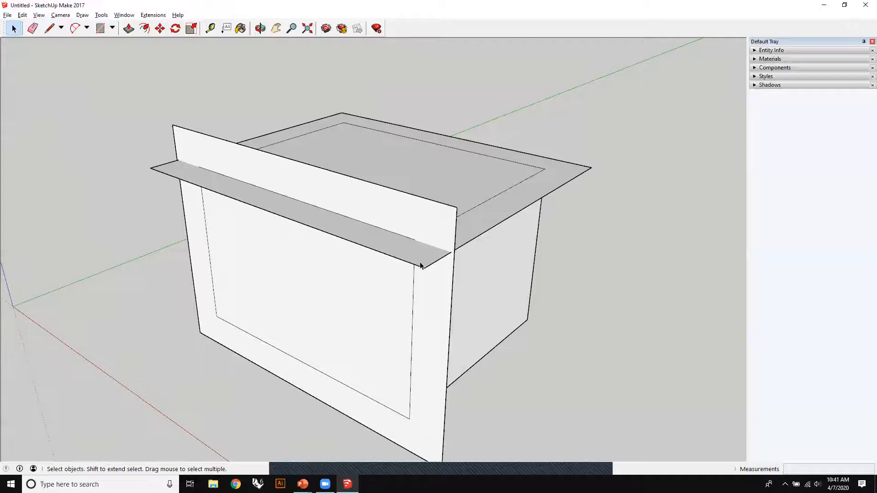
{"action": "middle_click_drag", "start_coordinate": [531, 305], "coordinate": [454, 313]}
{"action": "scroll", "coordinate": [488, 271], "scroll_direction": "up", "scroll_amount": 5}
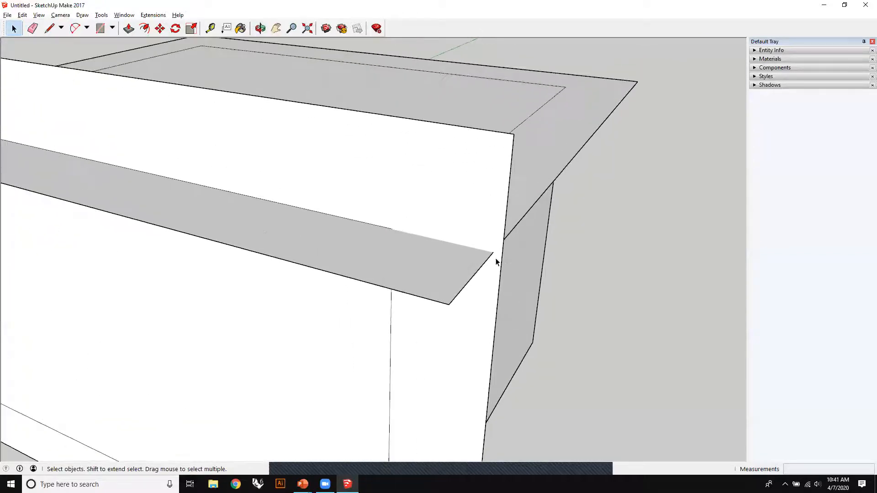
{"action": "scroll", "coordinate": [497, 256], "scroll_direction": "down", "scroll_amount": 5}
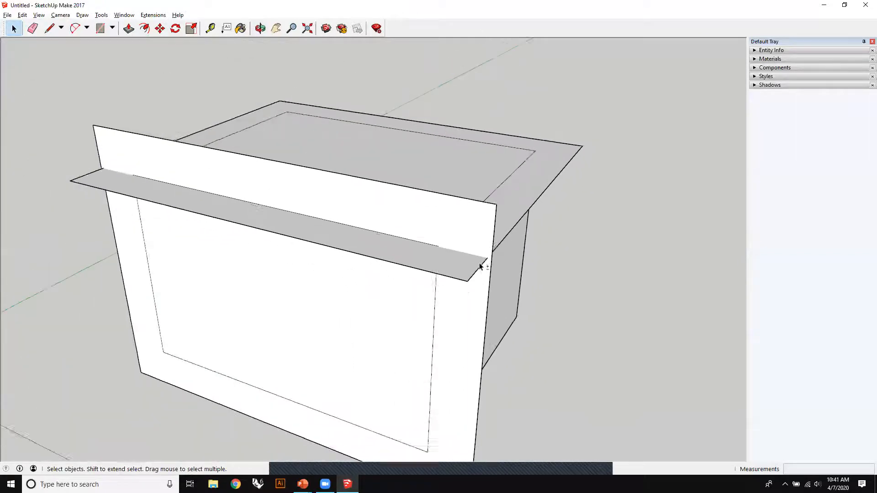
{"action": "middle_click_drag", "start_coordinate": [480, 262], "coordinate": [464, 259]}
- Undo the two outward offsets on the box's top face and vertical side face
{"action": "key", "text": "ctrl+z"}
{"action": "key", "text": "ctrl+z"}
{"action": "middle_click_drag", "start_coordinate": [545, 265], "coordinate": [475, 290]}
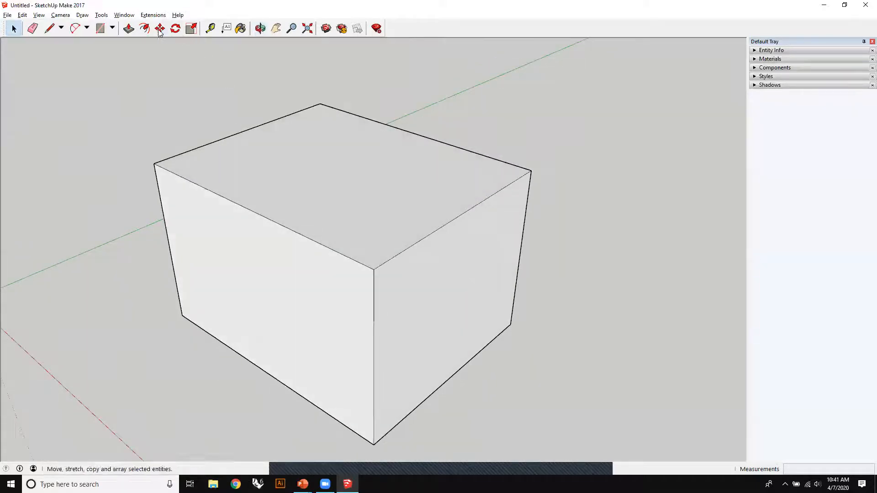
{"action": "scroll", "coordinate": [318, 199], "scroll_direction": "down", "scroll_amount": 3}
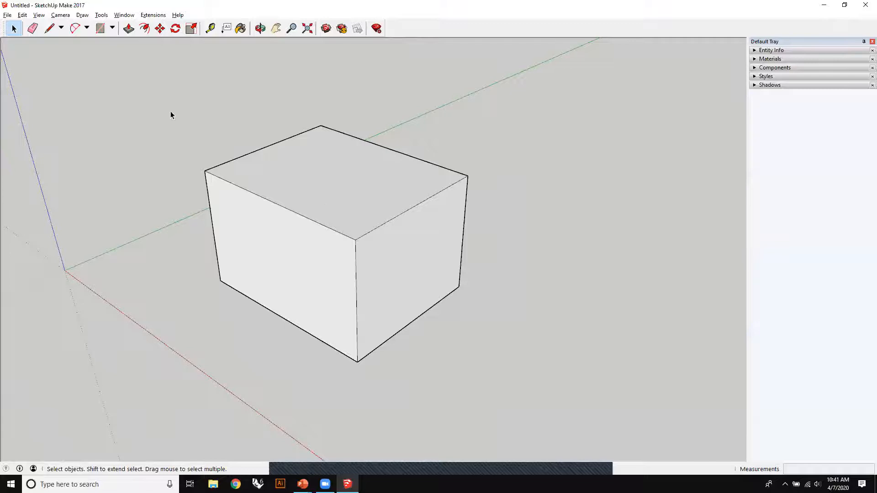
- Try moving the whole box, with all its edges and faces selected, to another position
{"action": "left_click_drag", "start_coordinate": [267, 197], "coordinate": [603, 405]}
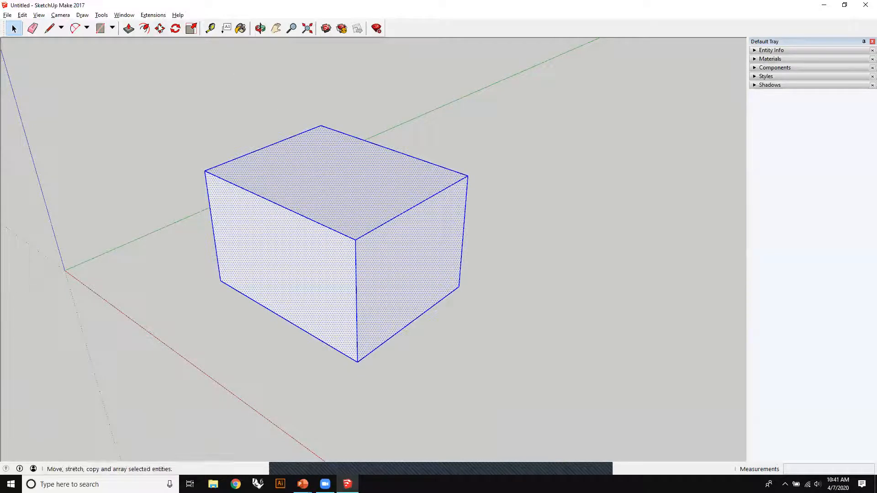
{"action": "left_click", "coordinate": [339, 171]}
{"action": "key", "text": "Escape"}
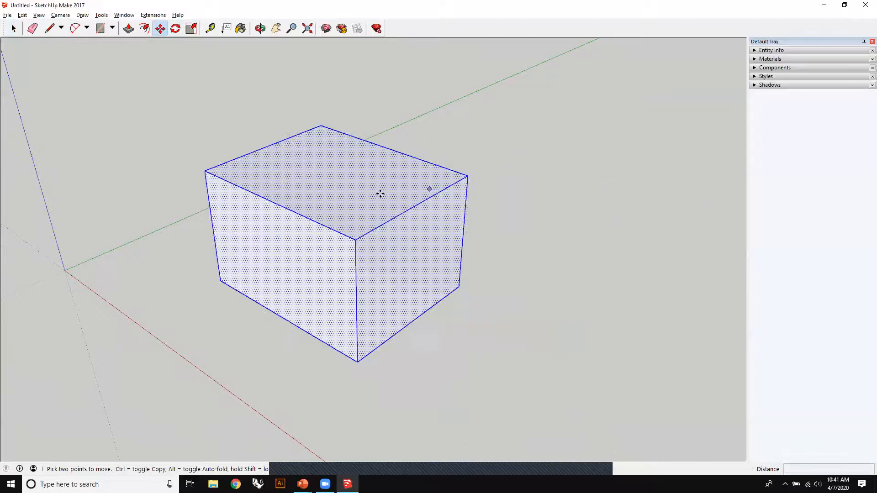
{"action": "left_click", "coordinate": [254, 300]}
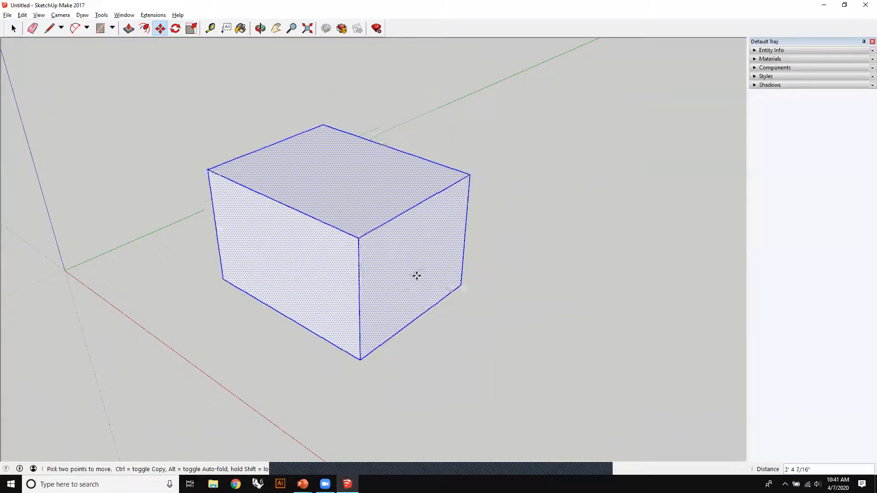
{"action": "scroll", "coordinate": [270, 129], "scroll_direction": "down", "scroll_amount": 1}
{"action": "key", "text": "Escape"}
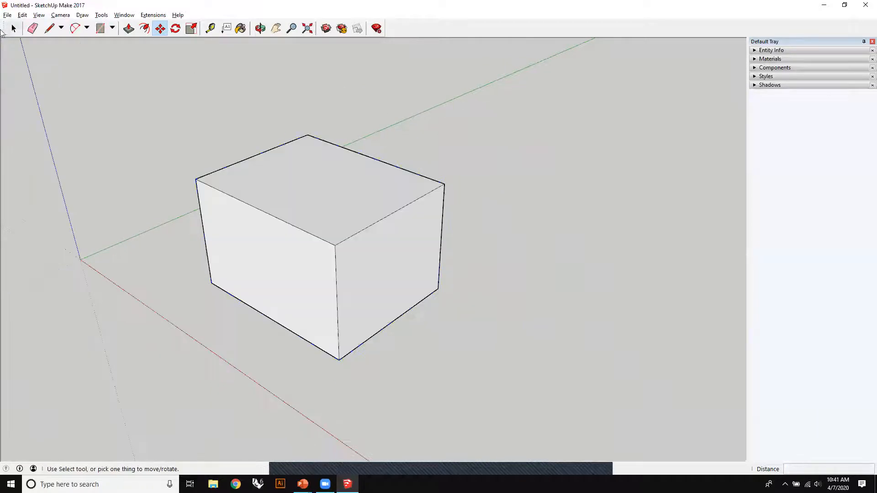
- Try moving only the box's top face with the Move tool
{"action": "left_click", "coordinate": [317, 190]}
{"action": "middle_click_drag", "start_coordinate": [307, 147], "coordinate": [439, 241]}
{"action": "middle_click_drag", "start_coordinate": [282, 300], "coordinate": [391, 203], "text": "shift"}
{"action": "scroll", "coordinate": [391, 203], "scroll_direction": "up", "scroll_amount": 2}
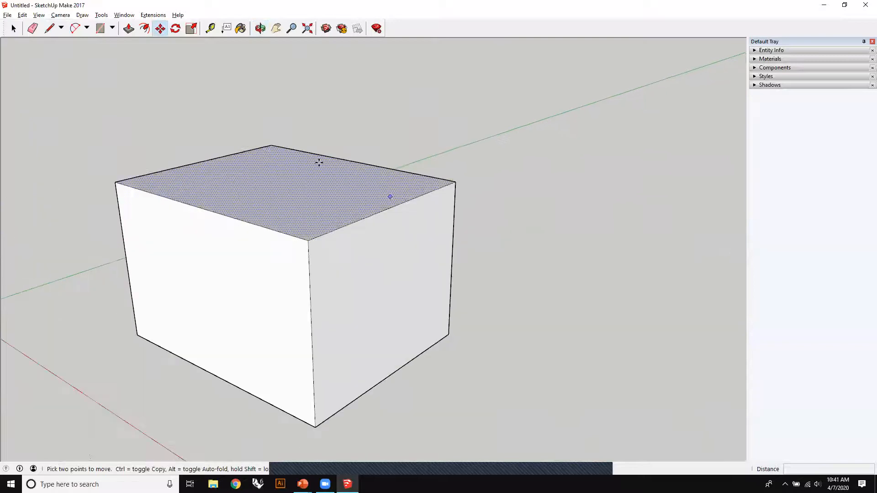
- Try rotating only the box's top face about a point on it to twist the box, and undo the rotation
{"action": "left_click", "coordinate": [175, 29]}
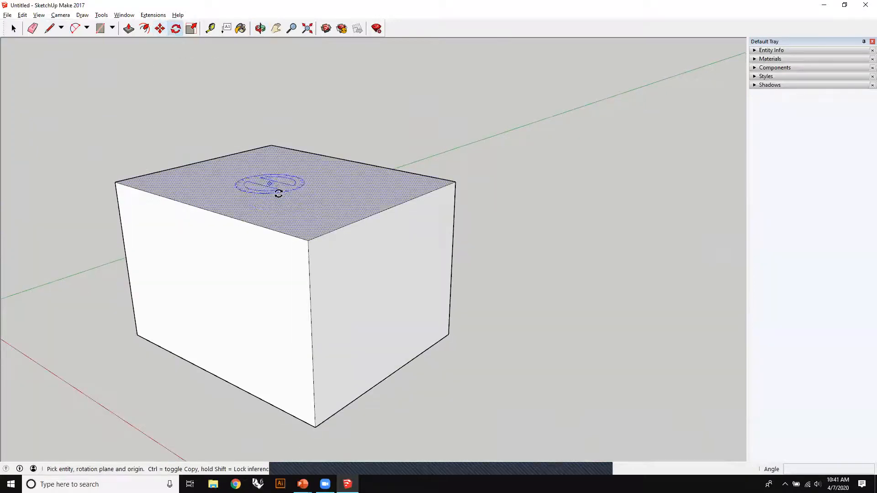
{"action": "left_click", "coordinate": [337, 198]}
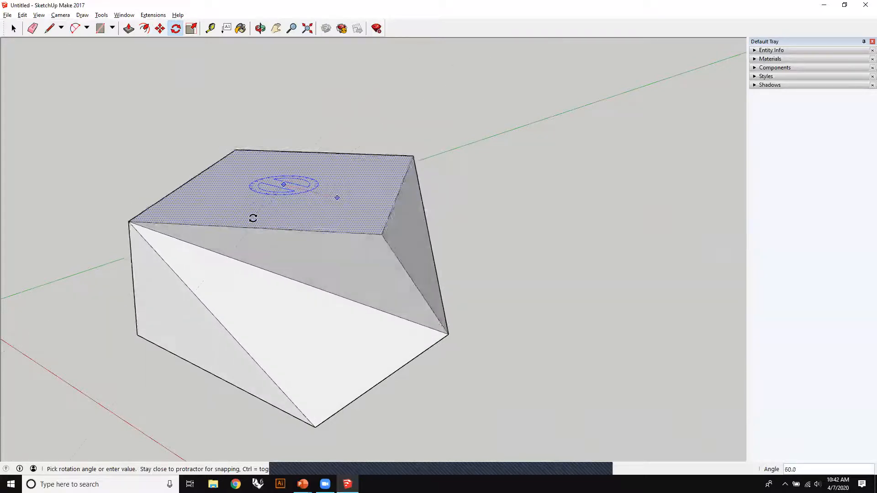
{"action": "left_click", "coordinate": [254, 218]}
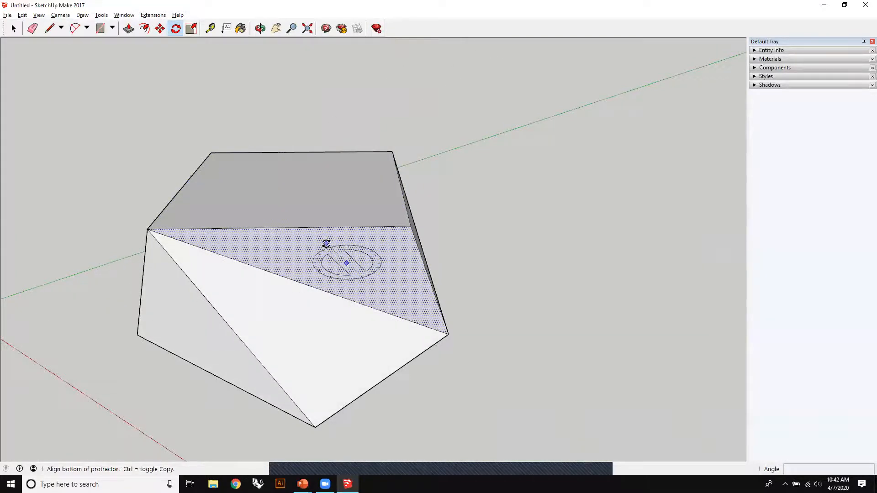
{"action": "left_click", "coordinate": [326, 244]}
{"action": "left_click", "coordinate": [359, 243]}
{"action": "middle_click_drag", "start_coordinate": [510, 247], "coordinate": [207, 221]}
{"action": "key", "text": "ctrl+z"}
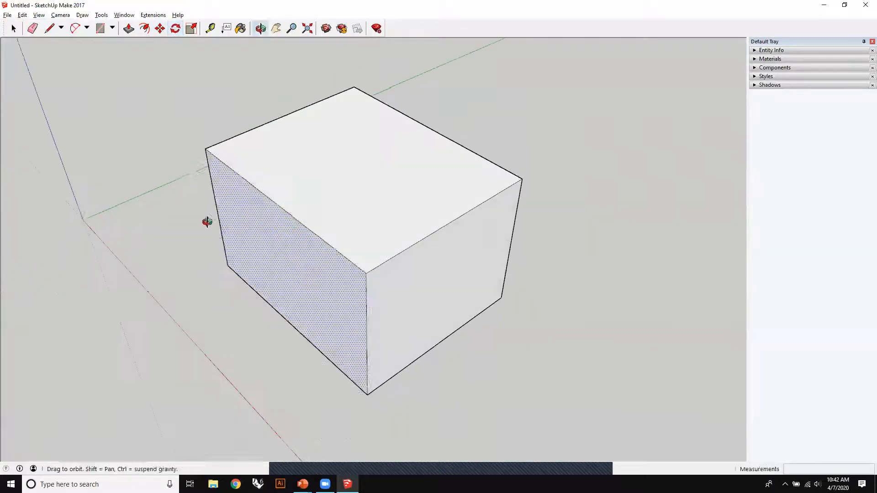
- Select the whole box and try rotating it about a point on its top face
{"action": "left_click_drag", "start_coordinate": [152, 57], "coordinate": [591, 391]}
{"action": "key", "text": "q"}
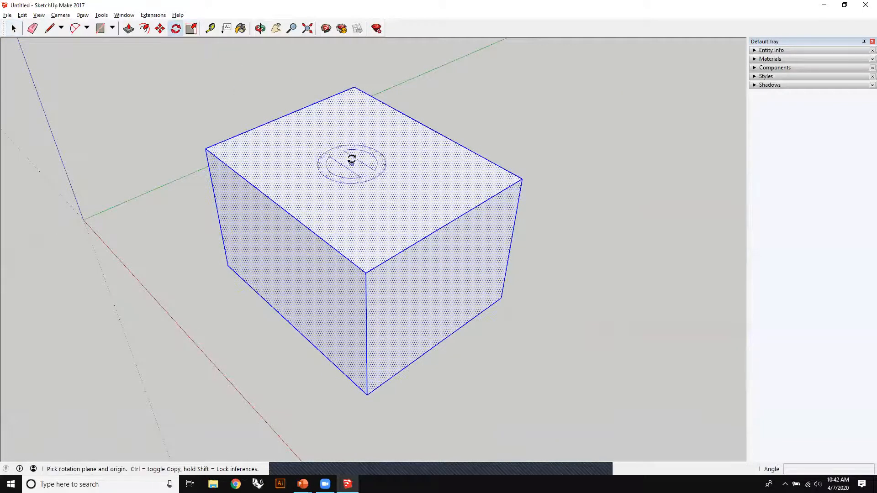
{"action": "left_click", "coordinate": [403, 187]}
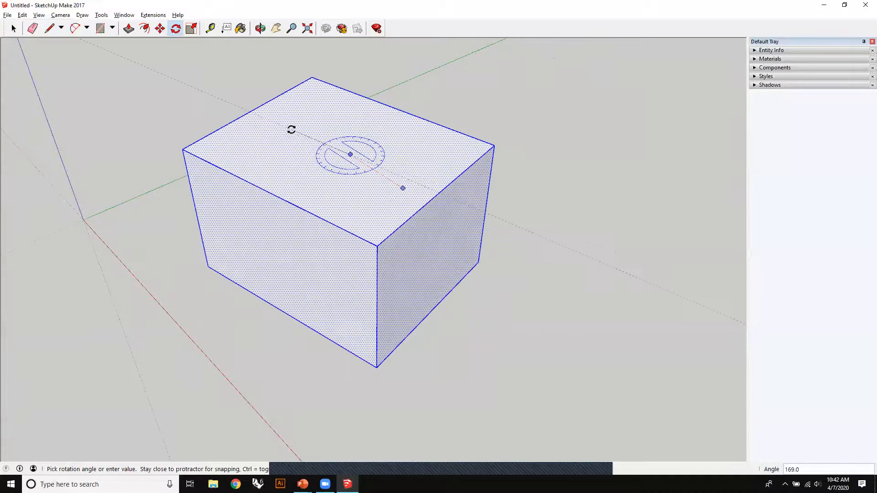
{"action": "left_click", "coordinate": [398, 135]}
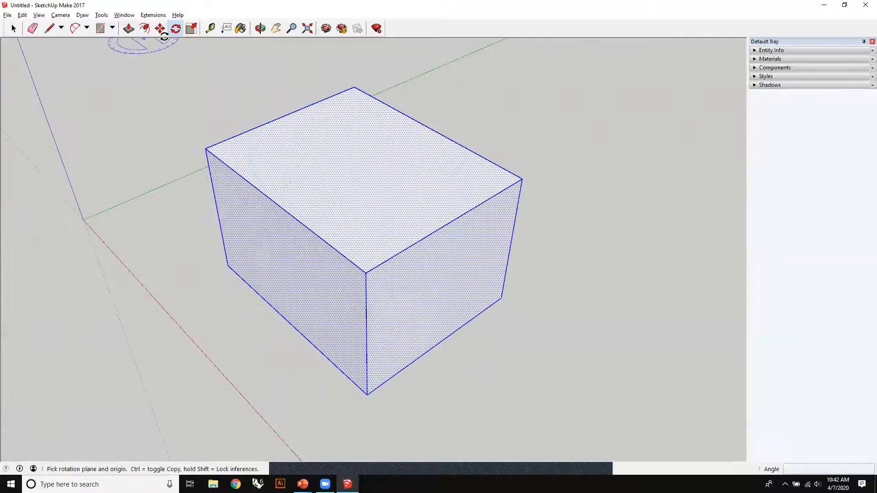
- Try stretching the whole box with the Scale tool from the midpoint grips of two upper edges
{"action": "left_click", "coordinate": [192, 29]}
{"action": "middle_click_drag", "start_coordinate": [255, 265], "coordinate": [365, 194]}
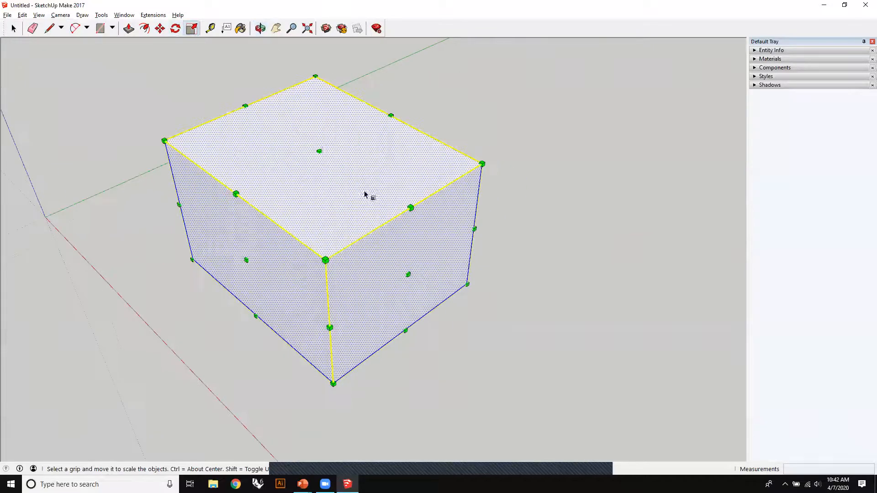
{"action": "left_click_drag", "start_coordinate": [413, 209], "coordinate": [516, 250]}
{"action": "key", "text": "Escape"}
{"action": "left_click_drag", "start_coordinate": [237, 196], "coordinate": [109, 259]}
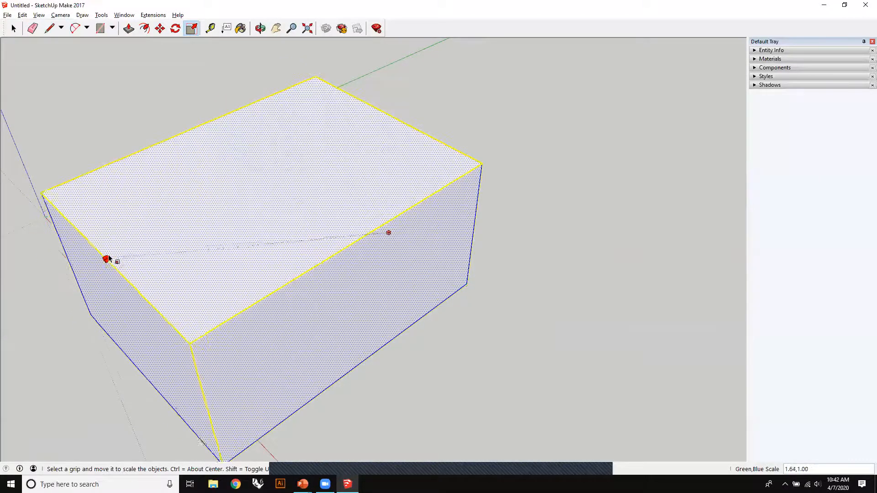
{"action": "key", "text": "Escape"}
- Try scaling the box's height from its top centre grip and its overall size from an upper corner, and undo the scaling
{"action": "left_click_drag", "start_coordinate": [320, 151], "coordinate": [319, 133]}
{"action": "key", "text": "Escape"}
{"action": "left_click_drag", "start_coordinate": [326, 261], "coordinate": [330, 238]}
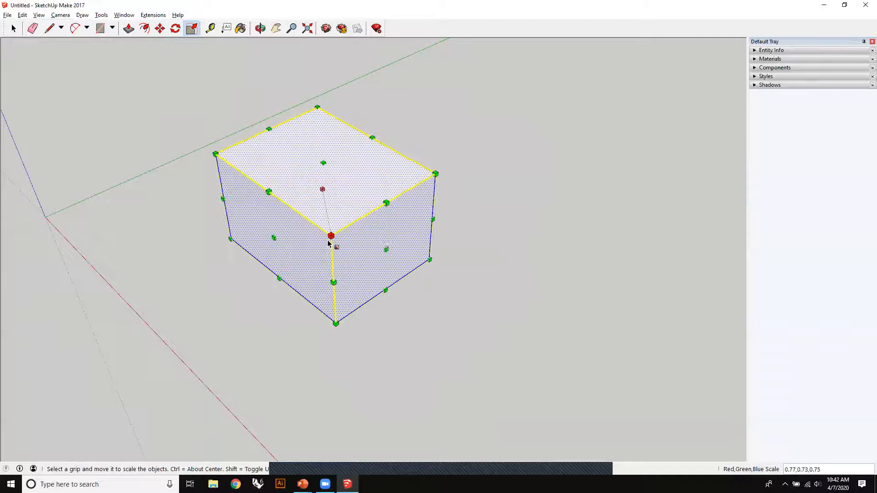
{"action": "key", "text": "ctrl+z"}
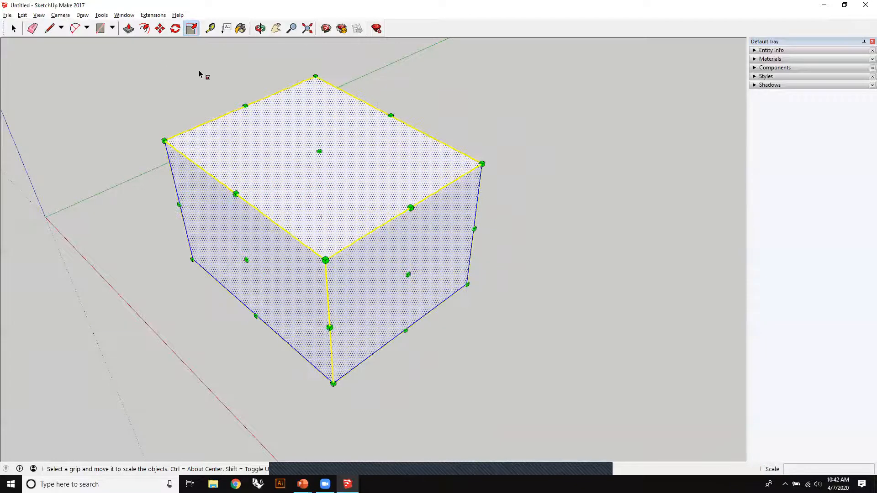
- Draw a vertical dividing line on one side face and a rectangle about 6' 1" by 5' 2" on the adjacent side face
{"action": "left_click", "coordinate": [13, 28]}
{"action": "left_click", "coordinate": [207, 44]}
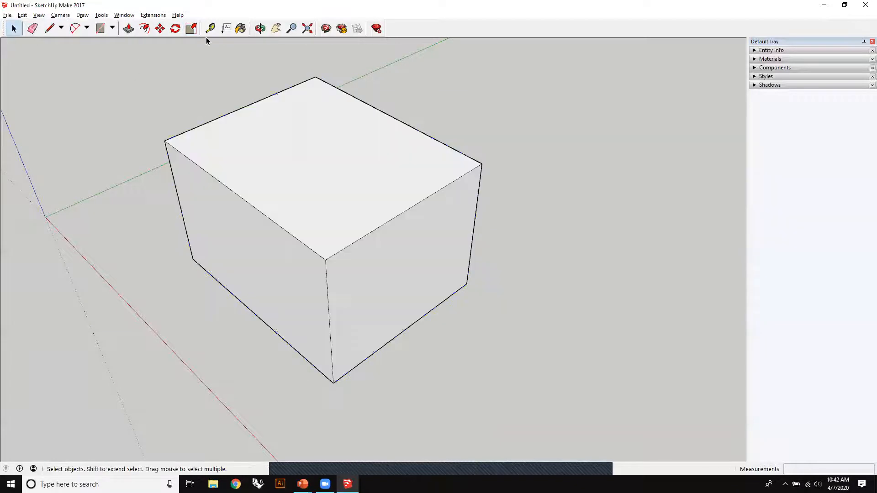
{"action": "middle_click_drag", "start_coordinate": [243, 200], "coordinate": [228, 151]}
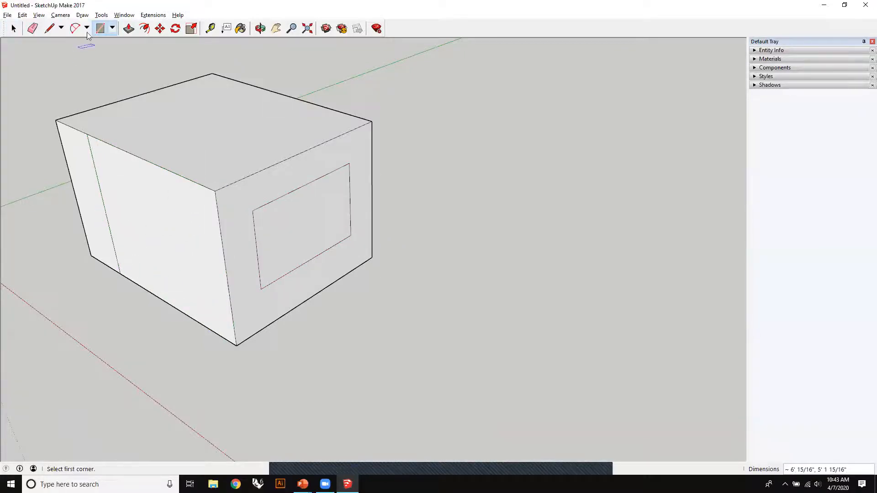
- Push/Pull the larger part of the divided side face outward and the rectangle on the adjacent face outward about 3' 10"
{"action": "left_click", "coordinate": [130, 29]}
{"action": "left_click_drag", "start_coordinate": [137, 274], "coordinate": [92, 313]}
{"action": "left_click_drag", "start_coordinate": [262, 272], "coordinate": [415, 293]}
{"action": "middle_click_drag", "start_coordinate": [253, 123], "coordinate": [133, 93]}
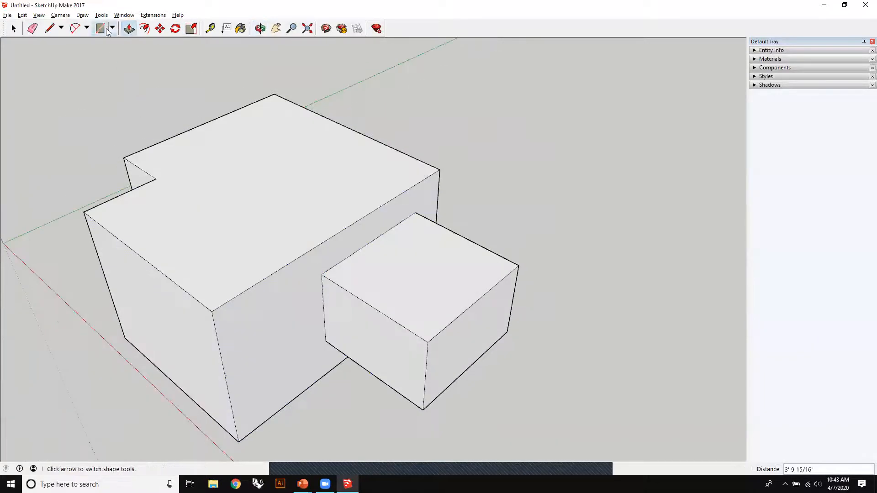
- Divide the box's top face and Push/Pull one part to a different height to form a stepped top
{"action": "left_click", "coordinate": [290, 139]}
{"action": "left_click_drag", "start_coordinate": [260, 231], "coordinate": [256, 183]}
{"action": "right_click", "coordinate": [223, 277]}
{"action": "left_click", "coordinate": [479, 145]}
{"action": "middle_click_drag", "start_coordinate": [475, 151], "coordinate": [413, 323]}
{"action": "key", "text": "p"}
{"action": "left_click_drag", "start_coordinate": [413, 323], "coordinate": [87, 304]}
- Use Push/Pull to shape a rectangular recess in the side face below the stepped top
{"action": "middle_click_drag", "start_coordinate": [86, 303], "coordinate": [157, 415]}
{"action": "key", "text": "p"}
{"action": "left_click_drag", "start_coordinate": [156, 415], "coordinate": [268, 386]}
{"action": "middle_click_drag", "start_coordinate": [61, 289], "coordinate": [423, 308]}
{"action": "left_click_drag", "start_coordinate": [402, 281], "coordinate": [402, 242]}
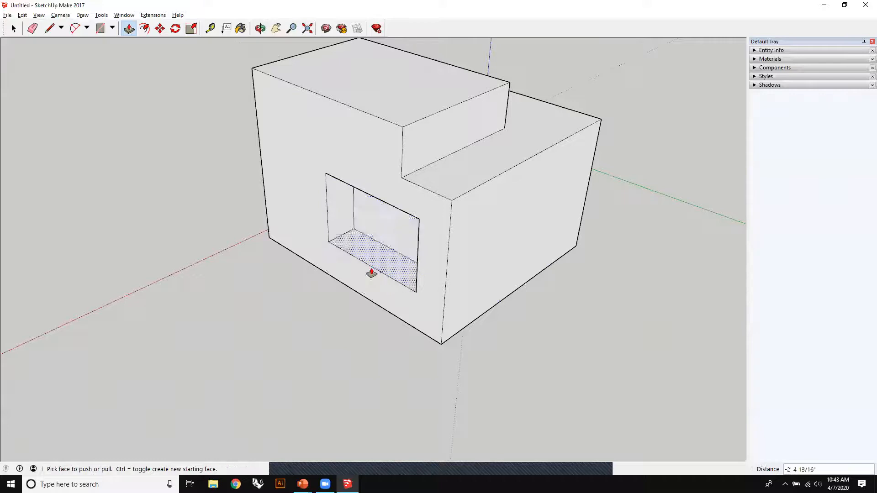
- Select the entire stepped model and delete it to leave the workspace empty
{"action": "middle_click_drag", "start_coordinate": [370, 270], "coordinate": [476, 216]}
{"action": "scroll", "coordinate": [476, 216], "scroll_direction": "up", "scroll_amount": 4}
{"action": "middle_click_drag", "start_coordinate": [653, 224], "coordinate": [451, 265]}
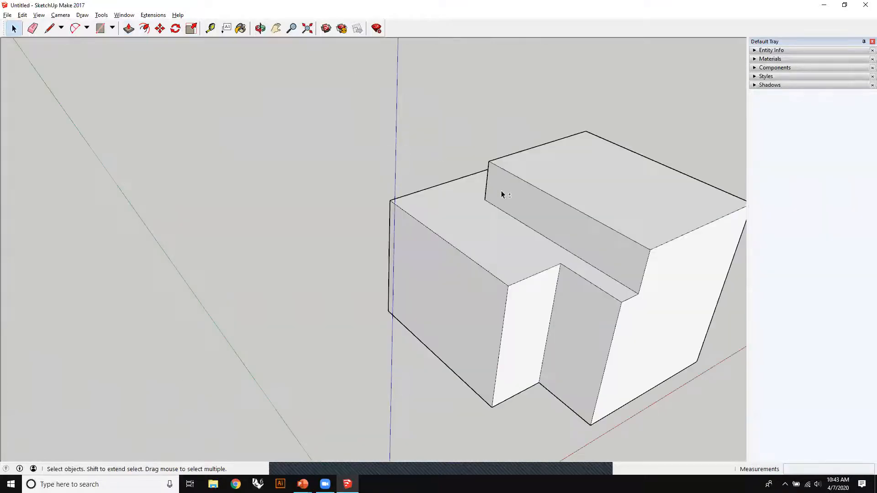
{"action": "middle_click_drag", "start_coordinate": [495, 206], "coordinate": [439, 191]}
{"action": "left_click_drag", "start_coordinate": [233, 99], "coordinate": [708, 452]}
{"action": "key", "text": "Delete"}
- Try the Tape Measure between free points in the empty workspace, entering a 6' distance for the first measurement
{"action": "middle_click_drag", "start_coordinate": [474, 321], "coordinate": [200, 243]}
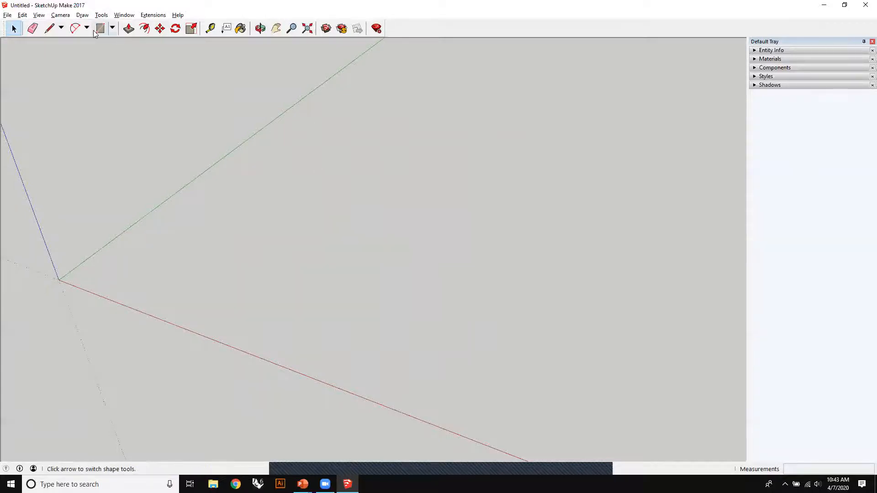
{"action": "left_click", "coordinate": [210, 29]}
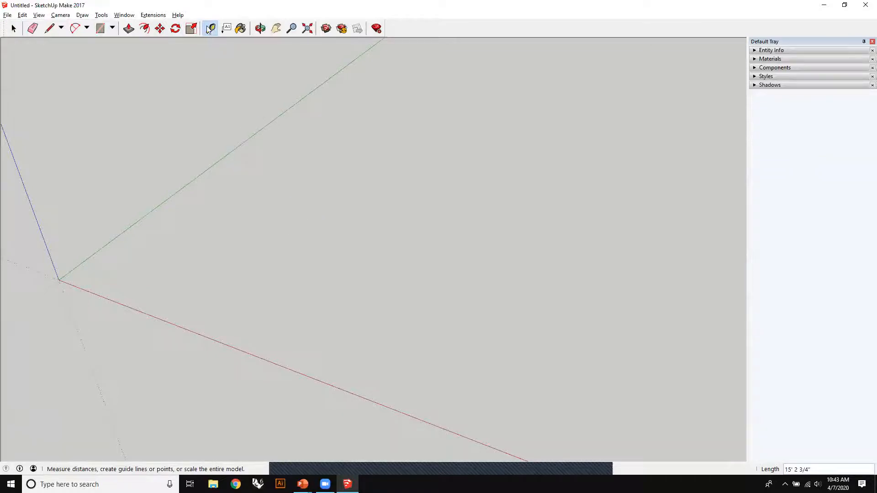
{"action": "left_click", "coordinate": [254, 226]}
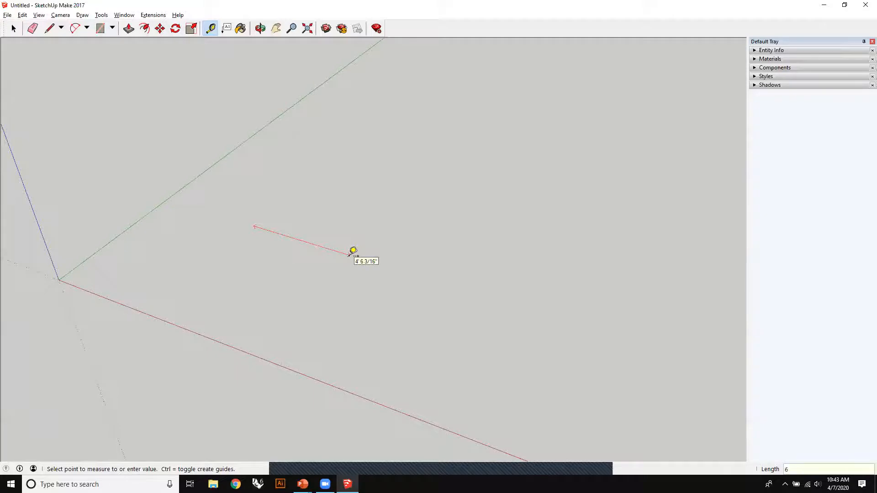
{"action": "key", "text": "Escape"}
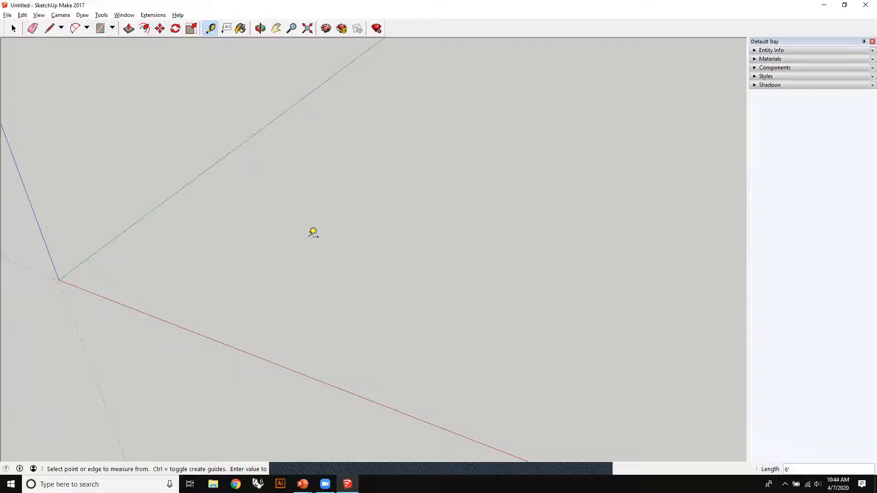
{"action": "left_click", "coordinate": [221, 224]}
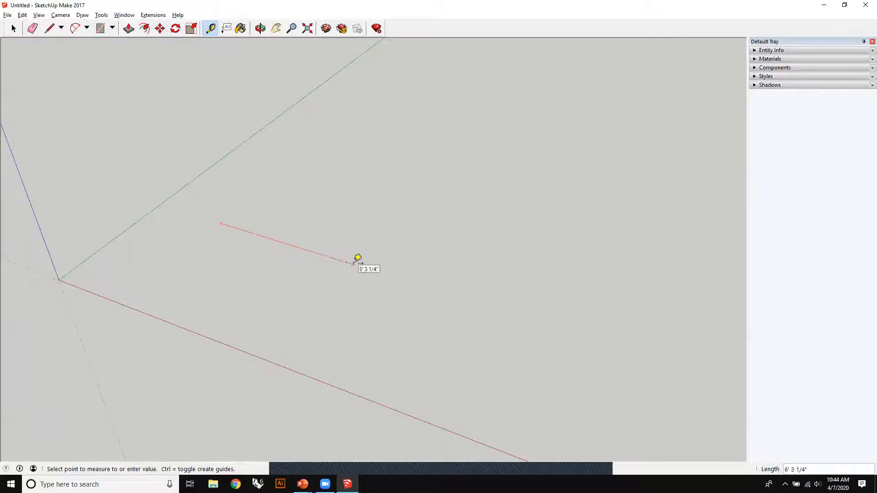
{"action": "left_click", "coordinate": [390, 274]}
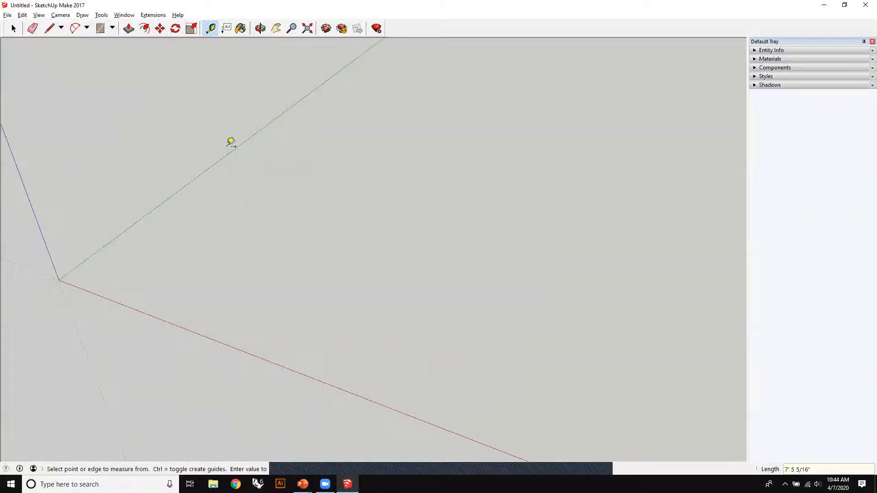
{"action": "middle_click_drag", "start_coordinate": [343, 228], "coordinate": [174, 190]}
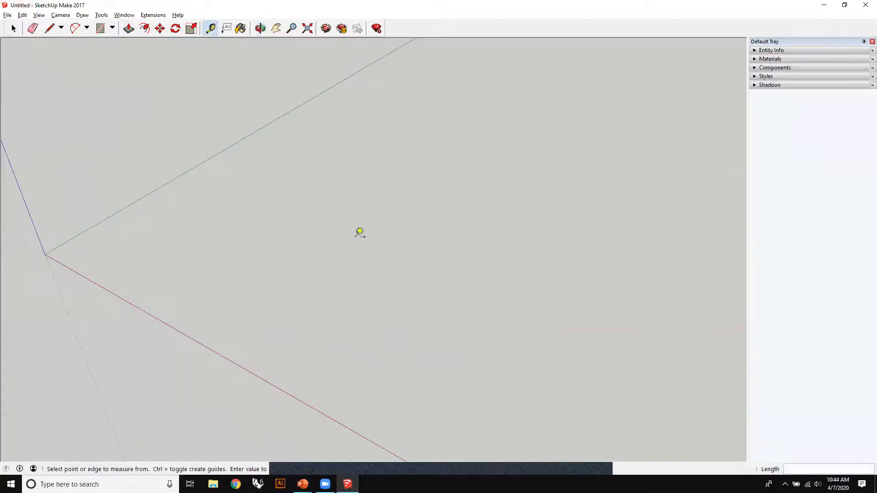
- Draw two connected lines, one about 4' along the green axis and one 6' along the red axis
{"action": "left_click", "coordinate": [49, 28]}
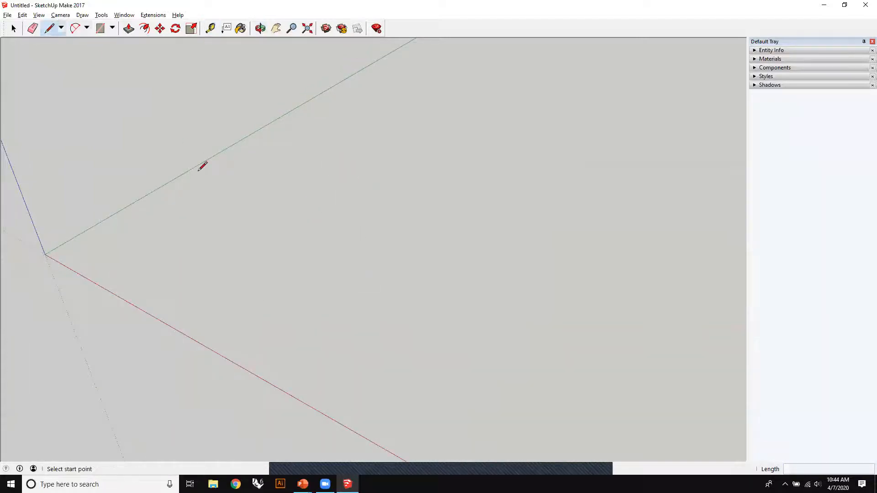
{"action": "left_click", "coordinate": [188, 238]}
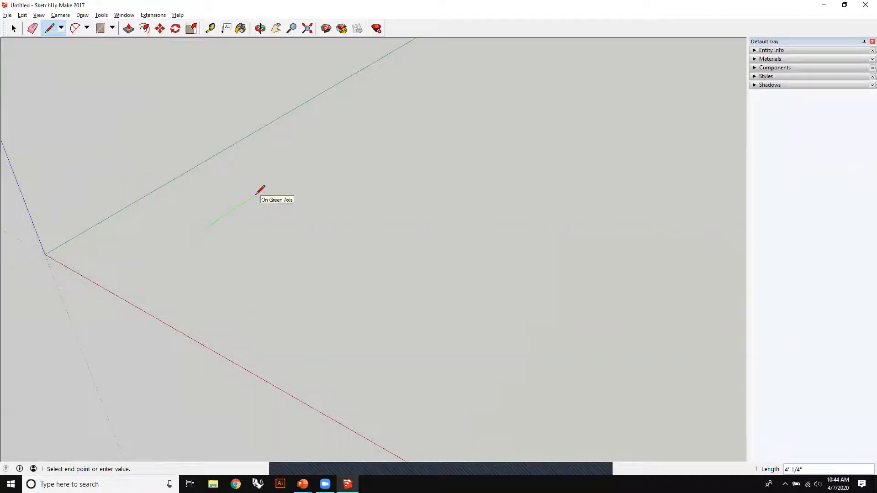
{"action": "left_click", "coordinate": [258, 191]}
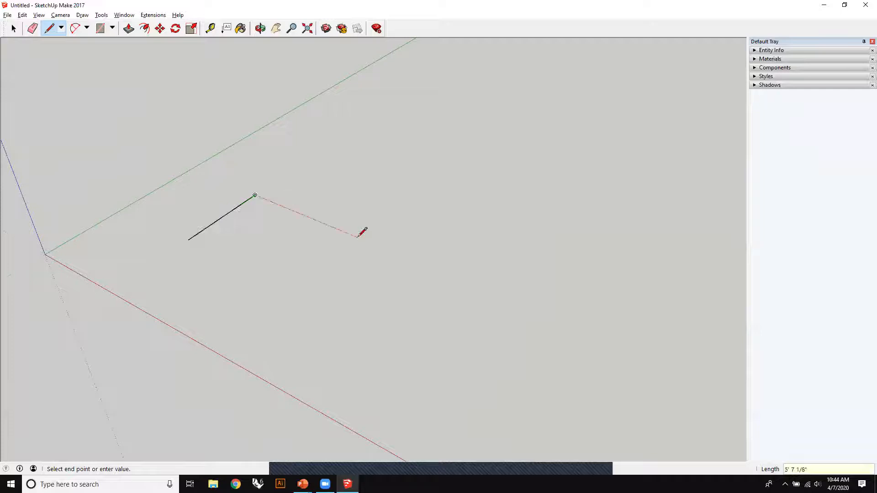
{"action": "mouse_move", "coordinate": [278, 211]}
{"action": "middle_mouse_down", "text": "shift"}
{"action": "mouse_move", "coordinate": [466, 223]}
{"action": "mouse_move", "coordinate": [393, 202]}
{"action": "middle_mouse_up", "text": "shift"}
{"action": "scroll", "coordinate": [470, 220], "scroll_direction": "up", "scroll_amount": 3}
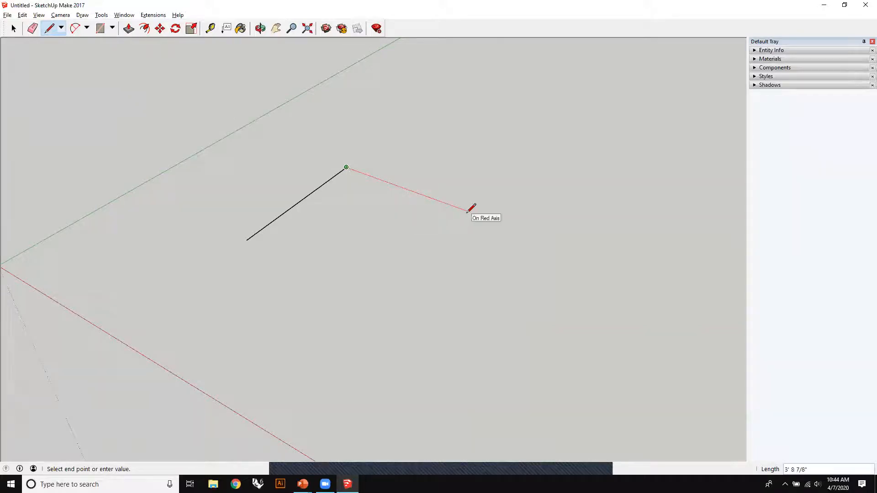
{"action": "key", "text": "Return"}
- Draw a rectangle between the two free ends of the connected lines to close them into a face
{"action": "scroll", "coordinate": [425, 191], "scroll_direction": "down", "scroll_amount": 2}
{"action": "left_click", "coordinate": [100, 28]}
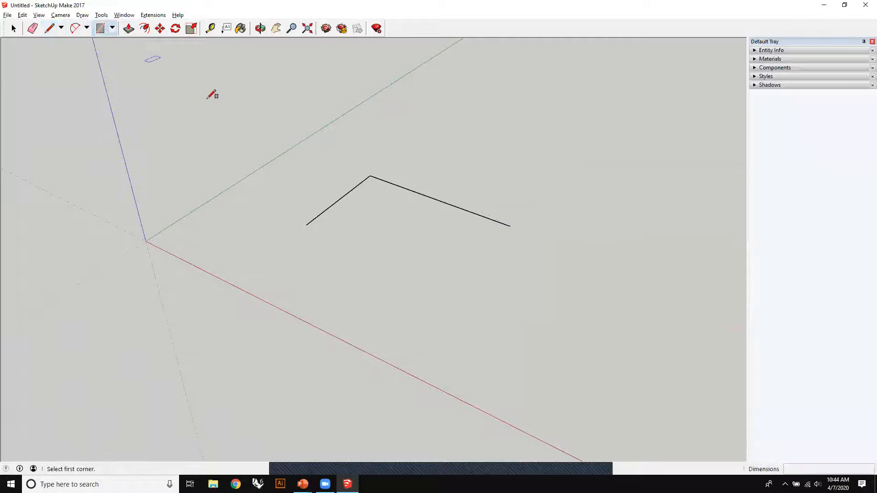
{"action": "left_click", "coordinate": [510, 226]}
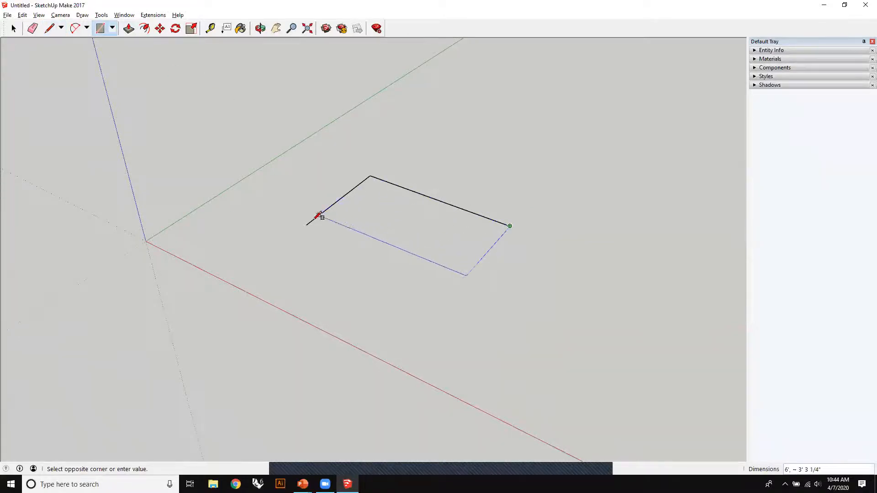
{"action": "left_click", "coordinate": [307, 224]}
- Draw a separate line parallel to the green axis, a short distance beyond the rectangle's long edge
{"action": "middle_click_drag", "start_coordinate": [598, 240], "coordinate": [435, 204]}
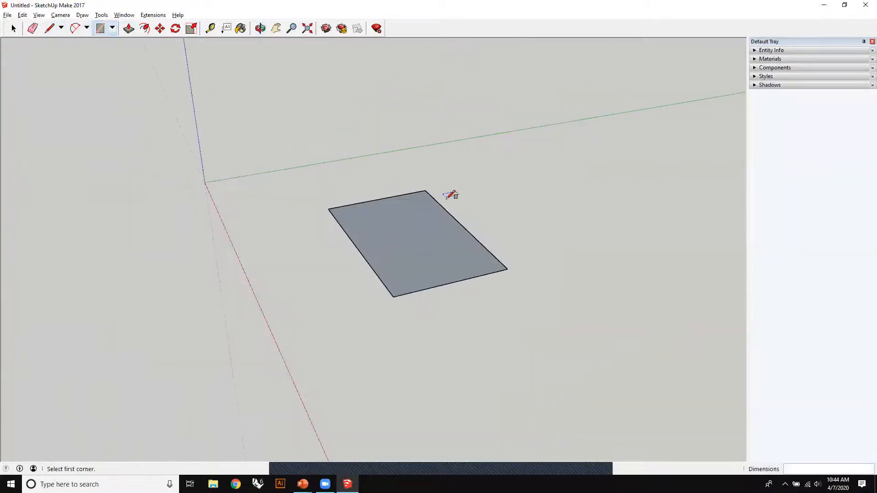
{"action": "middle_click_drag", "start_coordinate": [487, 207], "coordinate": [538, 227], "text": "shift"}
{"action": "middle_click_drag", "start_coordinate": [415, 180], "coordinate": [450, 203]}
{"action": "left_click", "coordinate": [48, 28]}
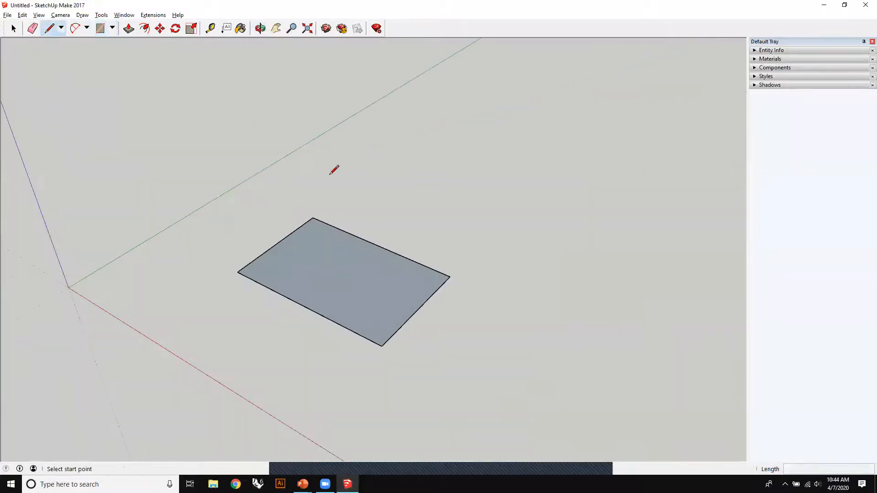
{"action": "left_click", "coordinate": [337, 199]}
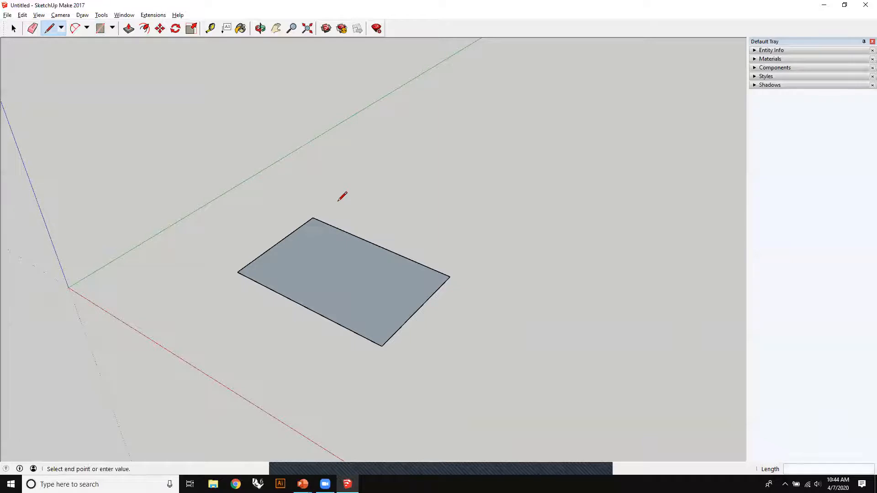
{"action": "left_click", "coordinate": [395, 159]}
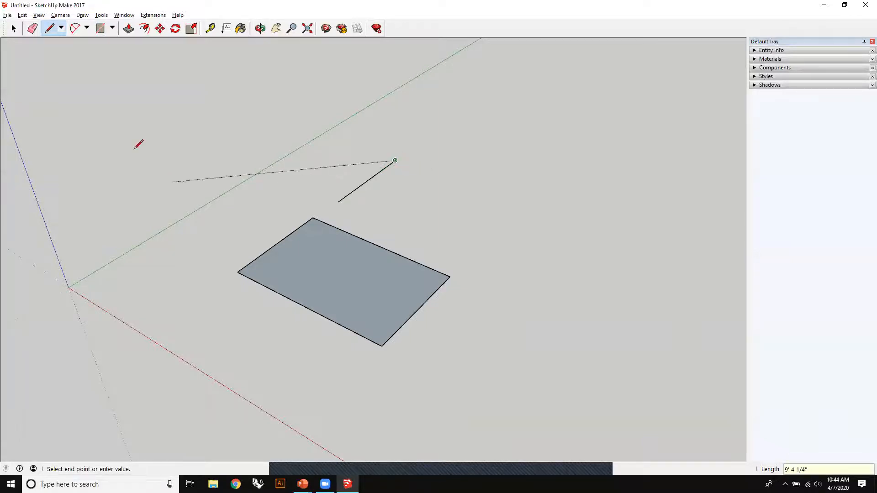
- Place a Tape Measure guide parallel to the separate line, 6' away in line with the rectangle's far corner
{"action": "left_click", "coordinate": [210, 29]}
{"action": "left_click", "coordinate": [369, 180]}
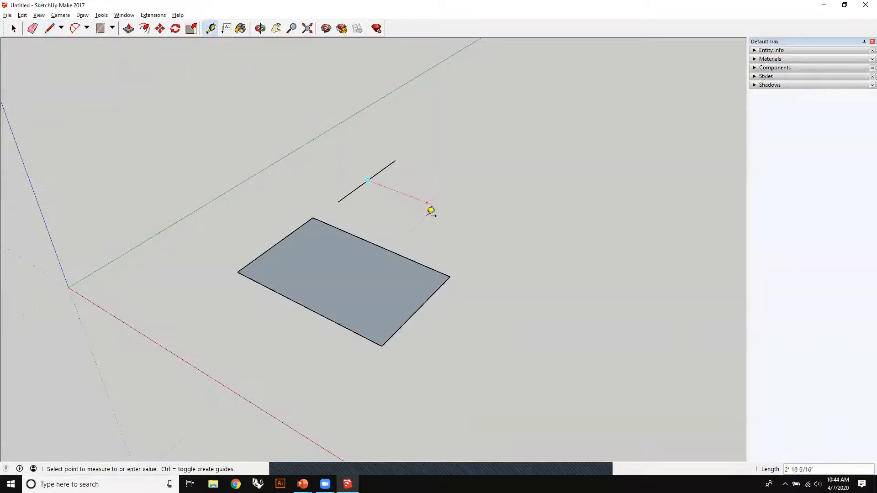
{"action": "left_click", "coordinate": [450, 277]}
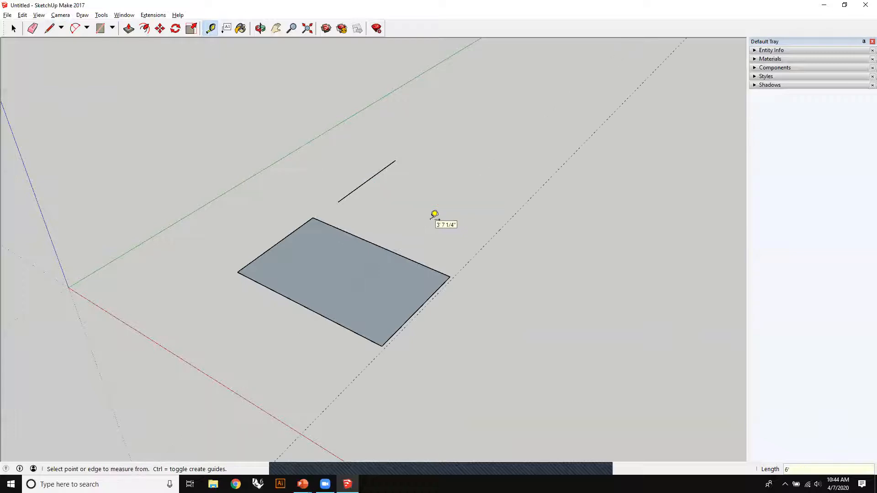
- Draw a second rectangle from the near end of the separate line out to the guide
{"action": "left_click", "coordinate": [100, 29]}
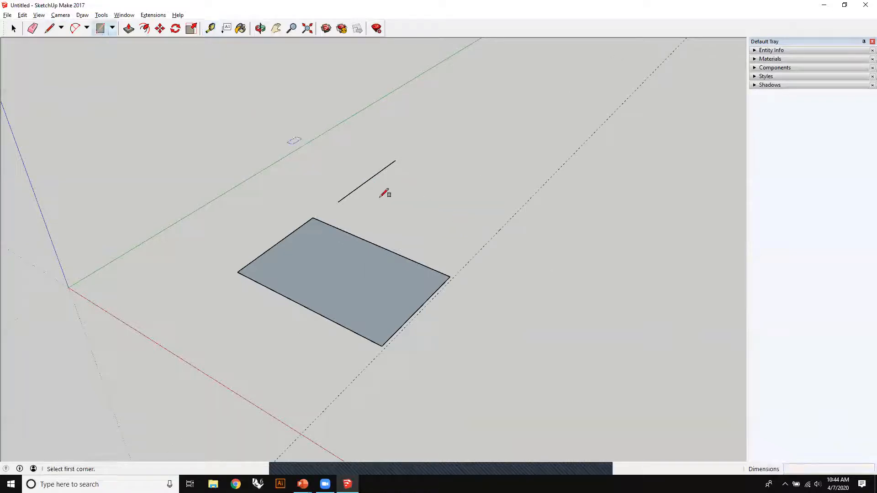
{"action": "left_click", "coordinate": [396, 160]}
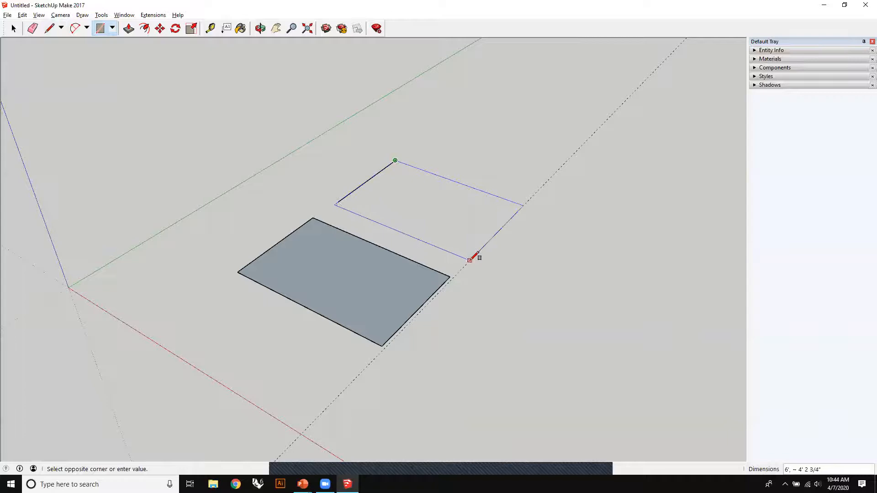
{"action": "key", "text": "Escape"}
{"action": "left_click", "coordinate": [338, 202]}
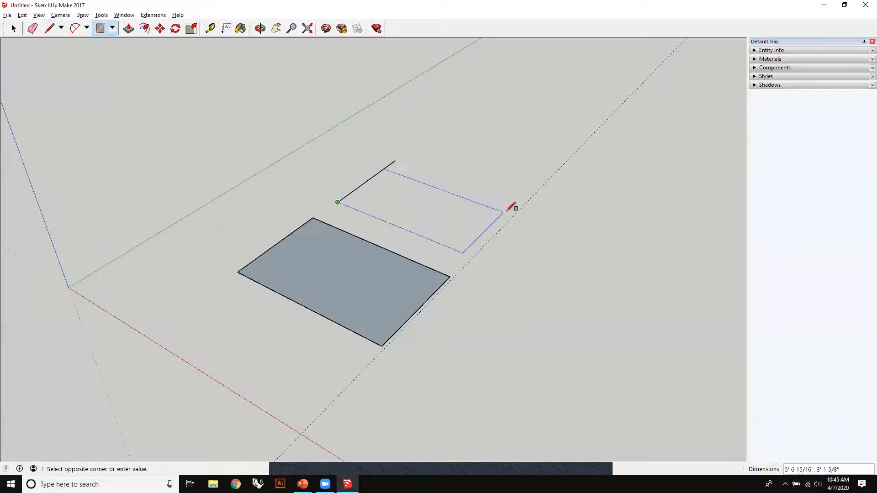
{"action": "left_click", "coordinate": [523, 205]}
- Erase the dashed guide and the second rectangle, leaving only the first rectangle
{"action": "mouse_move", "coordinate": [575, 243]}
{"action": "middle_mouse_down"}
{"action": "mouse_move", "coordinate": [464, 357]}
{"action": "mouse_move", "coordinate": [456, 337]}
{"action": "mouse_move", "coordinate": [547, 335]}
{"action": "mouse_move", "coordinate": [632, 251]}
{"action": "middle_mouse_up"}
{"action": "middle_click_drag", "start_coordinate": [461, 229], "coordinate": [568, 191]}
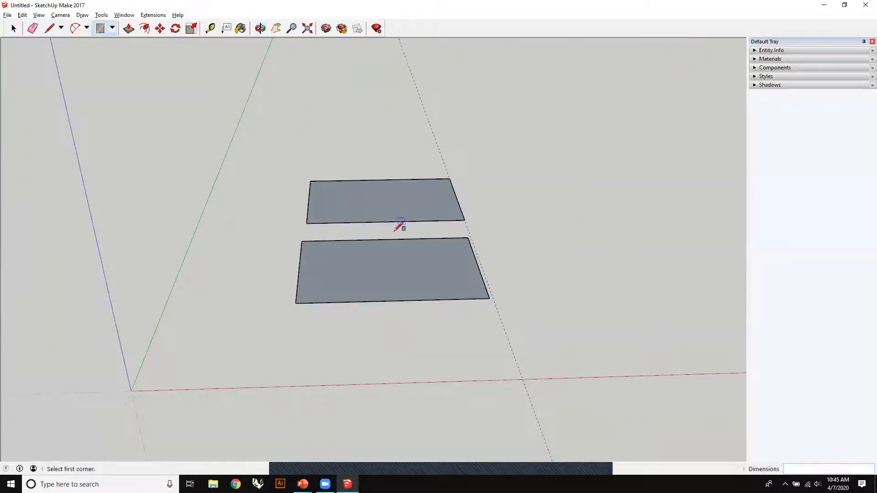
{"action": "middle_click_drag", "start_coordinate": [484, 256], "coordinate": [355, 232]}
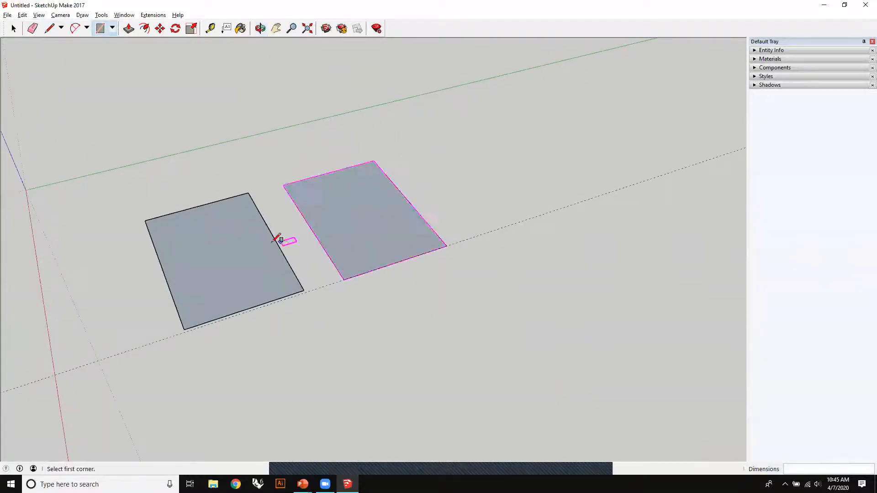
{"action": "middle_click_drag", "start_coordinate": [276, 239], "coordinate": [397, 249], "text": "shift"}
{"action": "scroll", "coordinate": [397, 249], "scroll_direction": "up", "scroll_amount": 2}
{"action": "scroll", "coordinate": [401, 245], "scroll_direction": "up", "scroll_amount": 1}
{"action": "left_click", "coordinate": [32, 28]}
{"action": "left_click_drag", "start_coordinate": [508, 291], "coordinate": [533, 302]}
{"action": "mouse_move", "coordinate": [404, 201]}
{"action": "middle_mouse_down", "text": "shift"}
{"action": "mouse_move", "coordinate": [466, 180]}
{"action": "mouse_move", "coordinate": [245, 163]}
{"action": "middle_mouse_up", "text": "shift"}
- Push/Pull the remaining rectangle up 10' into a tall box
{"action": "scroll", "coordinate": [459, 174], "scroll_direction": "down", "scroll_amount": 3}
{"action": "middle_click_drag", "start_coordinate": [304, 254], "coordinate": [347, 215]}
{"action": "left_click", "coordinate": [129, 28]}
{"action": "left_click_drag", "start_coordinate": [334, 274], "coordinate": [352, 232]}
{"action": "type", "text": "10'"}
{"action": "key", "text": "Return"}
- Place two vertical guides on the box's front face, each 1' inward from a side edge
{"action": "middle_click_drag", "start_coordinate": [344, 243], "coordinate": [166, 169]}
{"action": "key", "text": "p"}
{"action": "scroll", "coordinate": [314, 177], "scroll_direction": "up", "scroll_amount": 3}
{"action": "key", "text": "t"}
{"action": "left_click", "coordinate": [270, 128]}
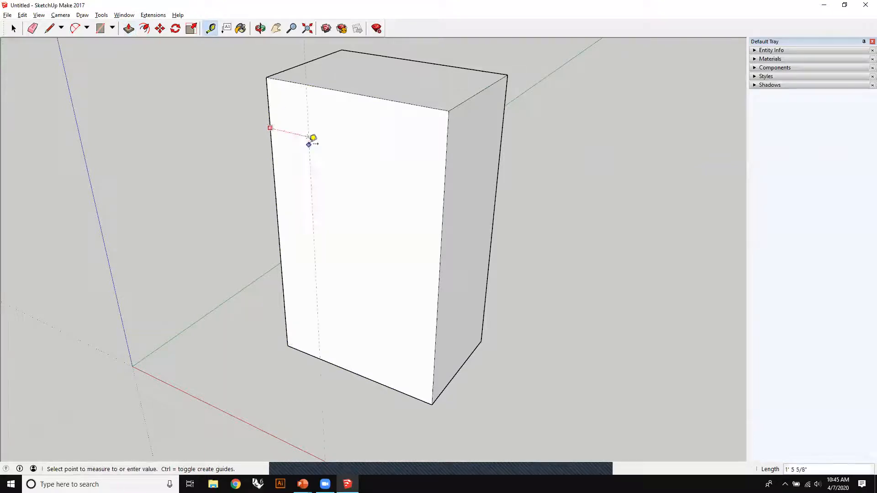
{"action": "left_click", "coordinate": [313, 138]}
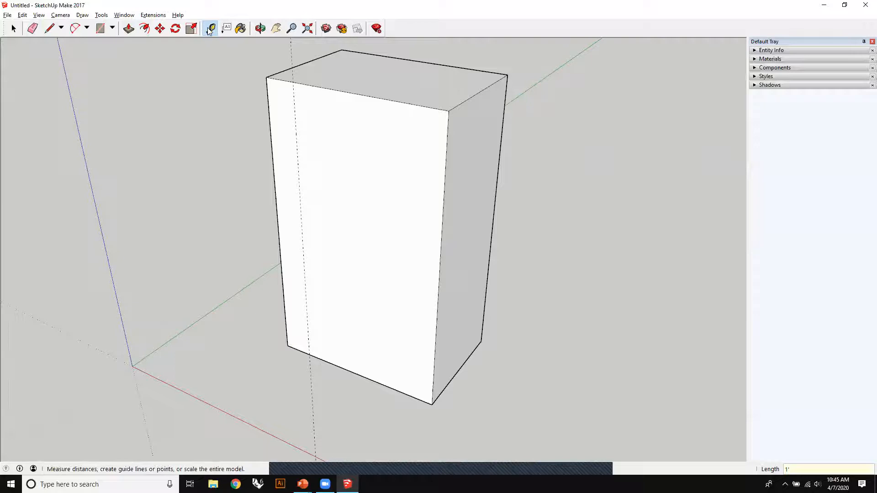
{"action": "left_click", "coordinate": [445, 181]}
{"action": "type", "text": "1'"}
{"action": "key", "text": "Return"}
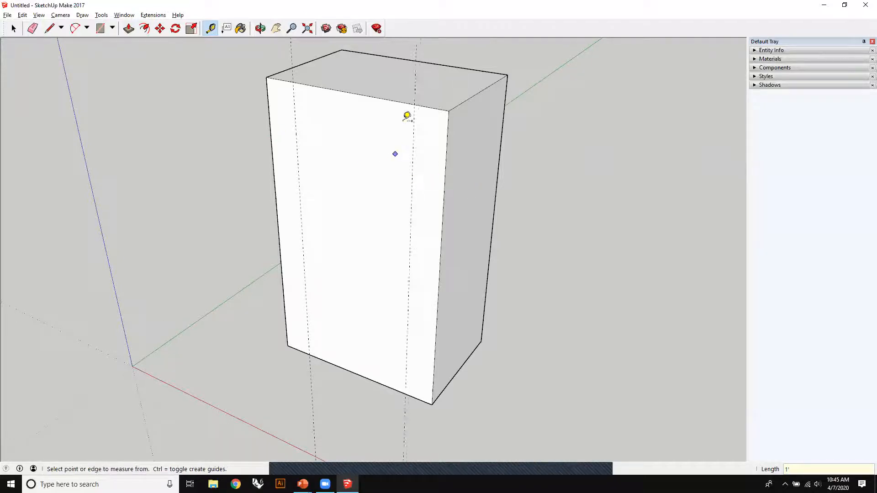
- Place two horizontal guides on the front face, one inward from the top edge and one from the bottom edge
{"action": "left_click", "coordinate": [402, 101]}
{"action": "left_click", "coordinate": [393, 130]}
{"action": "left_click", "coordinate": [377, 369]}
{"action": "left_click", "coordinate": [384, 349]}
- Draw a rectangle on the front face between opposite intersections of the four guides
{"action": "left_click", "coordinate": [101, 28]}
{"action": "left_click", "coordinate": [308, 330]}
{"action": "key", "text": "Escape"}
{"action": "left_click", "coordinate": [308, 333]}
{"action": "left_click", "coordinate": [414, 139]}
- Push/Pull the guide-framed rectangle 6" into the box to form a recess
{"action": "middle_click_drag", "start_coordinate": [239, 270], "coordinate": [563, 247]}
{"action": "left_click", "coordinate": [129, 28]}
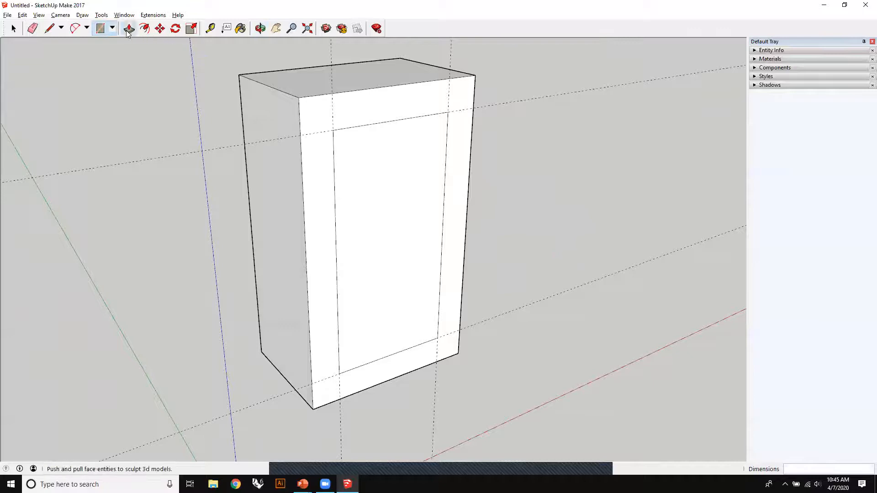
{"action": "left_click", "coordinate": [416, 251]}
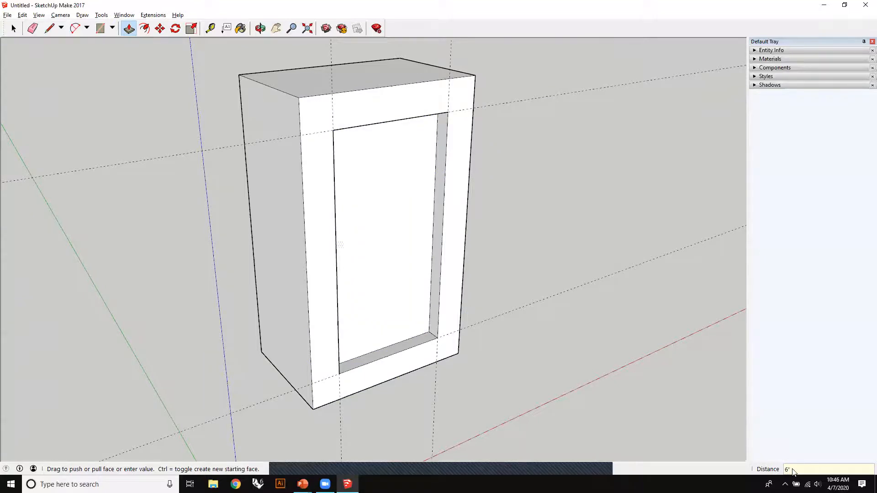
- Place a horizontal guide 3" above the top edge of the recess on the front face
{"action": "middle_click_drag", "start_coordinate": [489, 259], "coordinate": [389, 111]}
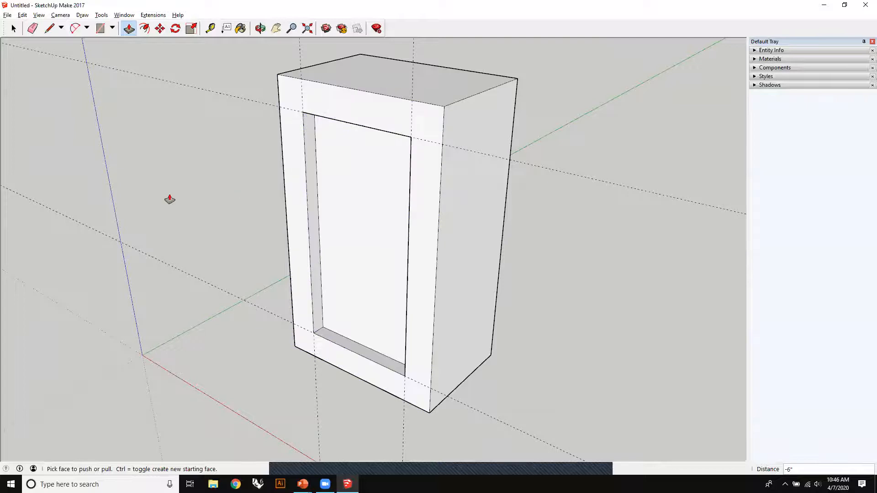
{"action": "scroll", "coordinate": [290, 111], "scroll_direction": "up", "scroll_amount": 3}
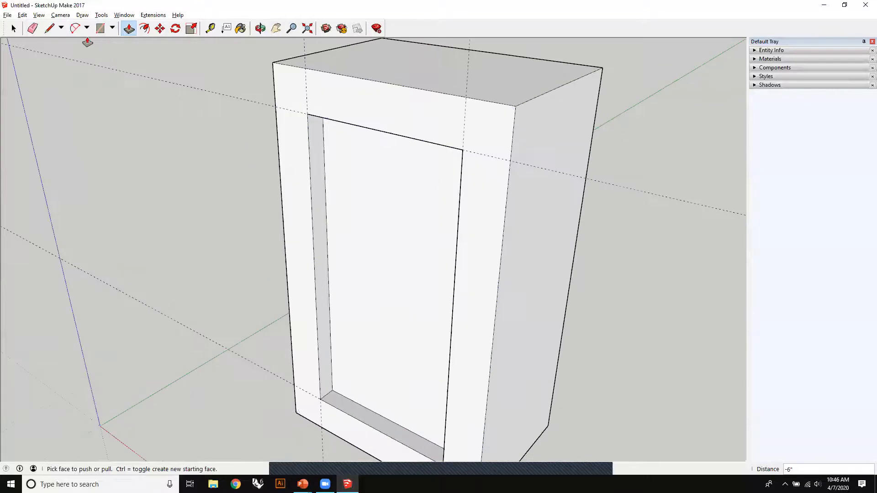
{"action": "left_click", "coordinate": [210, 28]}
{"action": "left_click", "coordinate": [399, 133]}
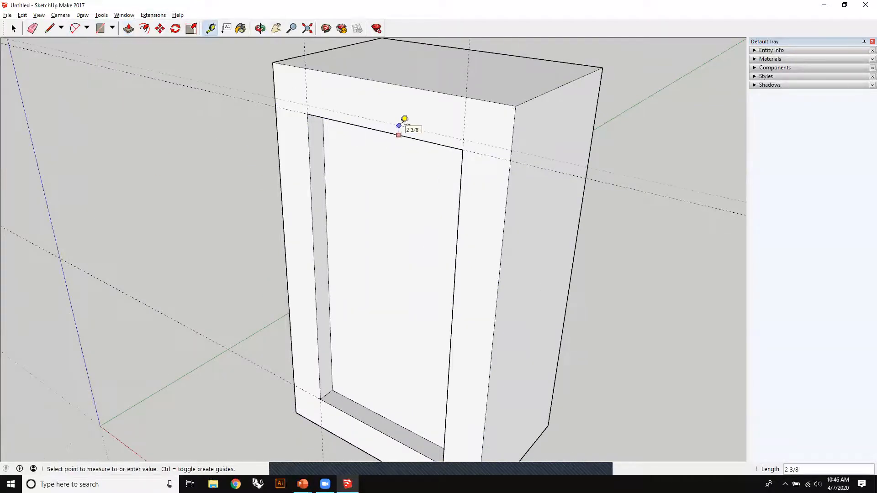
{"action": "type", "text": "3\""}
{"action": "key", "text": "Return"}
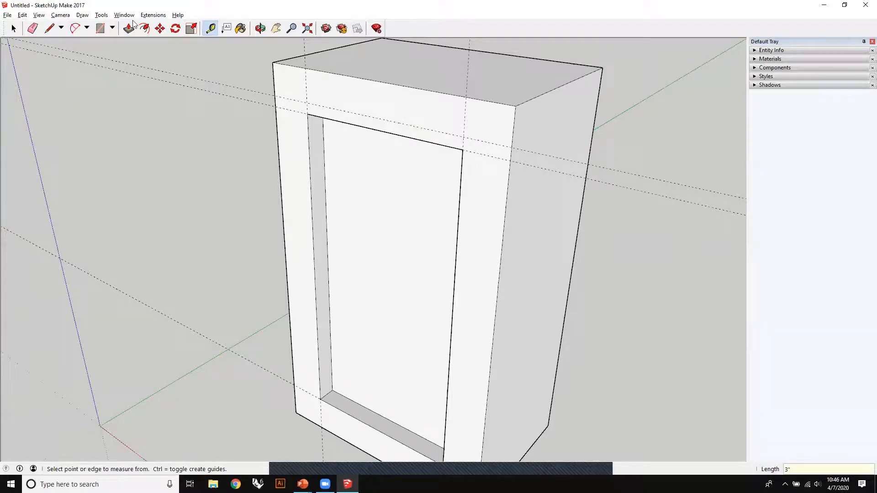
- Draw a thin rectangle between the 3" guide and the recess's top edge, spanning the recess width
{"action": "left_click", "coordinate": [100, 28]}
{"action": "left_click", "coordinate": [308, 107]}
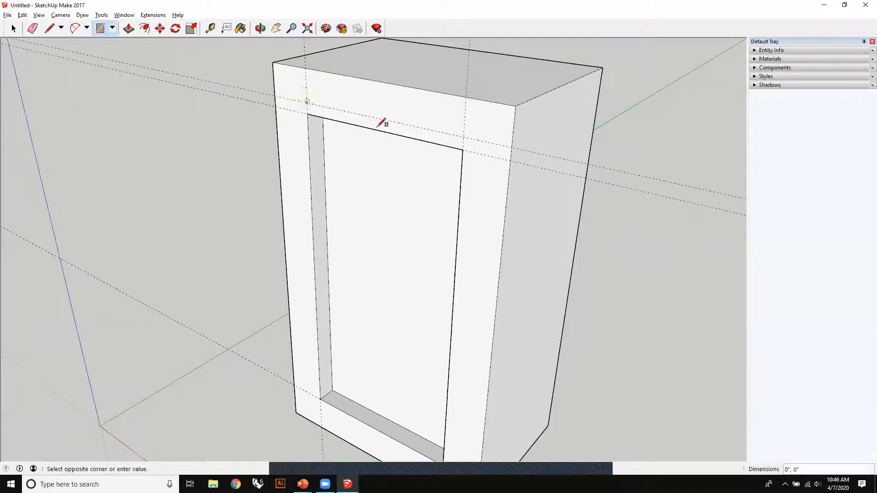
{"action": "left_click", "coordinate": [462, 149]}
- Push/Pull the thin rectangle above the recess 3' outward from the front face to form an overhang
{"action": "key", "text": "p"}
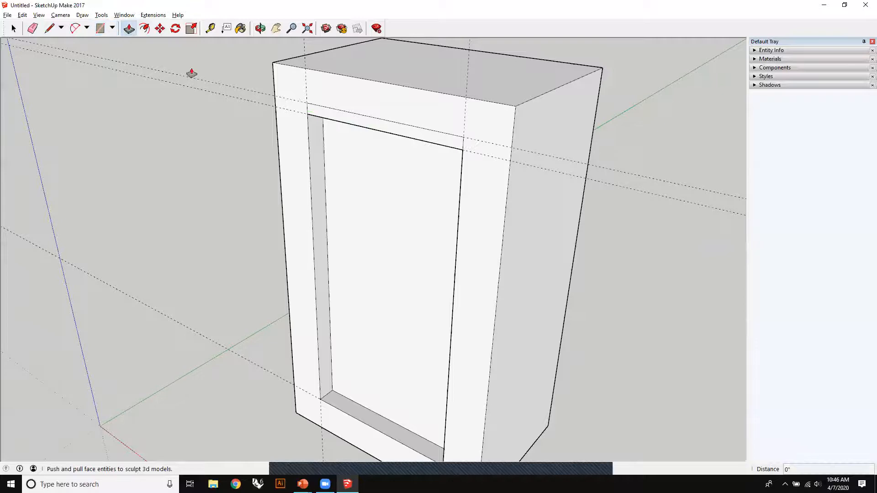
{"action": "left_click_drag", "start_coordinate": [364, 127], "coordinate": [259, 161]}
{"action": "left_click", "coordinate": [259, 161]}
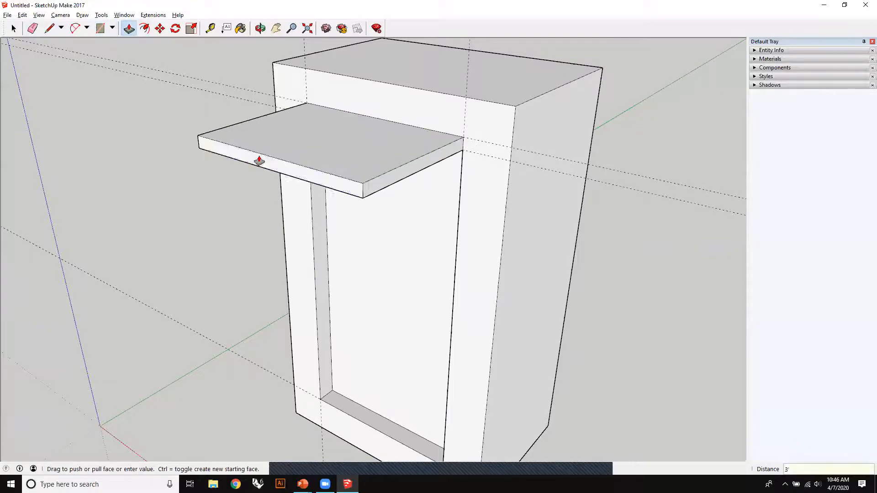
- Attach a leader text label reading "Overhang A" to the overhang's outer front corner
{"action": "middle_click_drag", "start_coordinate": [361, 280], "coordinate": [469, 281]}
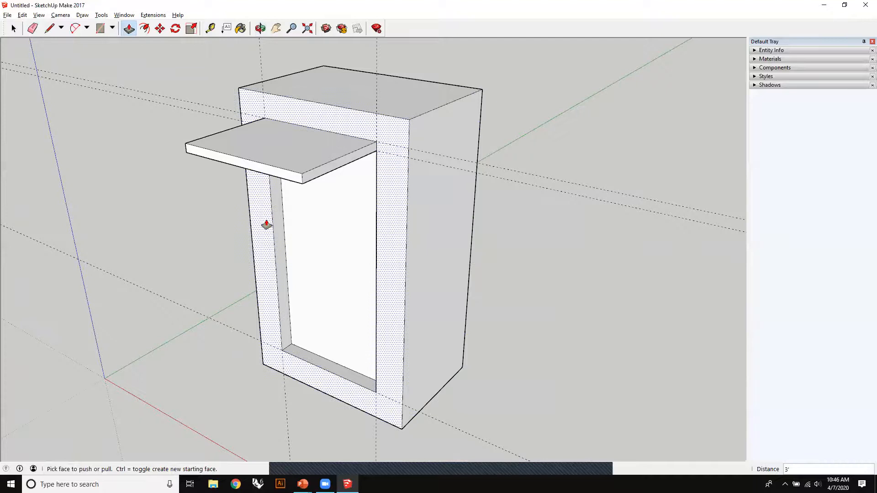
{"action": "middle_click_drag", "start_coordinate": [225, 248], "coordinate": [245, 239]}
{"action": "middle_click_drag", "start_coordinate": [373, 264], "coordinate": [314, 256]}
{"action": "middle_click_drag", "start_coordinate": [404, 197], "coordinate": [389, 243]}
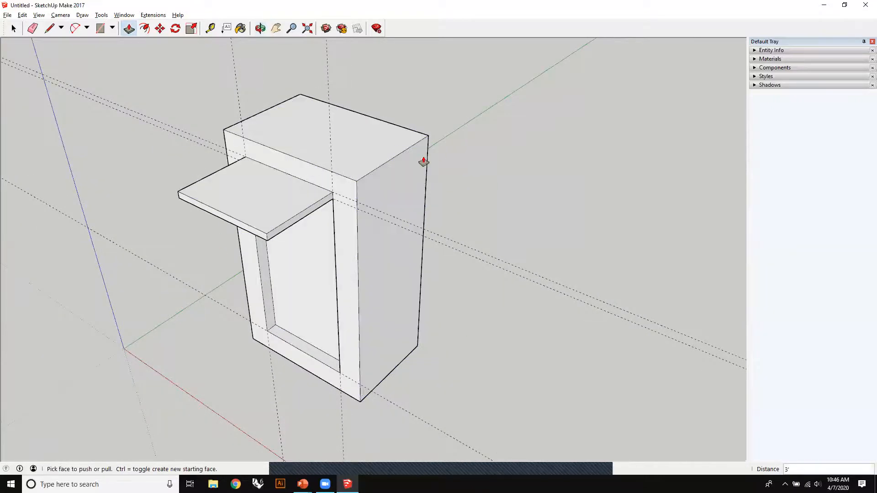
{"action": "left_click", "coordinate": [227, 28]}
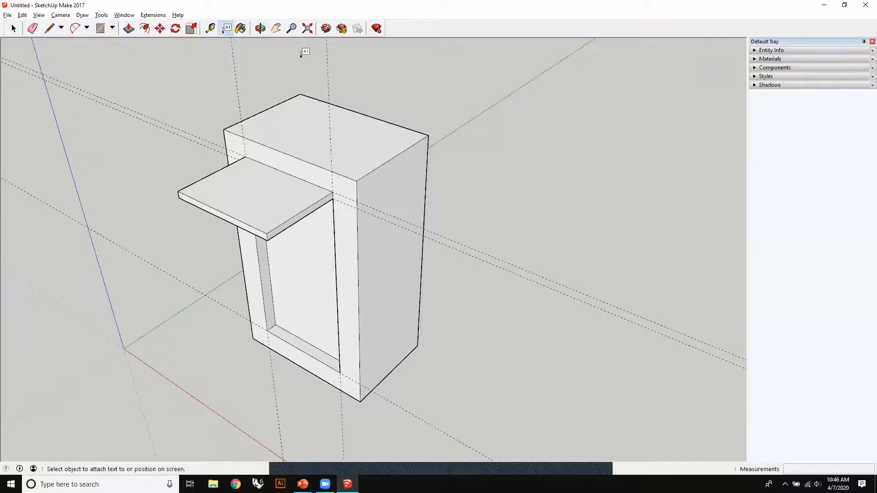
{"action": "left_click", "coordinate": [266, 234]}
{"action": "left_click", "coordinate": [291, 194]}
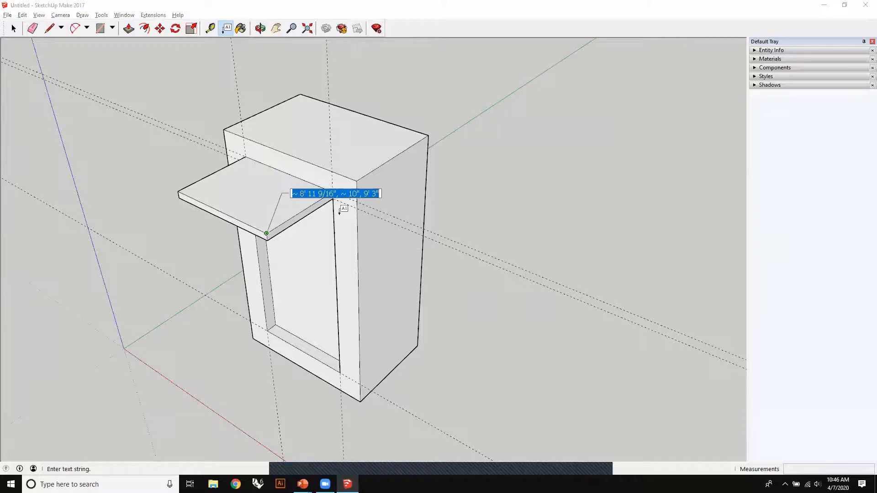
{"action": "type", "text": "Overhang A"}
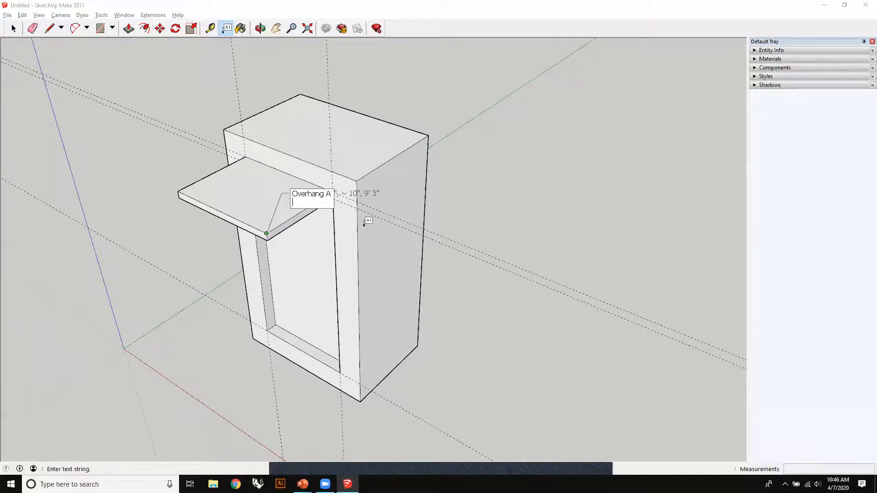
{"action": "left_click", "coordinate": [14, 29]}
- Open the "Overhang A" label for editing, leave its text as is, and delete the label
{"action": "middle_click_drag", "start_coordinate": [141, 116], "coordinate": [182, 242]}
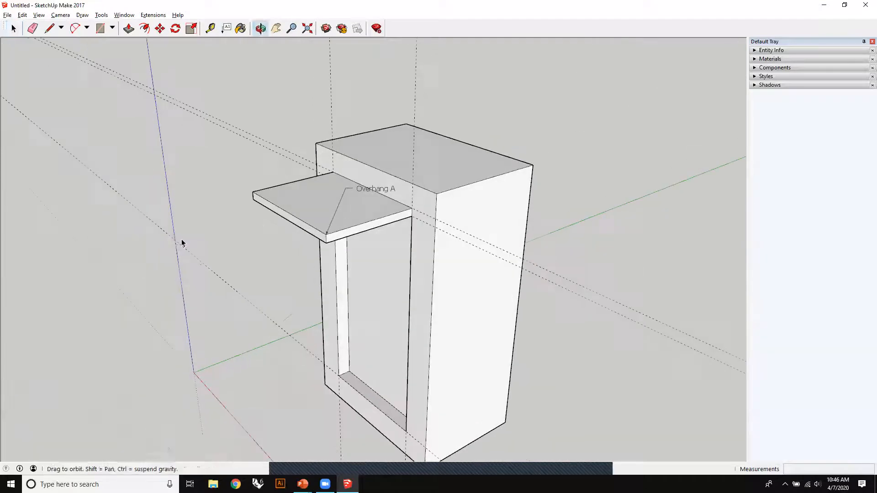
{"action": "double_click", "coordinate": [372, 190]}
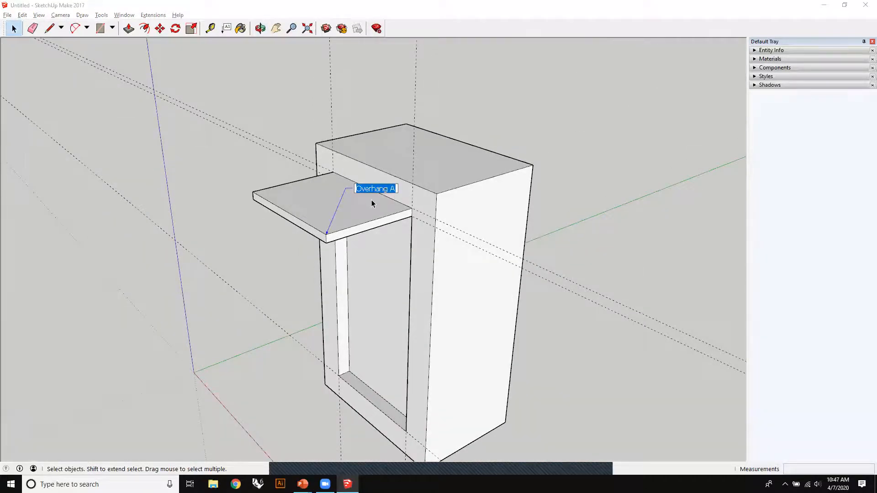
{"action": "left_click", "coordinate": [372, 200]}
{"action": "left_click", "coordinate": [366, 193]}
{"action": "key", "text": "Delete"}
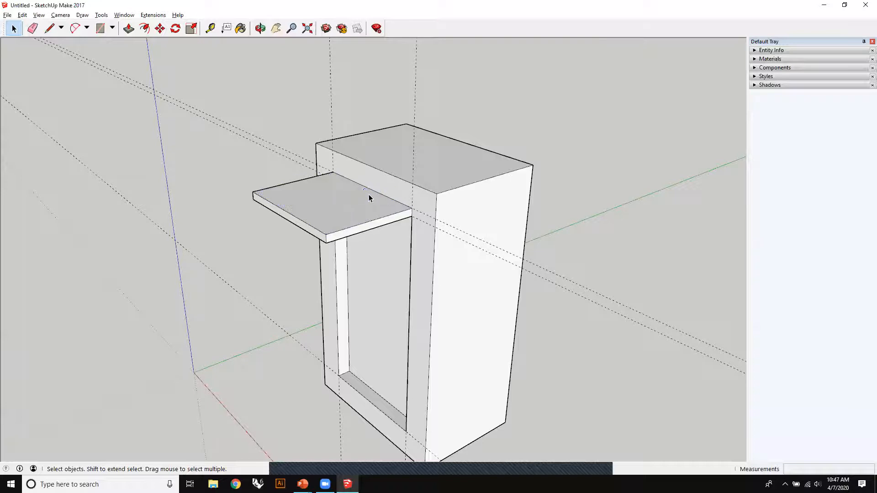
- Browse the Colors, Patterns, Water and Window Coverings material collections for the Paint Bucket
{"action": "middle_click_drag", "start_coordinate": [398, 208], "coordinate": [321, 121]}
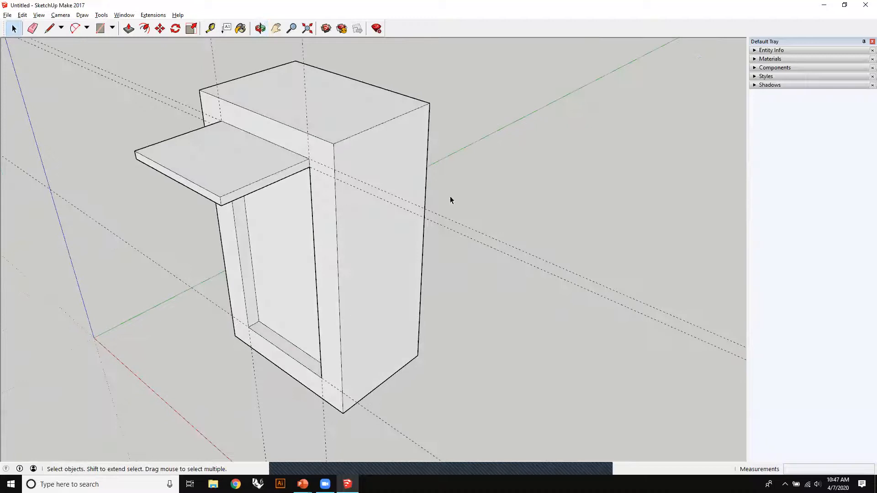
{"action": "left_click", "coordinate": [241, 29]}
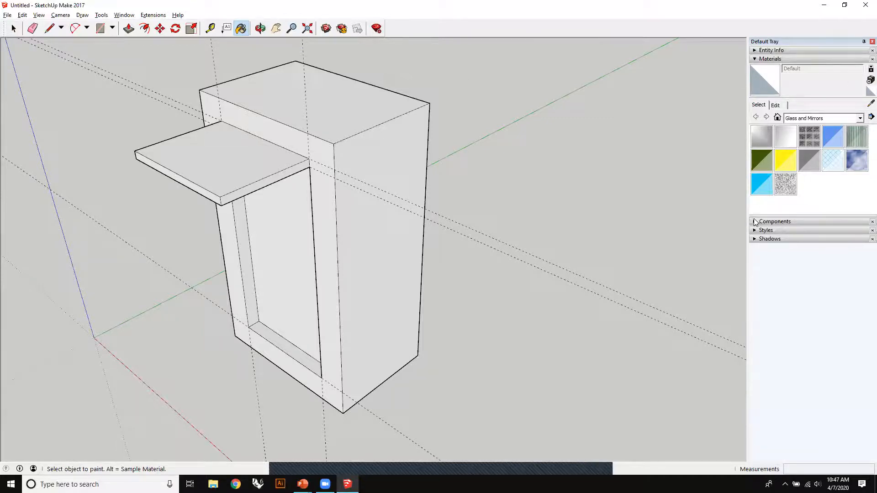
{"action": "left_click", "coordinate": [860, 118]}
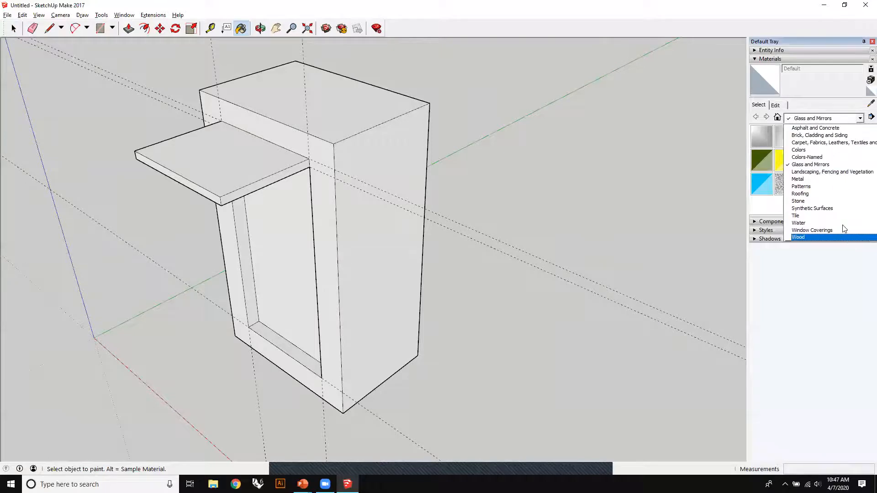
{"action": "left_click", "coordinate": [812, 150]}
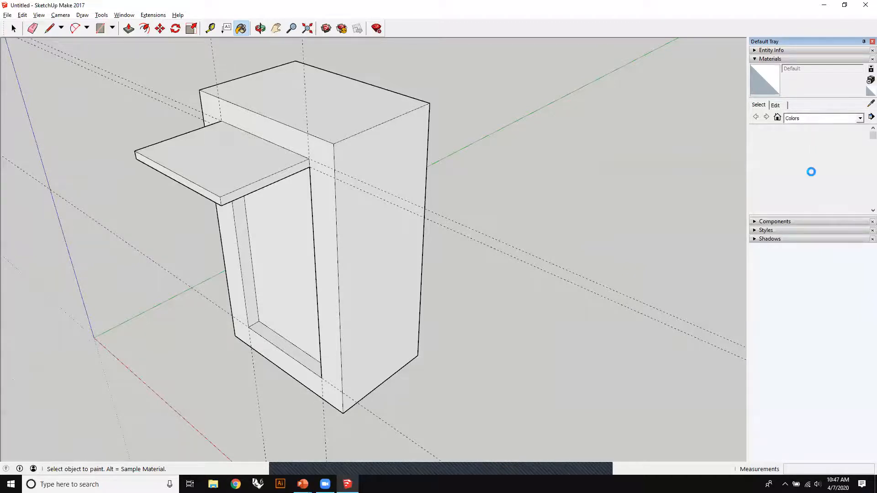
{"action": "scroll", "coordinate": [809, 167], "scroll_direction": "down", "scroll_amount": 3}
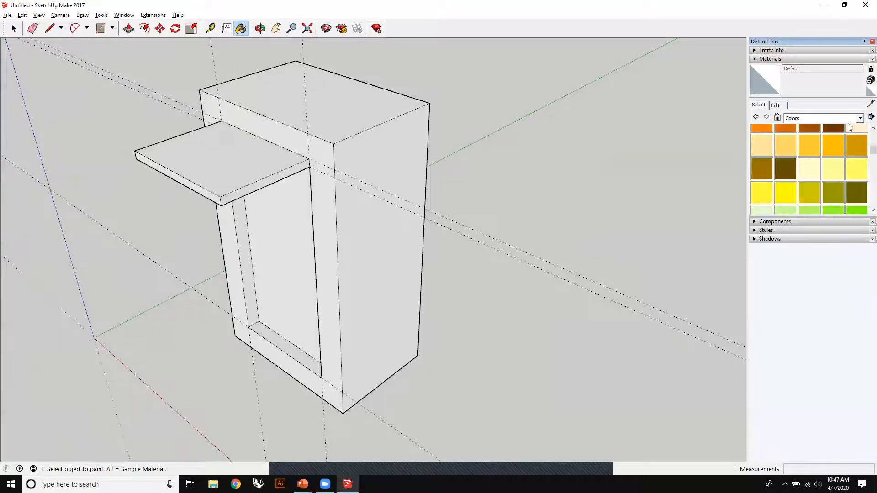
{"action": "left_click", "coordinate": [860, 118]}
{"action": "left_click", "coordinate": [821, 186]}
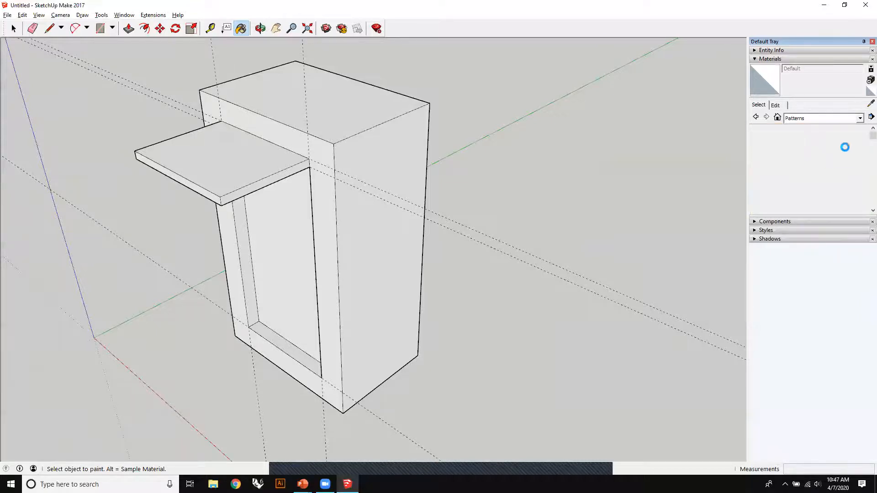
{"action": "left_click", "coordinate": [860, 118]}
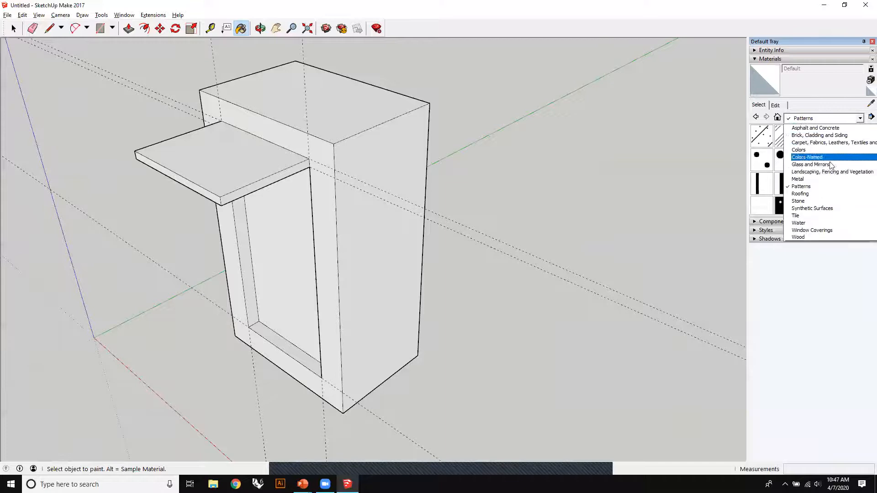
{"action": "left_click", "coordinate": [824, 222]}
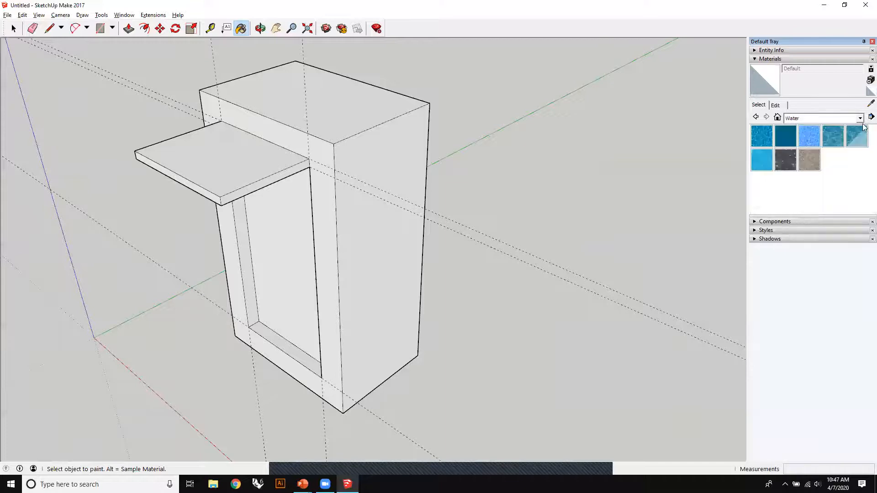
{"action": "left_click", "coordinate": [861, 119]}
{"action": "left_click", "coordinate": [831, 230]}
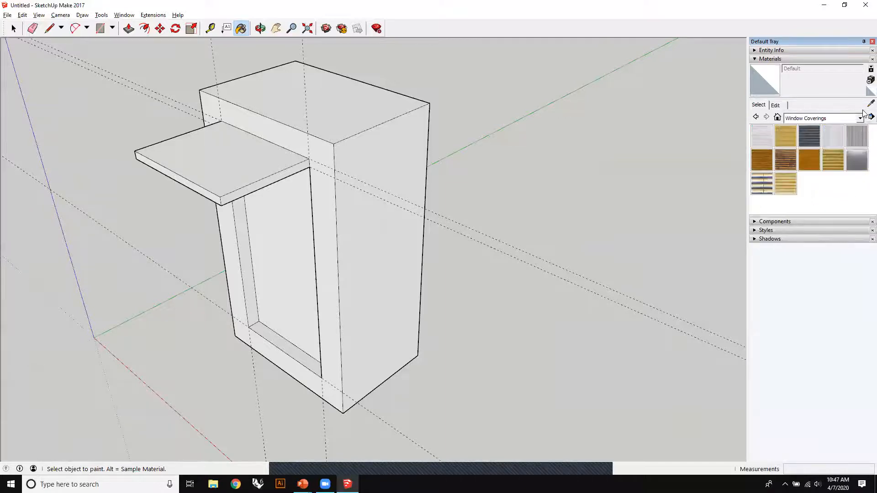
- Paint the box's outer front and side faces with Wood Bamboo from the Wood material collection
{"action": "left_click", "coordinate": [860, 119]}
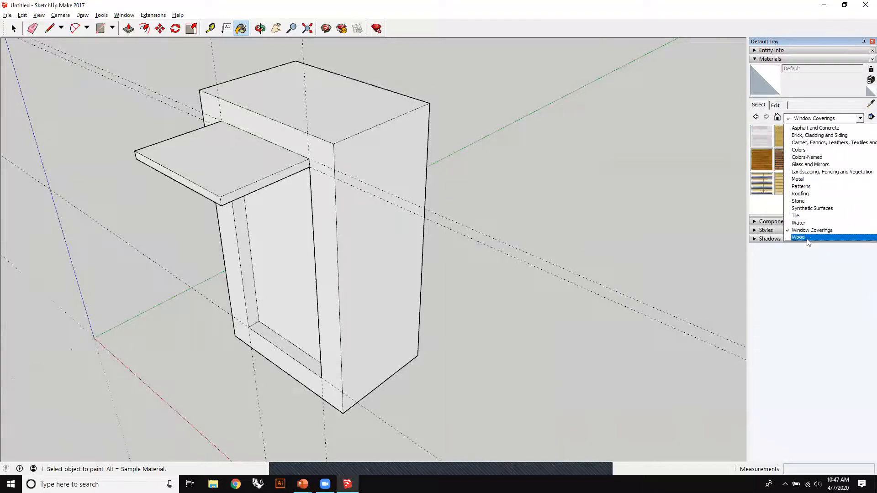
{"action": "left_click", "coordinate": [803, 238]}
{"action": "left_click", "coordinate": [771, 142]}
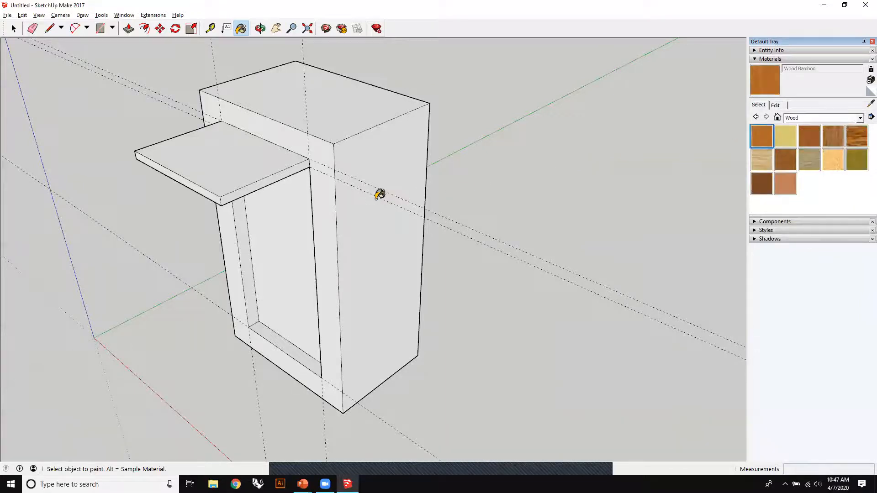
{"action": "left_click", "coordinate": [388, 145]}
{"action": "left_click", "coordinate": [327, 156]}
{"action": "mouse_move", "coordinate": [284, 196]}
{"action": "middle_mouse_down"}
{"action": "mouse_move", "coordinate": [567, 183]}
{"action": "mouse_move", "coordinate": [260, 188]}
{"action": "middle_mouse_up"}
{"action": "left_click", "coordinate": [260, 187]}
{"action": "mouse_move", "coordinate": [184, 195]}
{"action": "middle_mouse_down"}
{"action": "mouse_move", "coordinate": [149, 204]}
{"action": "mouse_move", "coordinate": [452, 196]}
{"action": "middle_mouse_up"}
{"action": "left_click", "coordinate": [370, 189]}
{"action": "middle_click_drag", "start_coordinate": [370, 190], "coordinate": [182, 192]}
{"action": "mouse_move", "coordinate": [494, 196]}
{"action": "middle_mouse_down"}
{"action": "mouse_move", "coordinate": [294, 198]}
{"action": "mouse_move", "coordinate": [453, 271]}
{"action": "mouse_move", "coordinate": [431, 232]}
{"action": "mouse_move", "coordinate": [358, 160]}
{"action": "middle_mouse_up"}
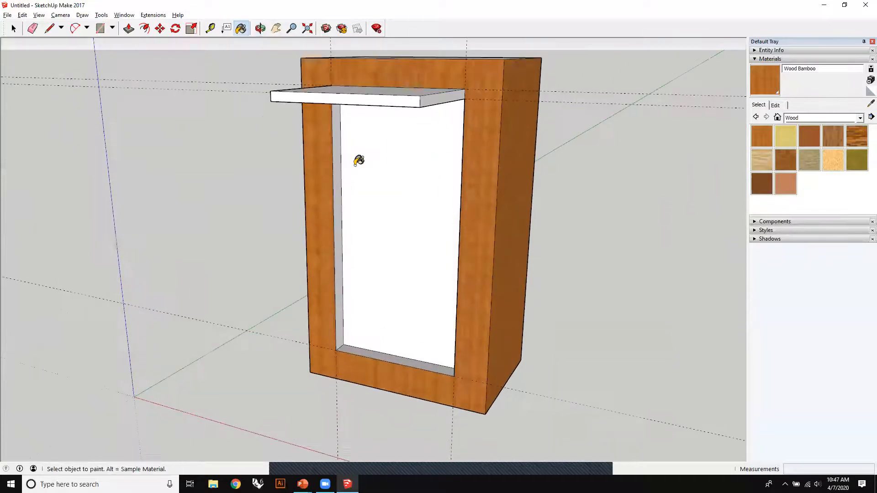
- Paint the inner side and bottom faces of the recess with Wood Bamboo
{"action": "left_click", "coordinate": [332, 292]}
{"action": "middle_click_drag", "start_coordinate": [332, 290], "coordinate": [525, 106]}
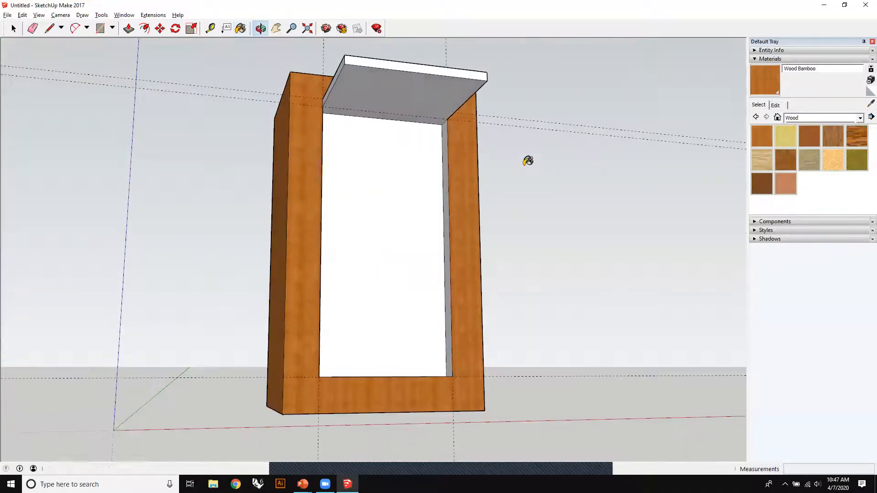
{"action": "left_click", "coordinate": [445, 132]}
{"action": "mouse_move", "coordinate": [429, 179]}
{"action": "middle_mouse_down"}
{"action": "mouse_move", "coordinate": [393, 325]}
{"action": "mouse_move", "coordinate": [417, 349]}
{"action": "mouse_move", "coordinate": [476, 272]}
{"action": "mouse_move", "coordinate": [571, 219]}
{"action": "middle_mouse_up"}
{"action": "left_click", "coordinate": [399, 366]}
- Paint the overhang's faces and the top of the box with Aluminum from the Metal material collection
{"action": "left_click", "coordinate": [859, 117]}
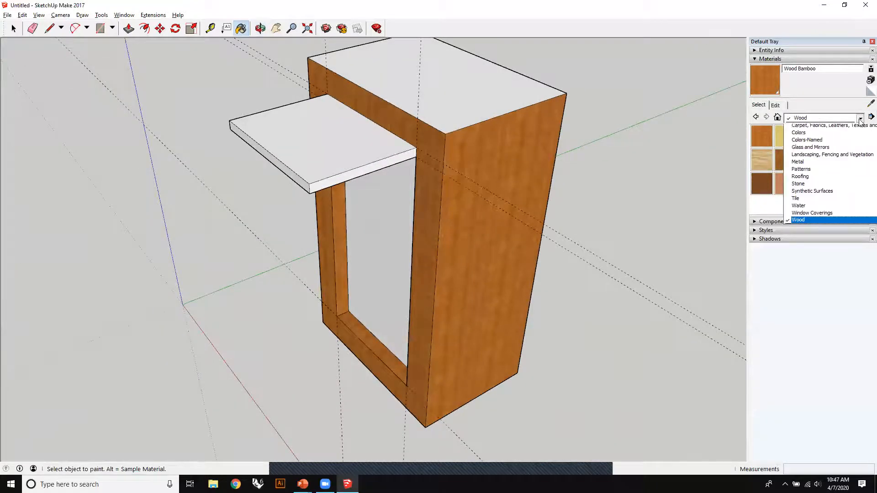
{"action": "left_click", "coordinate": [825, 183]}
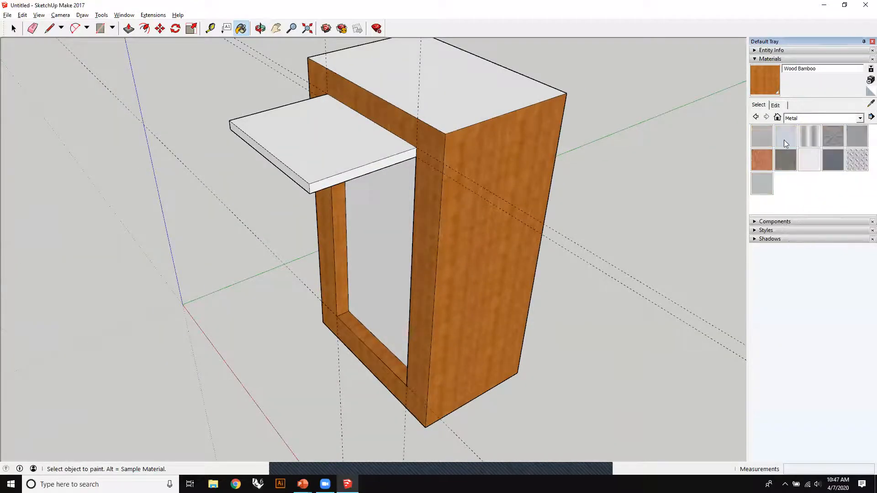
{"action": "left_click", "coordinate": [767, 141]}
{"action": "left_click", "coordinate": [374, 154]}
{"action": "left_click", "coordinate": [320, 185]}
{"action": "left_click", "coordinate": [269, 157]}
{"action": "middle_click_drag", "start_coordinate": [219, 154], "coordinate": [501, 94]}
{"action": "left_click", "coordinate": [446, 111]}
{"action": "mouse_move", "coordinate": [446, 111]}
{"action": "middle_mouse_down"}
{"action": "mouse_move", "coordinate": [303, 228]}
{"action": "mouse_move", "coordinate": [401, 200]}
{"action": "mouse_move", "coordinate": [432, 81]}
{"action": "mouse_move", "coordinate": [383, 227]}
{"action": "mouse_move", "coordinate": [364, 204]}
{"action": "middle_mouse_up"}
{"action": "left_click", "coordinate": [433, 81]}
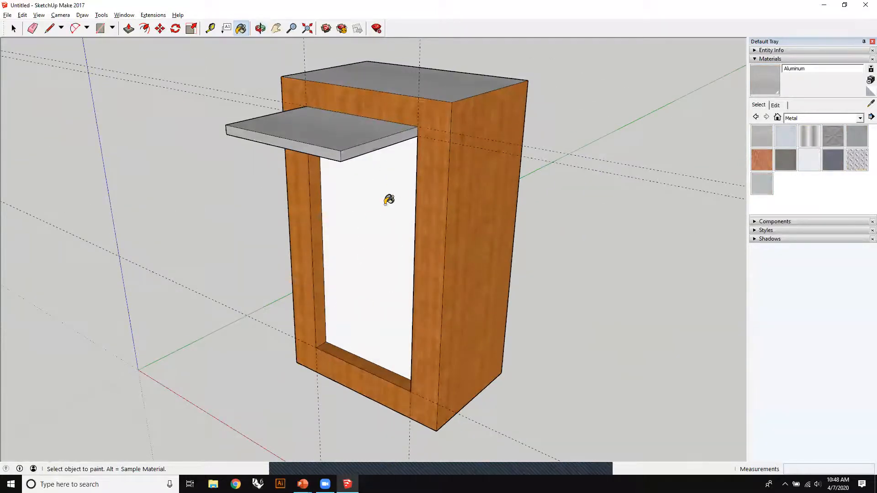
- Switch to the Glass and Mirrors material collection and look through its mirror and translucent glass swatches
{"action": "left_click", "coordinate": [859, 119]}
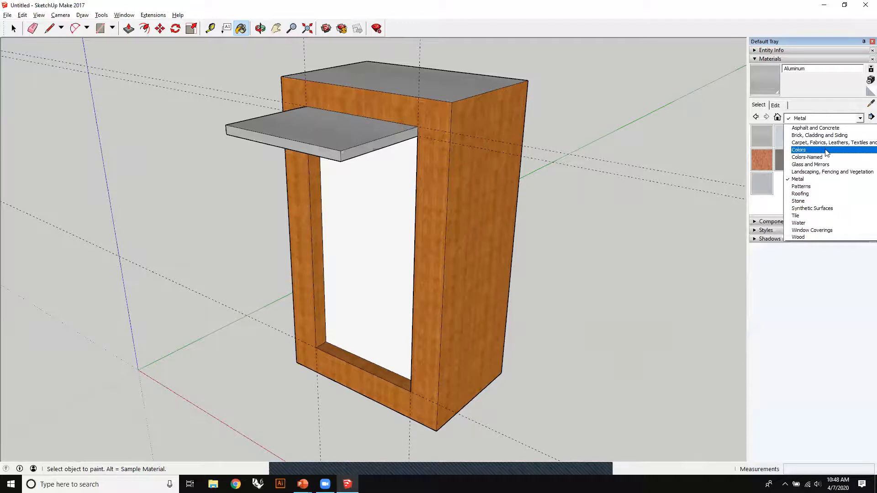
{"action": "left_click", "coordinate": [831, 165]}
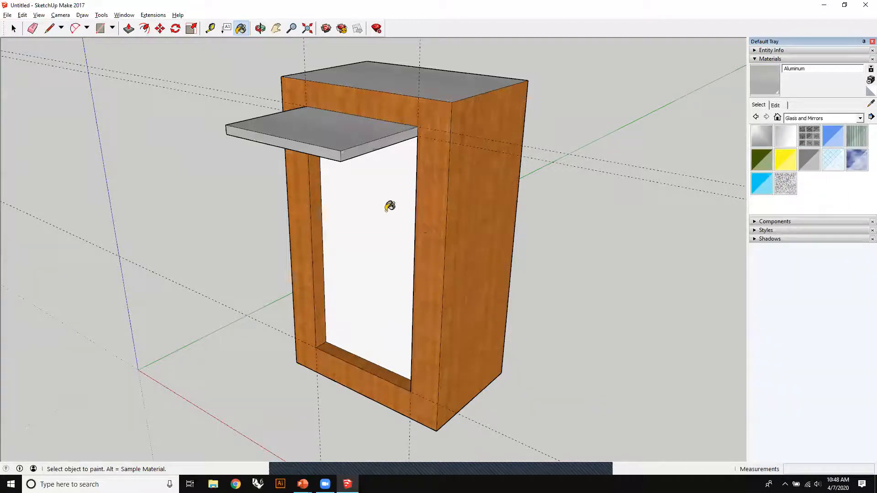
{"action": "left_click", "coordinate": [785, 142]}
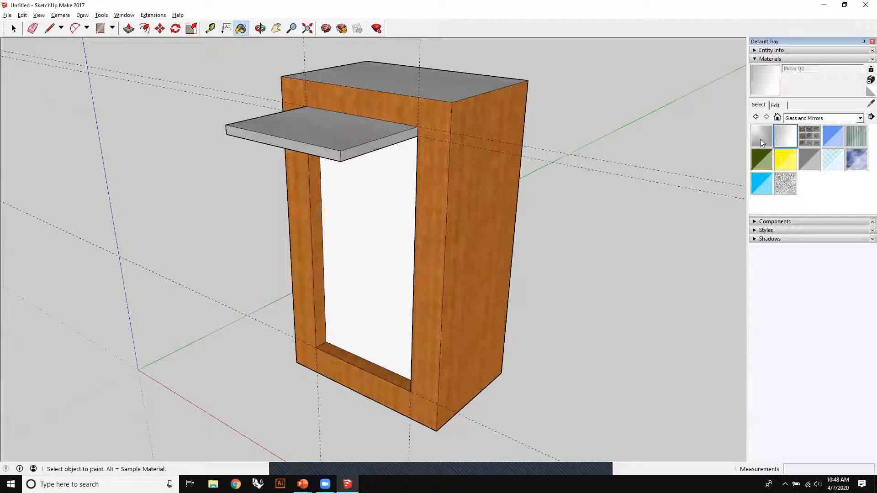
{"action": "left_click", "coordinate": [834, 134]}
{"action": "left_click", "coordinate": [807, 161]}
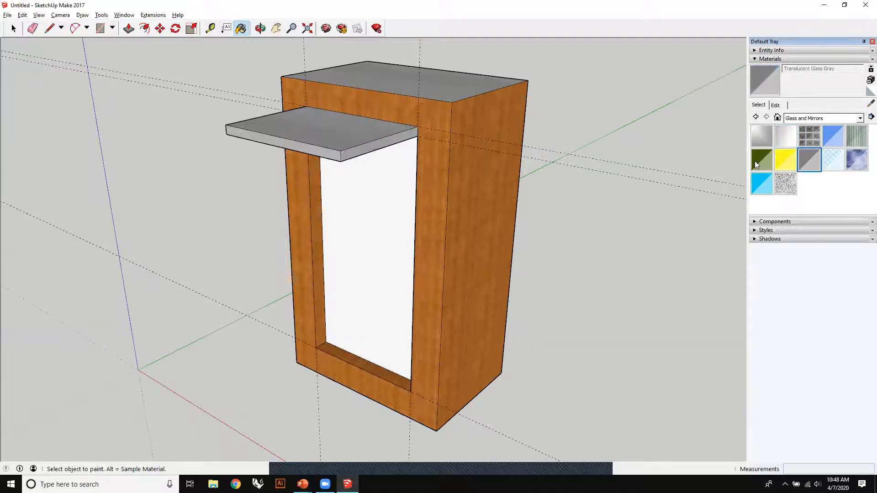
- Try Translucent Glass Dark Green, Blue, Tinted and Gray in turn on the back face of the recess
{"action": "left_click", "coordinate": [759, 167]}
{"action": "left_click", "coordinate": [372, 223]}
{"action": "mouse_move", "coordinate": [372, 223]}
{"action": "middle_mouse_down"}
{"action": "mouse_move", "coordinate": [367, 290]}
{"action": "mouse_move", "coordinate": [438, 256]}
{"action": "mouse_move", "coordinate": [242, 317]}
{"action": "mouse_move", "coordinate": [280, 338]}
{"action": "middle_mouse_up"}
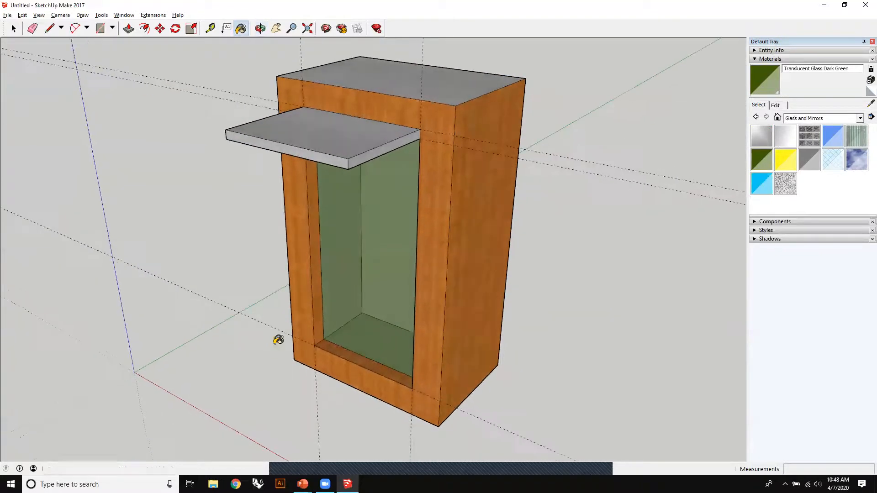
{"action": "left_click", "coordinate": [762, 183]}
{"action": "left_click", "coordinate": [400, 253]}
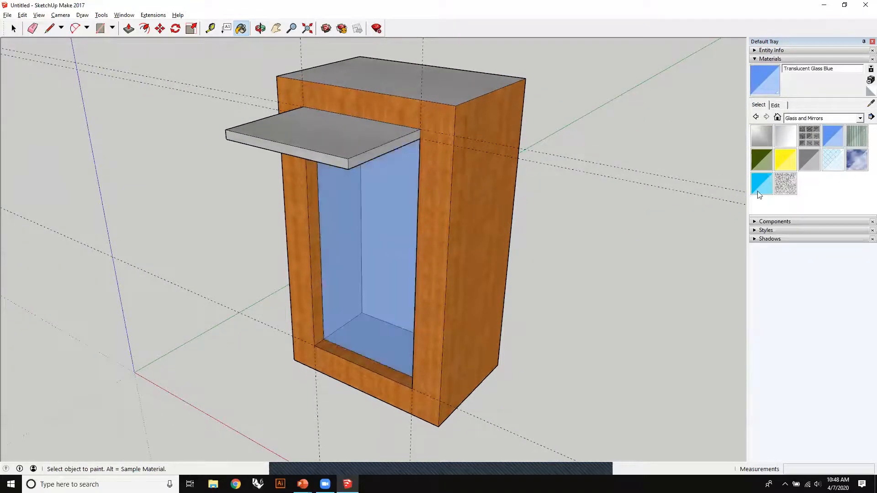
{"action": "left_click", "coordinate": [404, 287]}
{"action": "middle_click_drag", "start_coordinate": [404, 287], "coordinate": [457, 238]}
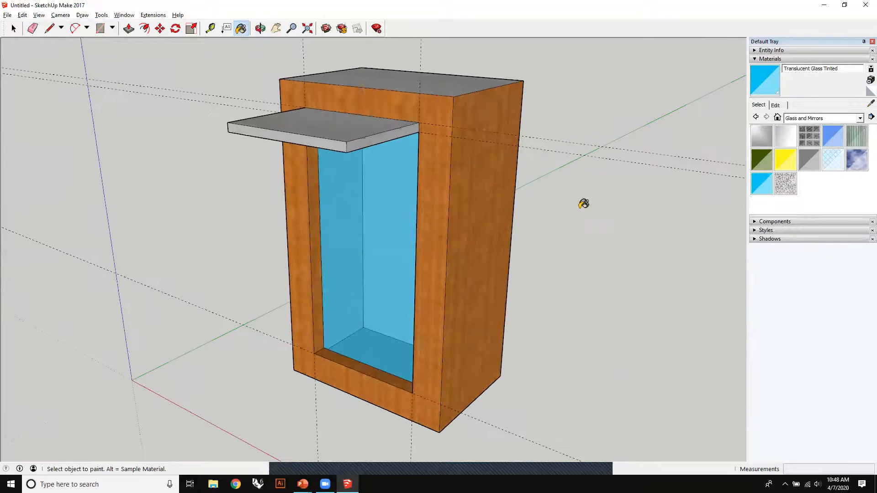
{"action": "left_click", "coordinate": [809, 160]}
{"action": "left_click", "coordinate": [410, 238]}
{"action": "middle_click_drag", "start_coordinate": [546, 254], "coordinate": [505, 309]}
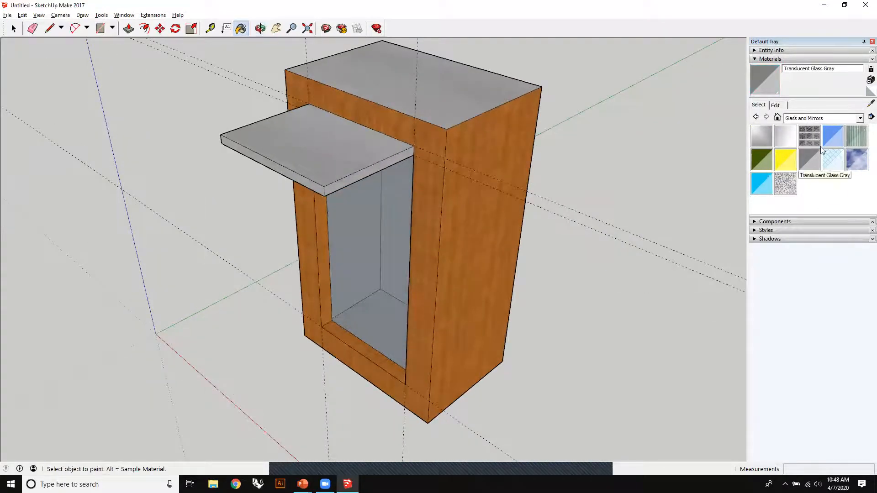
- Paint the back face of the recess with Translucent Glass Blue
{"action": "left_click", "coordinate": [833, 136]}
{"action": "left_click", "coordinate": [382, 211]}
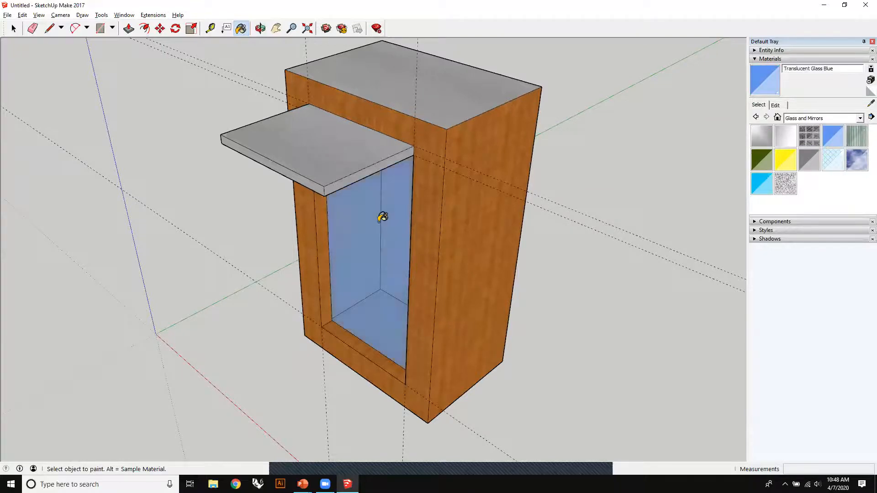
- Examine the painted box, its aluminum overhang and blue glass recess from several angles
{"action": "left_click", "coordinate": [13, 29]}
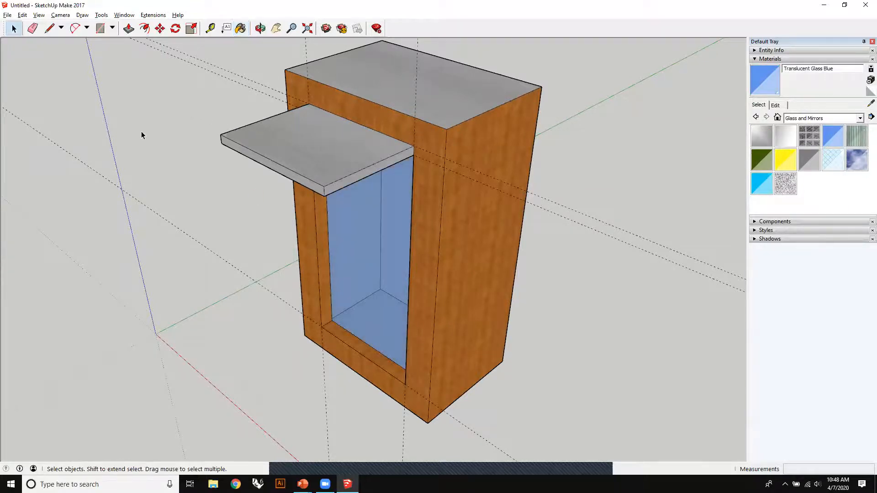
{"action": "middle_click_drag", "start_coordinate": [287, 229], "coordinate": [160, 242]}
{"action": "middle_click_drag", "start_coordinate": [275, 200], "coordinate": [476, 147]}
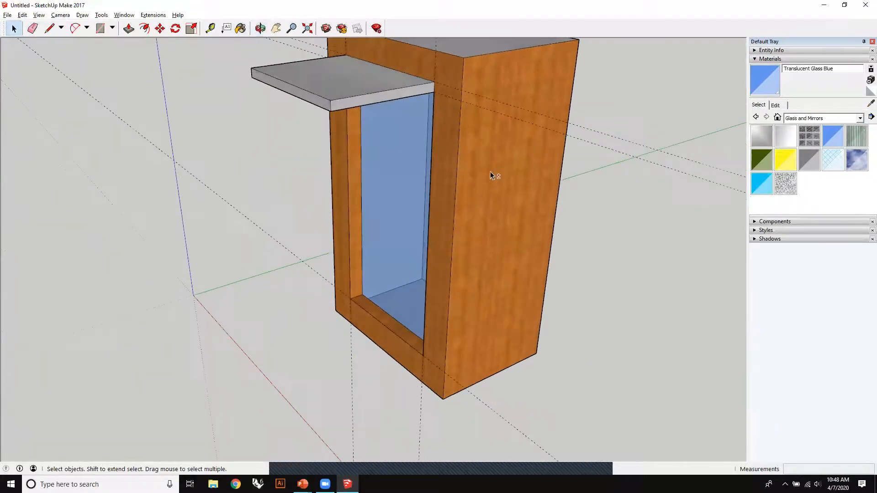
{"action": "scroll", "coordinate": [490, 172], "scroll_direction": "down", "scroll_amount": 6}
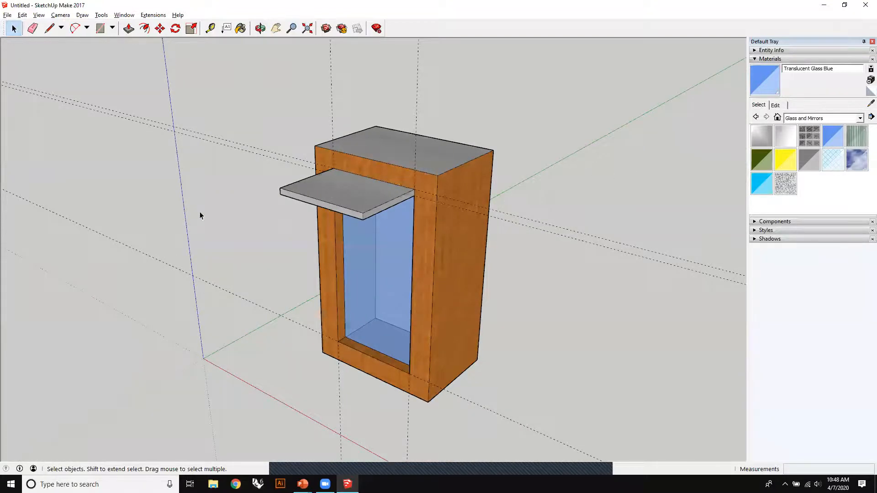
{"action": "middle_click_drag", "start_coordinate": [467, 257], "coordinate": [317, 139]}
{"action": "left_click_drag", "start_coordinate": [213, 240], "coordinate": [262, 259]}
{"action": "mouse_move", "coordinate": [346, 184]}
{"action": "middle_mouse_down"}
{"action": "mouse_move", "coordinate": [454, 141]}
{"action": "mouse_move", "coordinate": [470, 86]}
{"action": "mouse_move", "coordinate": [554, 133]}
{"action": "mouse_move", "coordinate": [453, 265]}
{"action": "middle_mouse_up"}
- Try another swatch from the Glass and Mirrors collection on the box, and undo the paint
{"action": "left_click", "coordinate": [810, 136]}
{"action": "left_click", "coordinate": [340, 236]}
{"action": "mouse_move", "coordinate": [340, 236]}
{"action": "middle_mouse_down"}
{"action": "mouse_move", "coordinate": [632, 170]}
{"action": "mouse_move", "coordinate": [655, 90]}
{"action": "mouse_move", "coordinate": [484, 132]}
{"action": "mouse_move", "coordinate": [447, 161]}
{"action": "mouse_move", "coordinate": [208, 141]}
{"action": "mouse_move", "coordinate": [225, 276]}
{"action": "middle_mouse_up"}
{"action": "key", "text": "ctrl+z"}
- Open the Add Location map to geo-locate the model
{"action": "scroll", "coordinate": [313, 258], "scroll_direction": "down", "scroll_amount": 4}
{"action": "middle_click_drag", "start_coordinate": [319, 255], "coordinate": [442, 173], "text": "shift"}
{"action": "left_click", "coordinate": [13, 28]}
{"action": "left_click", "coordinate": [217, 249]}
{"action": "middle_click_drag", "start_coordinate": [218, 248], "coordinate": [447, 200]}
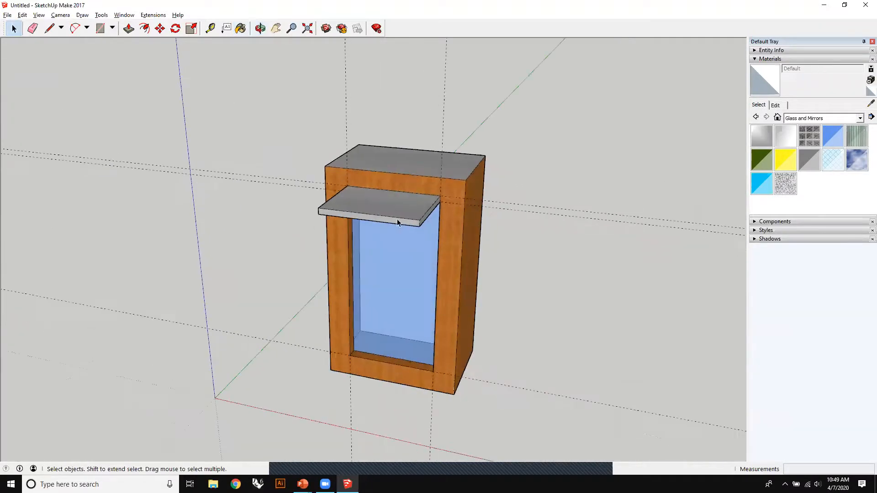
{"action": "middle_click_drag", "start_coordinate": [469, 301], "coordinate": [608, 227]}
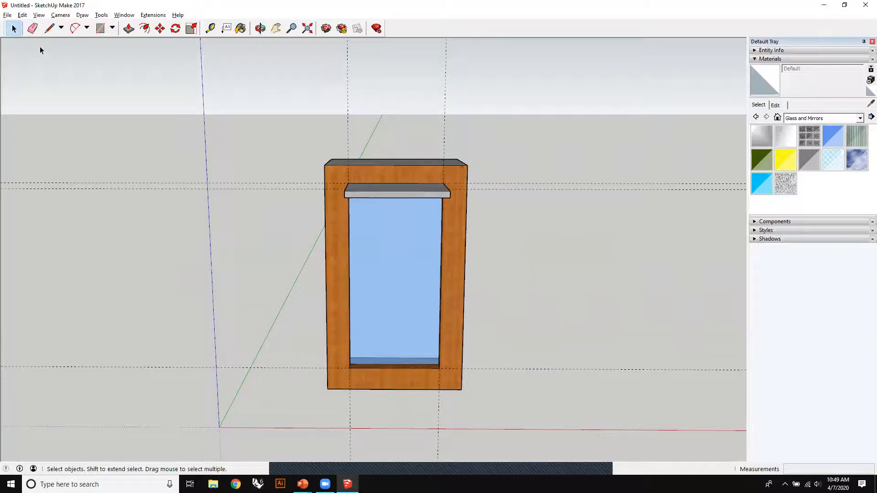
{"action": "left_click", "coordinate": [8, 15]}
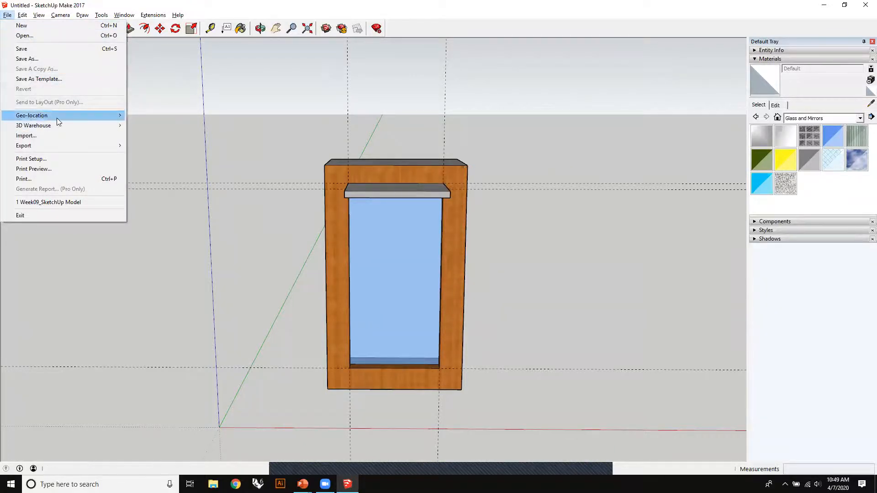
{"action": "mouse_move", "coordinate": [57, 118]}
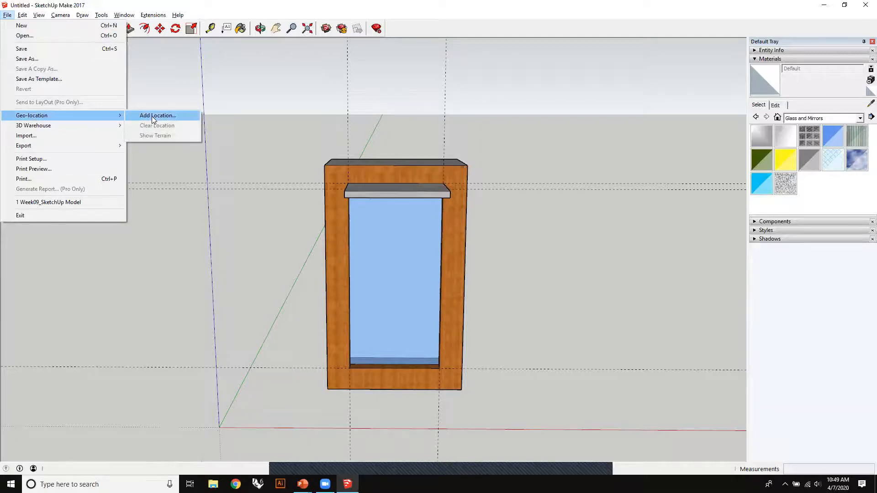
{"action": "left_click", "coordinate": [185, 116]}
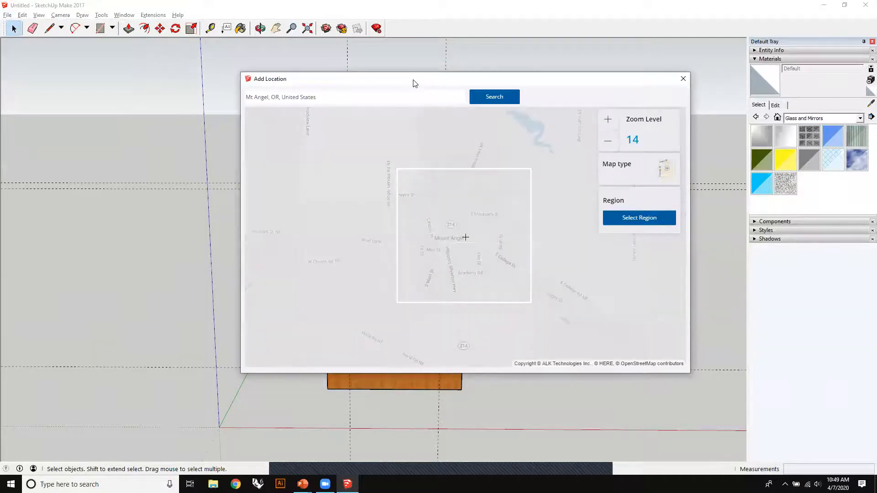
{"action": "left_click_drag", "start_coordinate": [415, 82], "coordinate": [316, 71]}
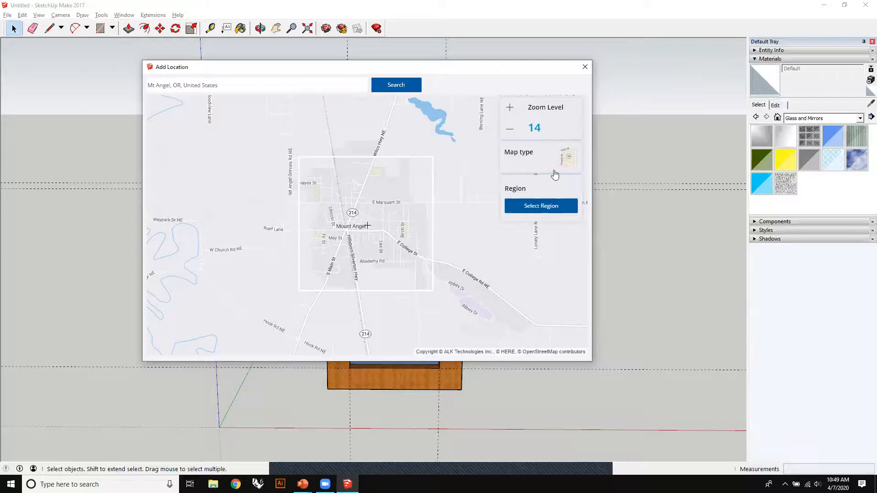
- Browse the map around Woodburn and recentre it by searching for Mt Angel, OR, United States
{"action": "left_click", "coordinate": [528, 206]}
{"action": "scroll", "coordinate": [371, 220], "scroll_direction": "down", "scroll_amount": 5}
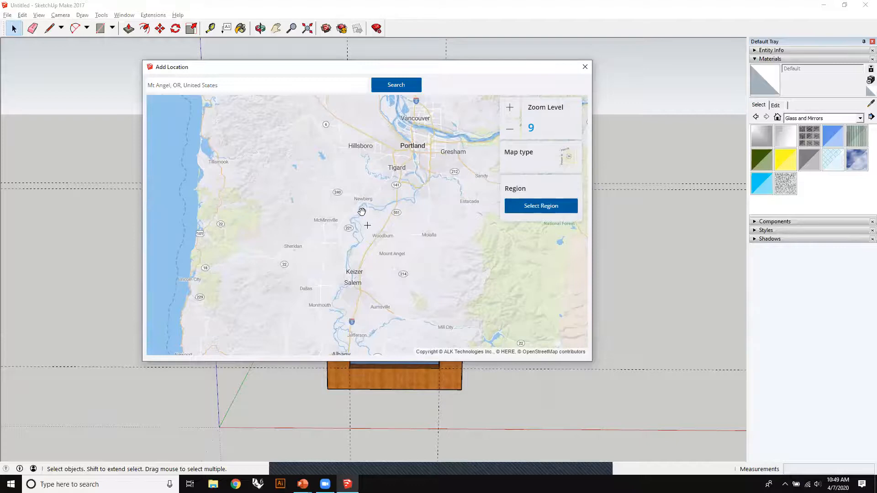
{"action": "scroll", "coordinate": [405, 240], "scroll_direction": "up", "scroll_amount": 3}
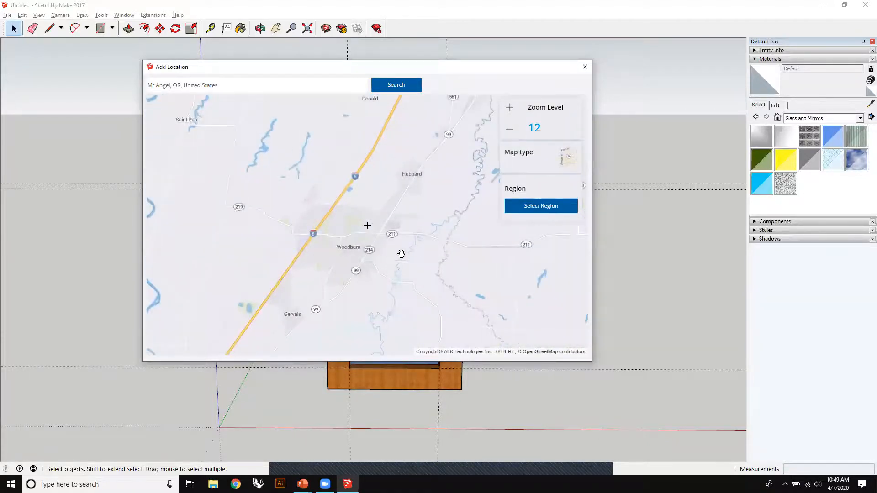
{"action": "scroll", "coordinate": [401, 254], "scroll_direction": "up", "scroll_amount": 1}
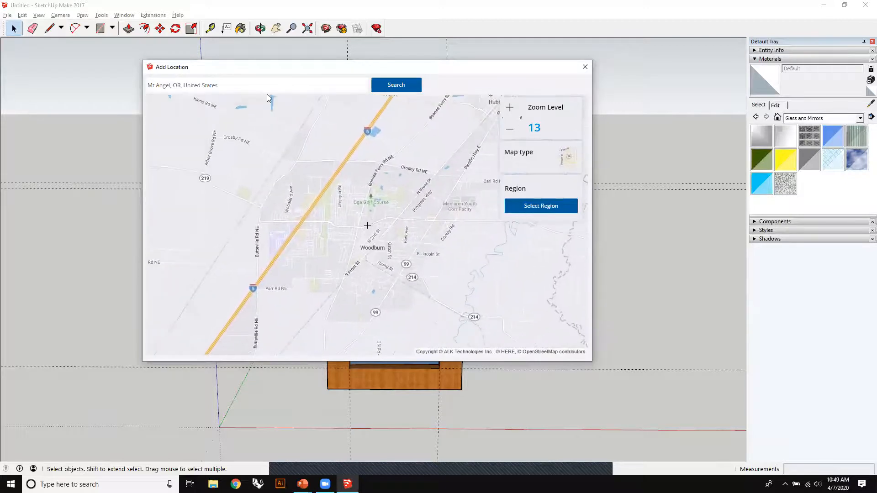
{"action": "left_click", "coordinate": [396, 85]}
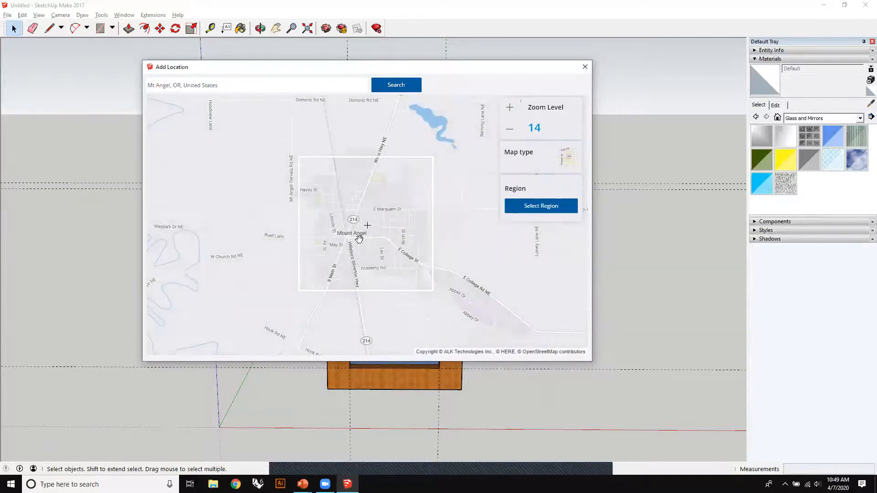
{"action": "scroll", "coordinate": [359, 238], "scroll_direction": "up", "scroll_amount": 1}
{"action": "scroll", "coordinate": [389, 233], "scroll_direction": "down", "scroll_amount": 1}
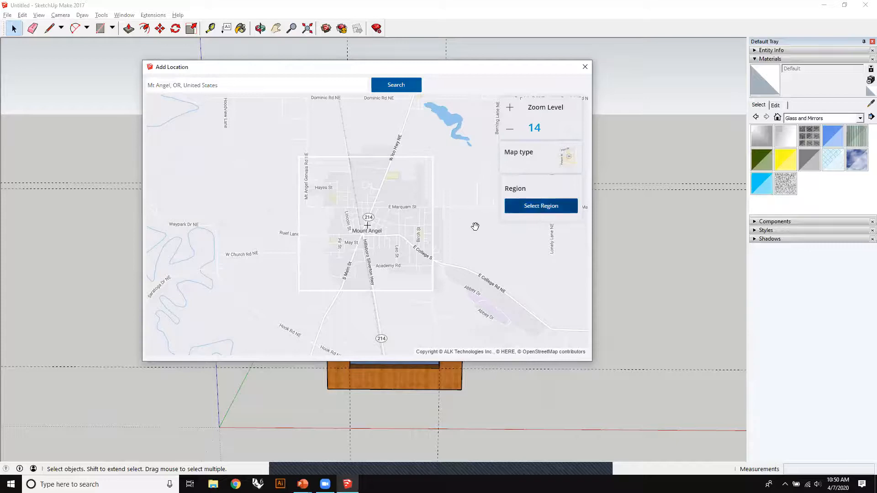
- Crop the import region to a small area around Mount Angel's centre and import it into the model
{"action": "left_click", "coordinate": [540, 206]}
{"action": "left_click_drag", "start_coordinate": [298, 291], "coordinate": [350, 241]}
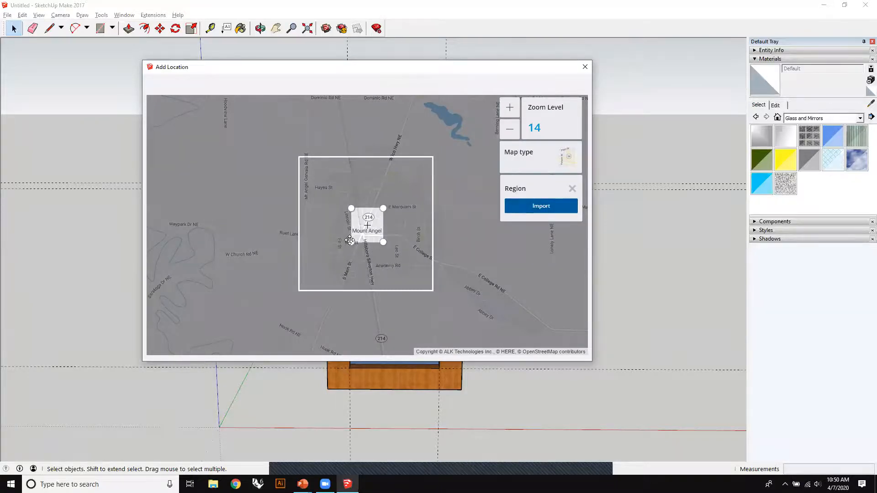
{"action": "left_click", "coordinate": [519, 210]}
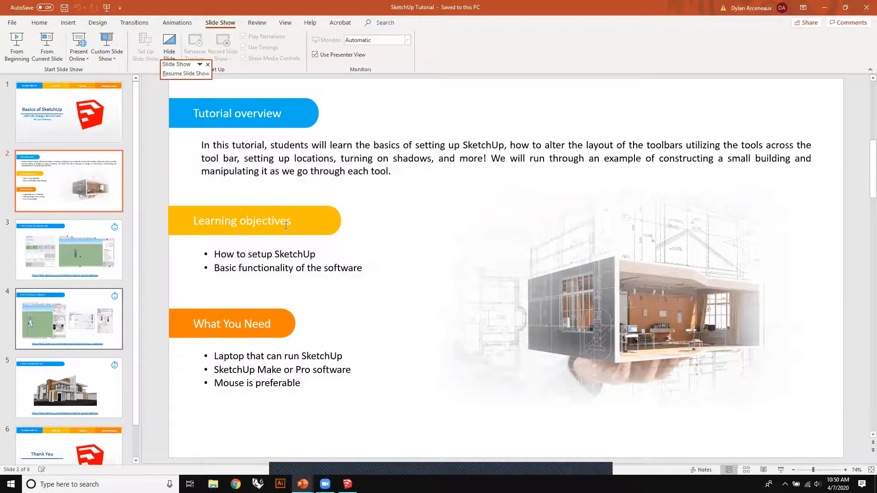
{"action": "left_click", "coordinate": [348, 484]}
- Examine the box's placement and scale on the imported Mount Angel map, near the route 214 marker
{"action": "mouse_move", "coordinate": [415, 170]}
{"action": "middle_mouse_down"}
{"action": "mouse_move", "coordinate": [153, 228]}
{"action": "mouse_move", "coordinate": [355, 300]}
{"action": "mouse_move", "coordinate": [417, 346]}
{"action": "mouse_move", "coordinate": [417, 304]}
{"action": "middle_mouse_up"}
{"action": "scroll", "coordinate": [411, 188], "scroll_direction": "up", "scroll_amount": 6}
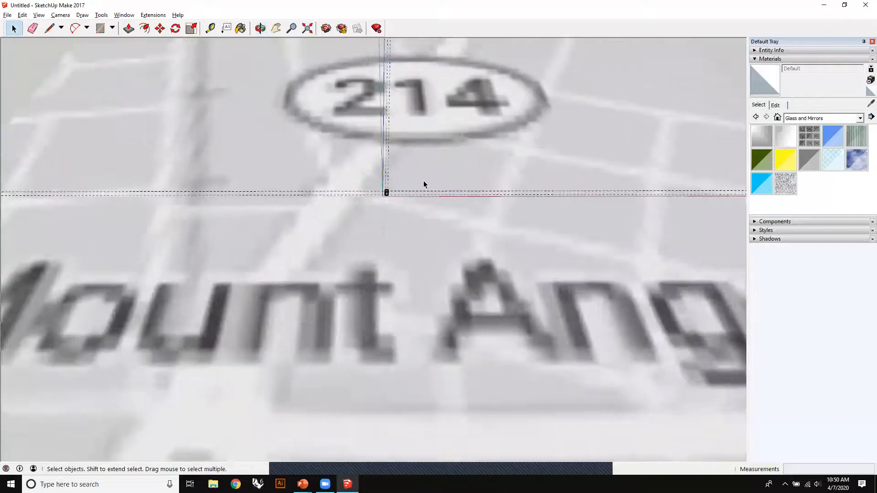
{"action": "scroll", "coordinate": [349, 206], "scroll_direction": "up", "scroll_amount": 10}
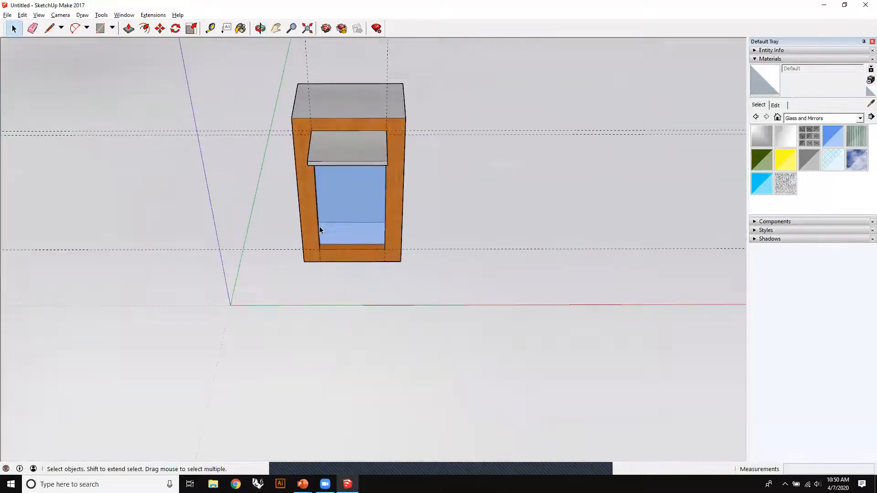
{"action": "middle_click_drag", "start_coordinate": [358, 250], "coordinate": [417, 139]}
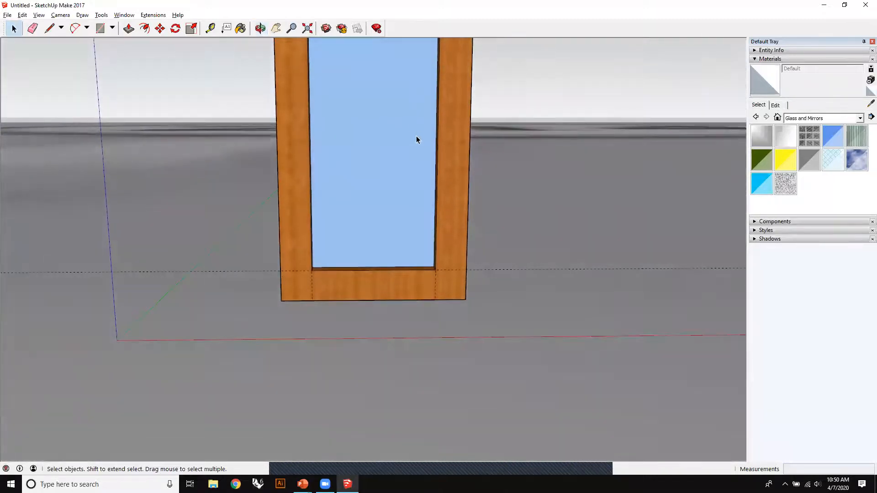
{"action": "scroll", "coordinate": [402, 164], "scroll_direction": "down", "scroll_amount": 5}
{"action": "middle_click_drag", "start_coordinate": [399, 175], "coordinate": [467, 248]}
{"action": "scroll", "coordinate": [467, 248], "scroll_direction": "down", "scroll_amount": 10}
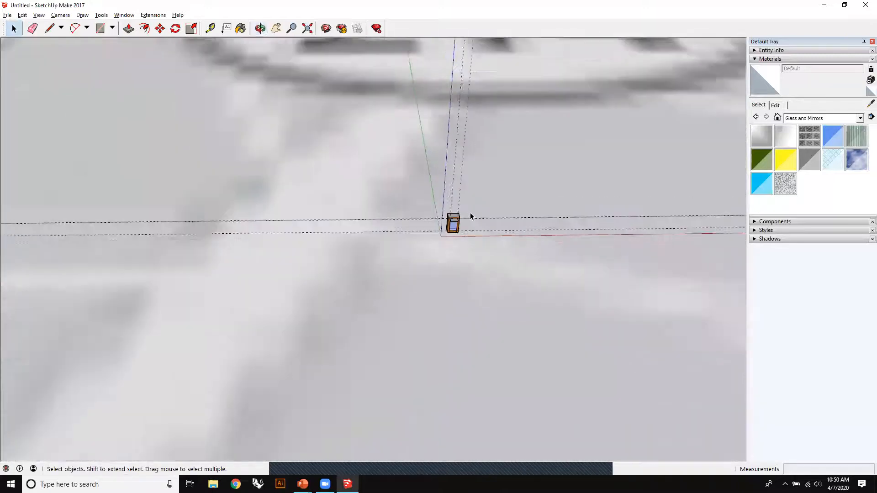
{"action": "scroll", "coordinate": [413, 213], "scroll_direction": "up", "scroll_amount": 10}
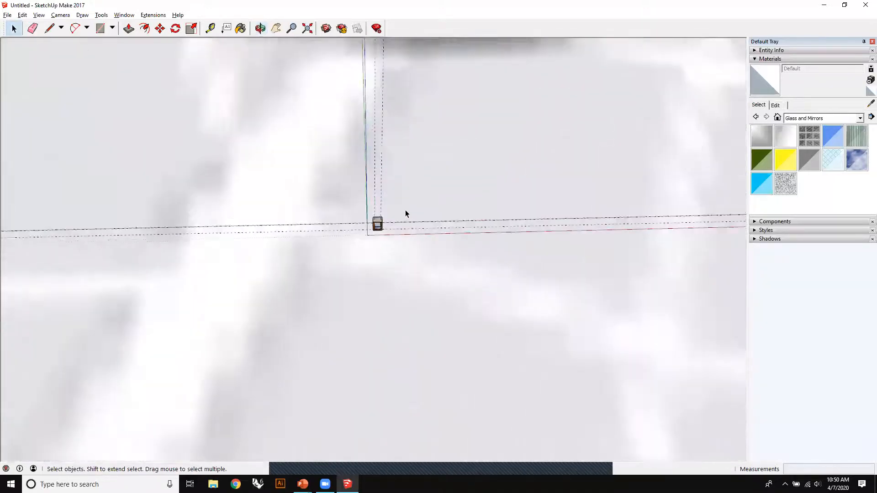
{"action": "scroll", "coordinate": [405, 214], "scroll_direction": "up", "scroll_amount": 3}
- Select the whole box with its overhang on the map and show its entity information
{"action": "left_click_drag", "start_coordinate": [290, 191], "coordinate": [440, 313]}
{"action": "right_click", "coordinate": [349, 249]}
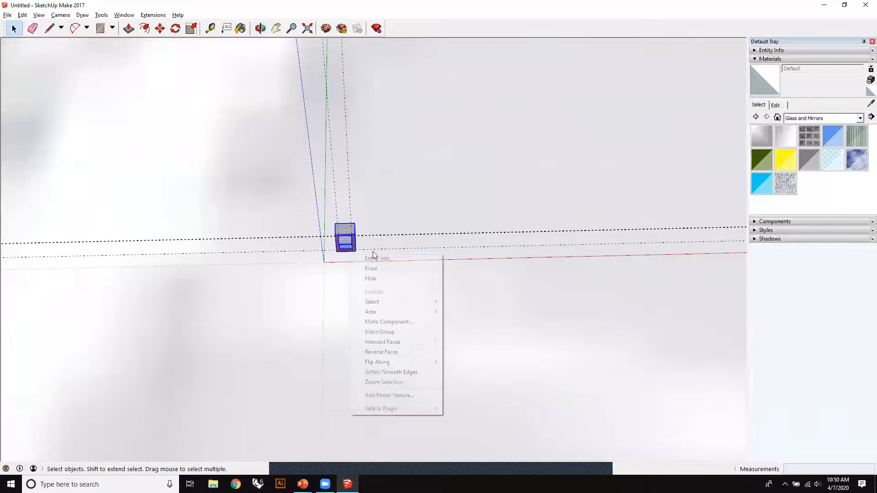
{"action": "left_click", "coordinate": [377, 259]}
{"action": "scroll", "coordinate": [344, 226], "scroll_direction": "up", "scroll_amount": 2}
{"action": "scroll", "coordinate": [313, 296], "scroll_direction": "down", "scroll_amount": 6}
{"action": "mouse_move", "coordinate": [357, 300]}
{"action": "middle_mouse_down"}
{"action": "mouse_move", "coordinate": [446, 372]}
{"action": "mouse_move", "coordinate": [574, 327]}
{"action": "middle_mouse_up"}
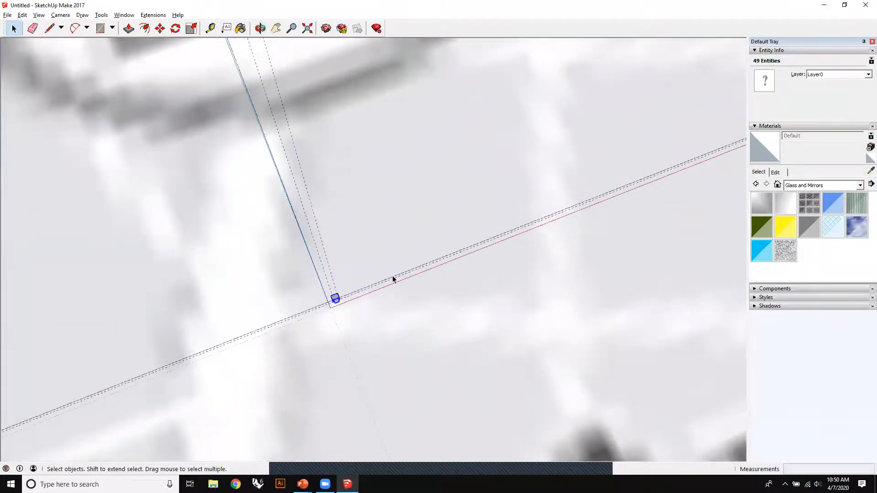
- Draw a reference line past the box, parallel to the nearby cross street on the map
{"action": "left_click", "coordinate": [48, 28]}
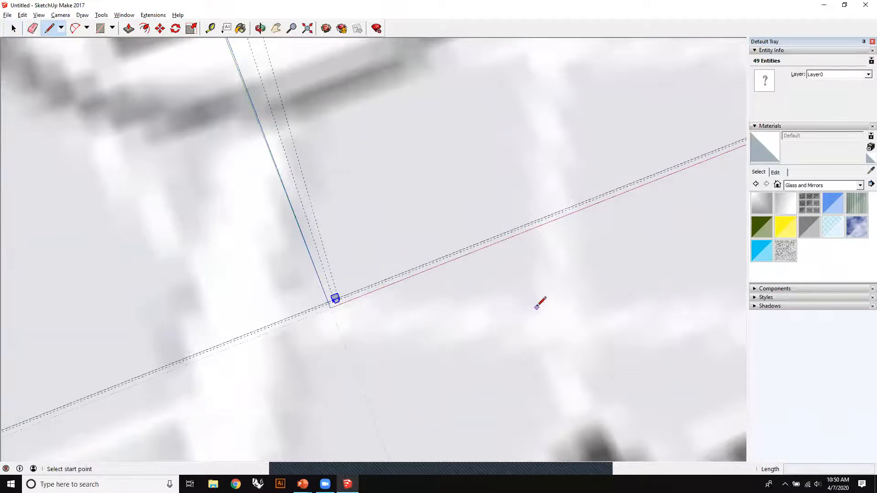
{"action": "left_click", "coordinate": [536, 307]}
{"action": "left_click", "coordinate": [288, 300]}
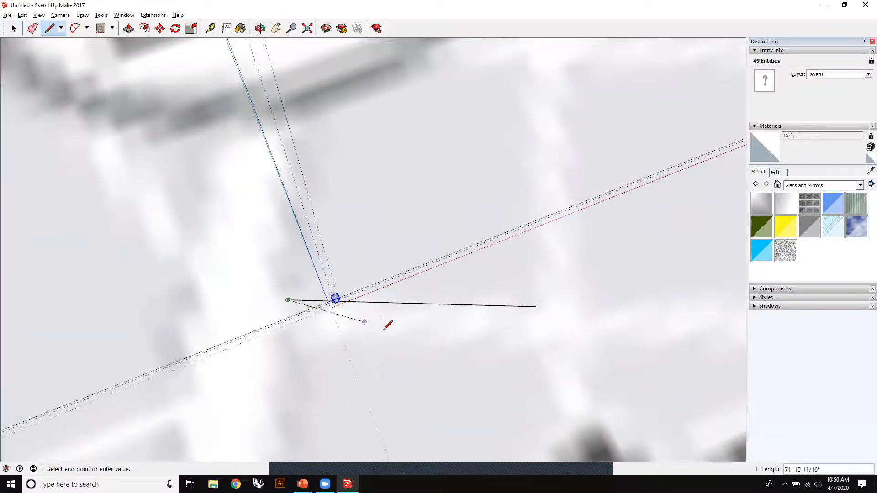
{"action": "left_click", "coordinate": [13, 29]}
- Rotate the selected box about 22° around its top face to line up with the reference line
{"action": "scroll", "coordinate": [393, 279], "scroll_direction": "up", "scroll_amount": 6}
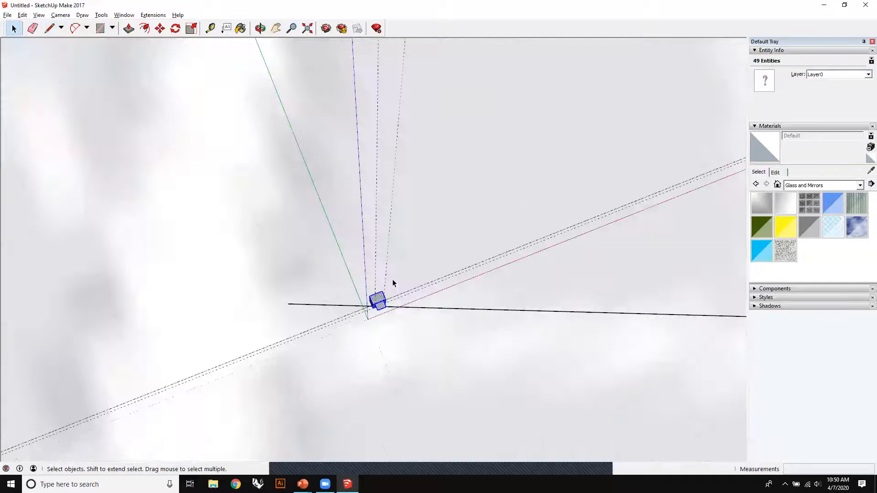
{"action": "scroll", "coordinate": [336, 303], "scroll_direction": "up", "scroll_amount": 5}
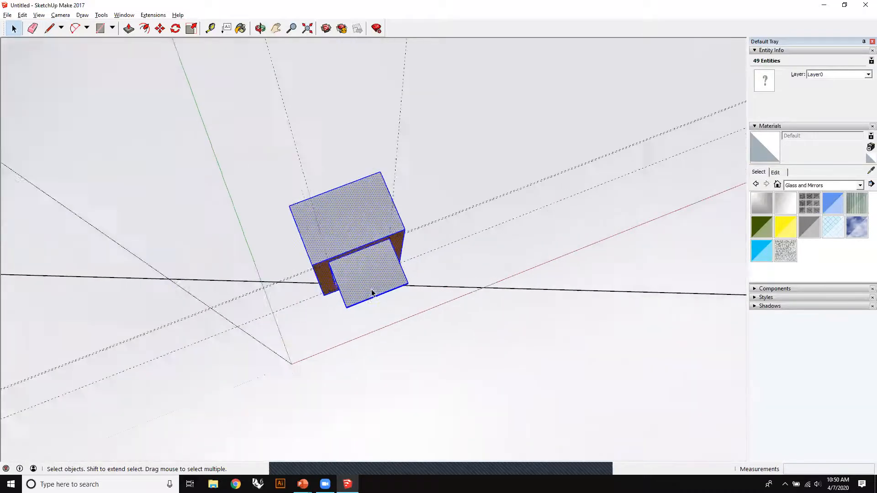
{"action": "left_click", "coordinate": [176, 29]}
{"action": "left_click", "coordinate": [341, 214]}
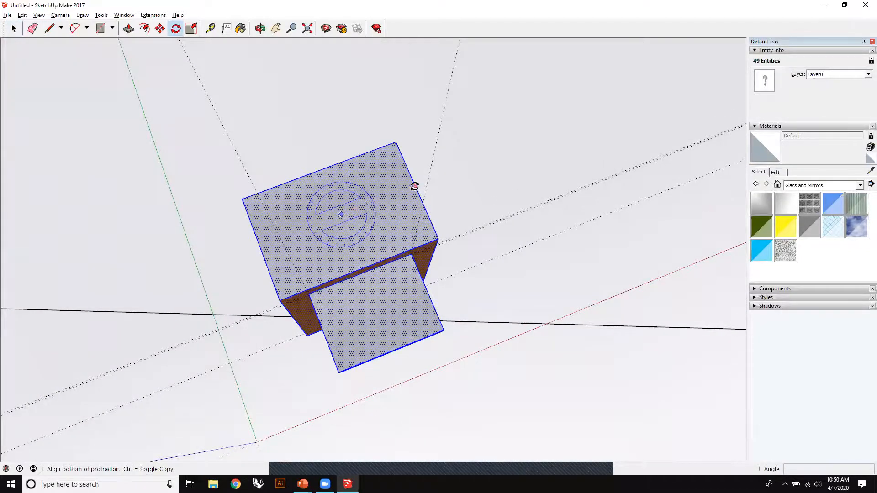
{"action": "left_click", "coordinate": [414, 186]}
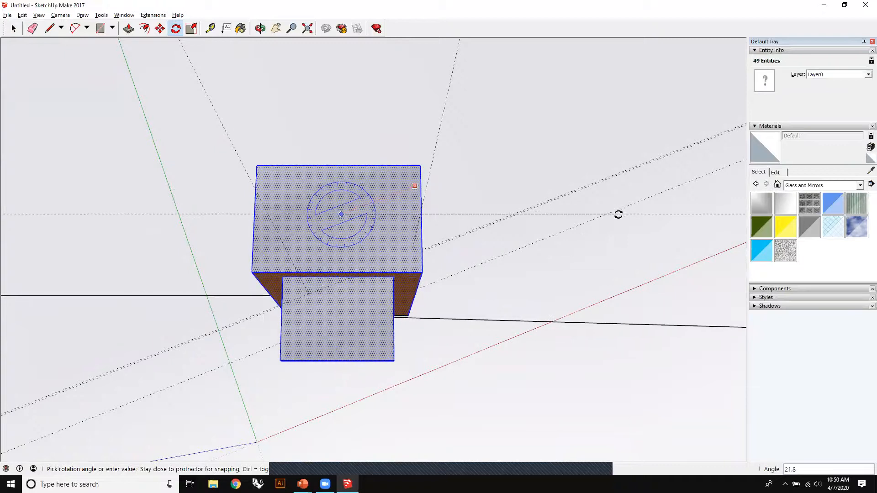
{"action": "left_click", "coordinate": [618, 217]}
- Move the rotated box a little over 1' backward, away from its overhang side
{"action": "left_click", "coordinate": [161, 29]}
{"action": "left_click", "coordinate": [368, 216]}
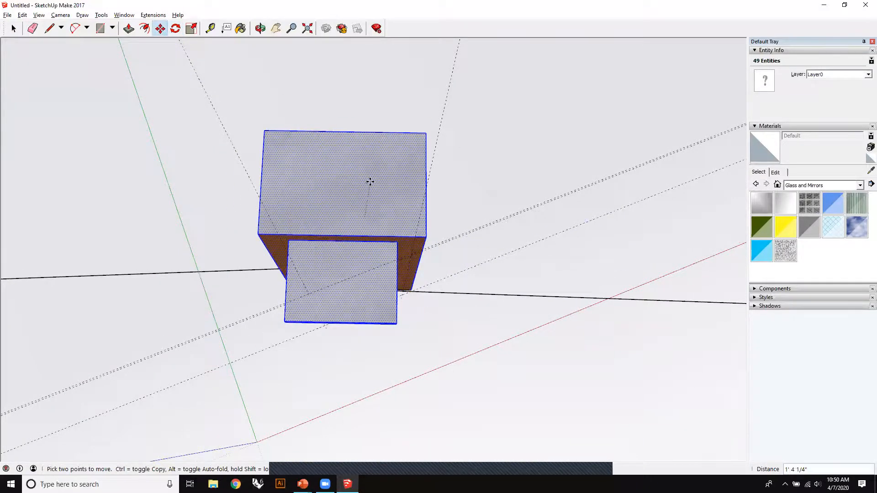
{"action": "left_click", "coordinate": [371, 185]}
- Erase the reference line on both sides of the box
{"action": "left_click", "coordinate": [32, 29]}
{"action": "left_click", "coordinate": [454, 297]}
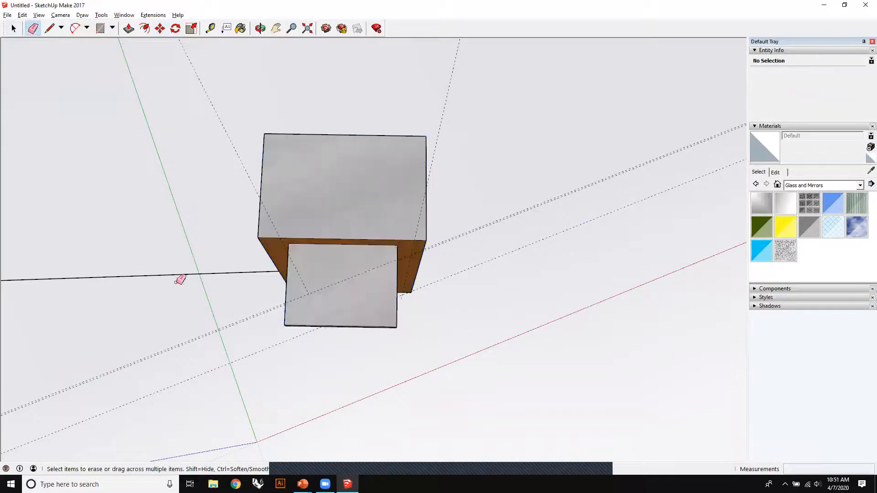
{"action": "scroll", "coordinate": [412, 288], "scroll_direction": "down", "scroll_amount": 10}
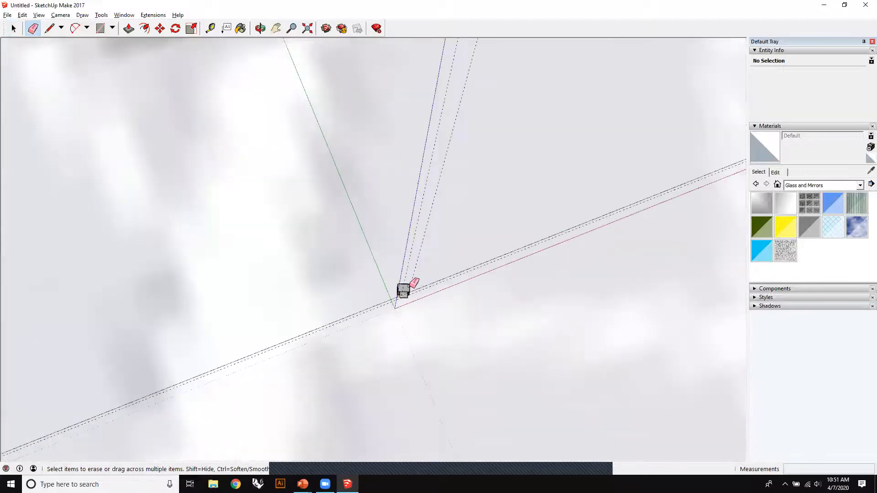
{"action": "mouse_move", "coordinate": [444, 299]}
{"action": "middle_mouse_down"}
{"action": "mouse_move", "coordinate": [484, 243]}
{"action": "mouse_move", "coordinate": [487, 306]}
{"action": "middle_mouse_up"}
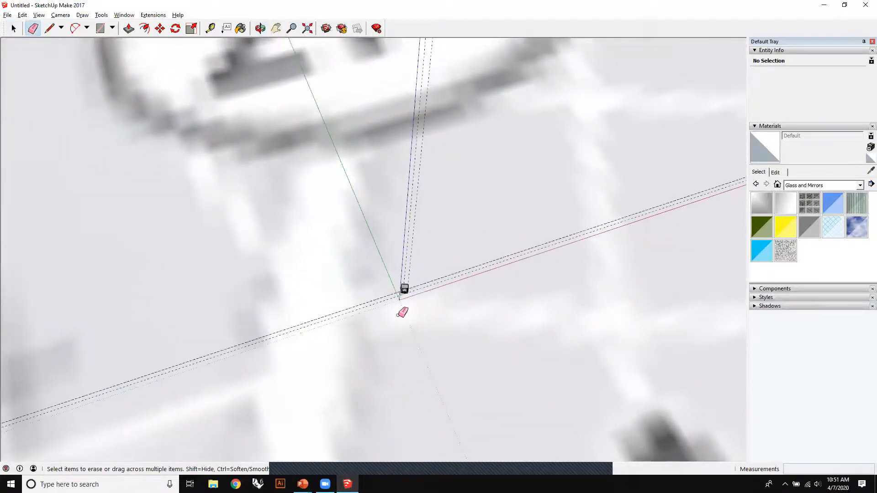
{"action": "middle_click_drag", "start_coordinate": [430, 325], "coordinate": [470, 254]}
{"action": "scroll", "coordinate": [419, 291], "scroll_direction": "up", "scroll_amount": 3}
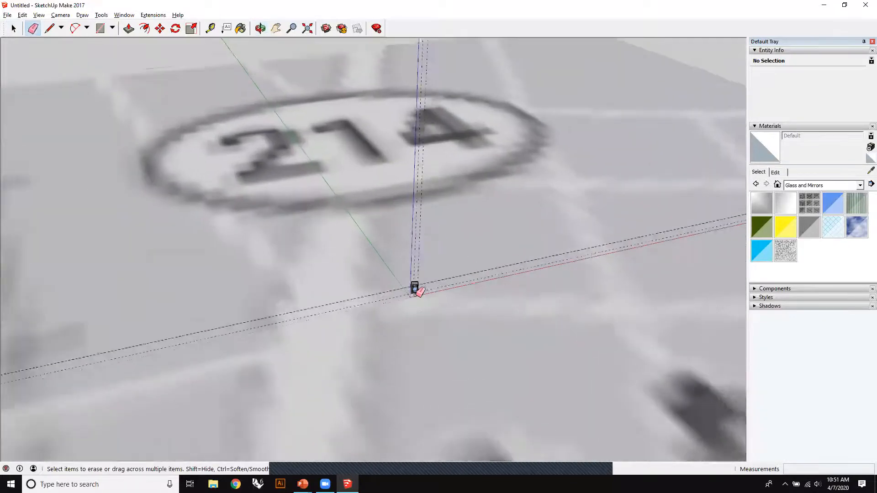
{"action": "scroll", "coordinate": [419, 290], "scroll_direction": "up", "scroll_amount": 8}
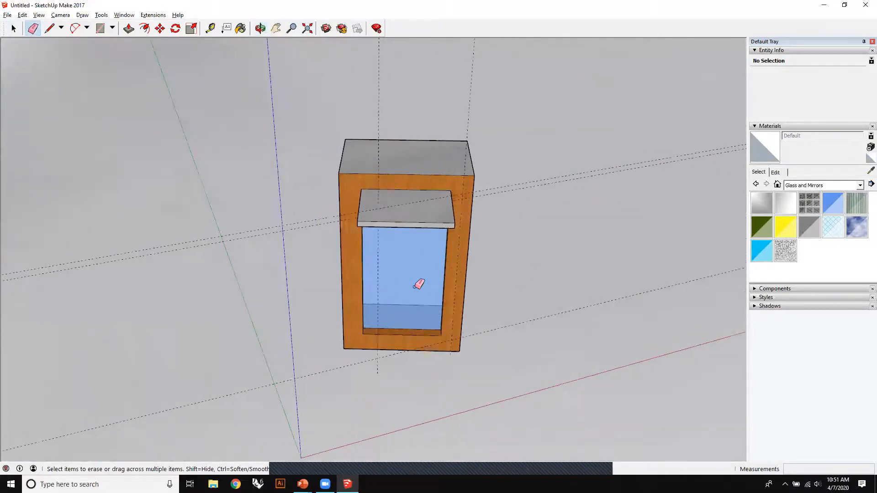
- Select the blue glass face on the front of the box and align the view squarely to it
{"action": "scroll", "coordinate": [420, 284], "scroll_direction": "up", "scroll_amount": 3}
{"action": "middle_click_drag", "start_coordinate": [413, 292], "coordinate": [417, 165]}
{"action": "left_click", "coordinate": [13, 29]}
{"action": "scroll", "coordinate": [174, 155], "scroll_direction": "down", "scroll_amount": 2}
{"action": "left_click", "coordinate": [342, 203]}
{"action": "right_click", "coordinate": [340, 194]}
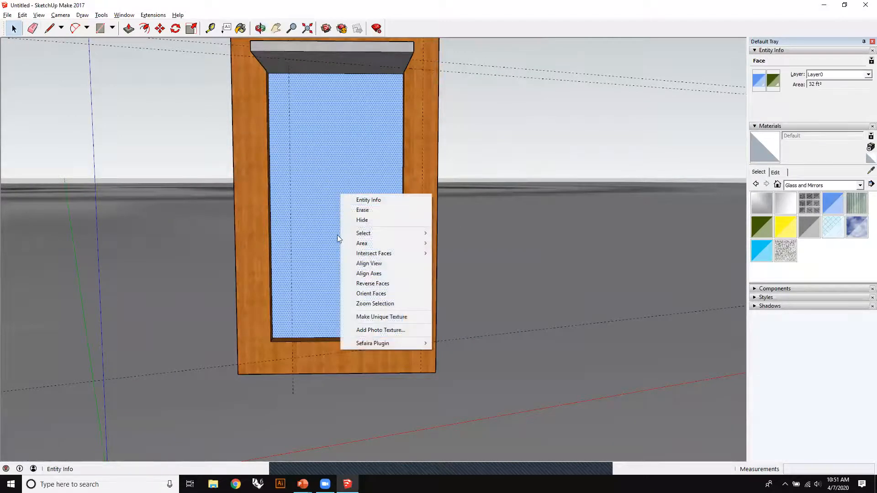
{"action": "left_click", "coordinate": [373, 264]}
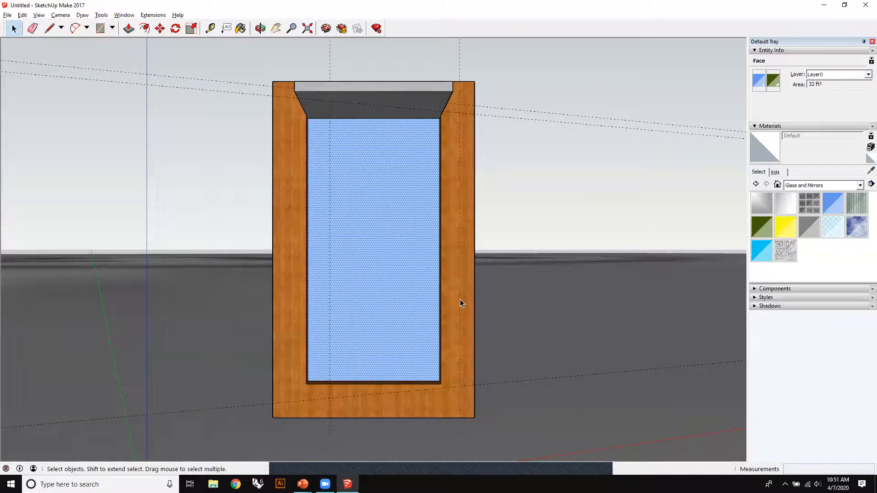
- Collapse the entity and material settings, expand the shadow settings, and turn on shadow display for the model
{"action": "left_click", "coordinate": [757, 127]}
{"action": "left_click", "coordinate": [756, 51]}
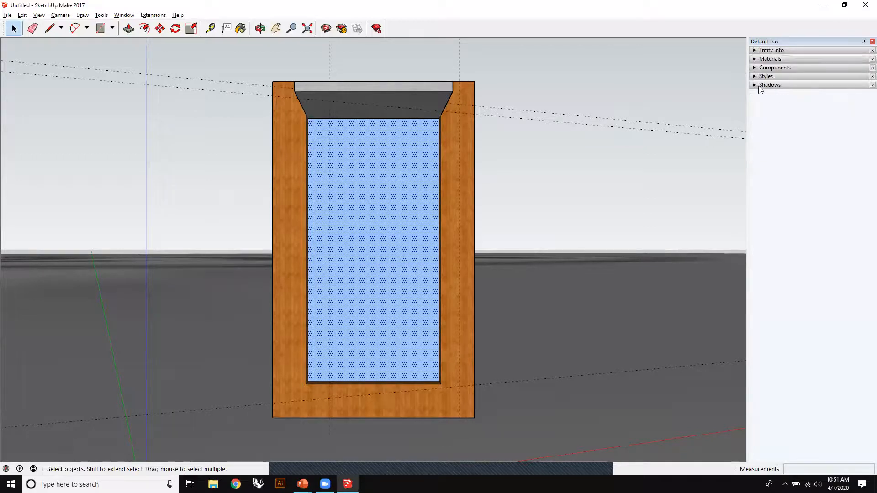
{"action": "left_click", "coordinate": [760, 86]}
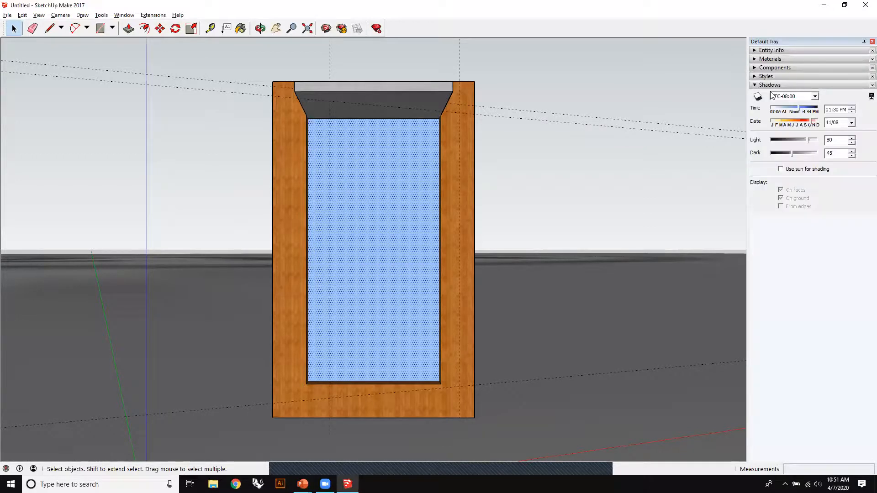
{"action": "left_click", "coordinate": [52, 15]}
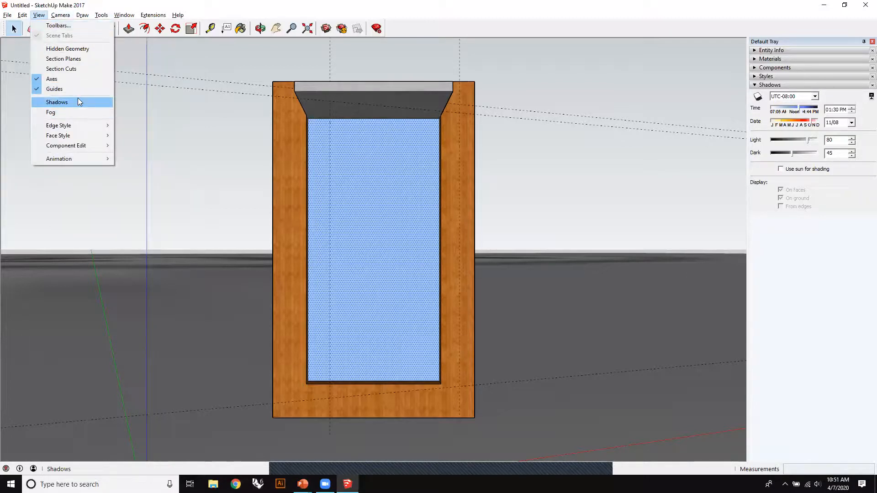
{"action": "left_click", "coordinate": [78, 102]}
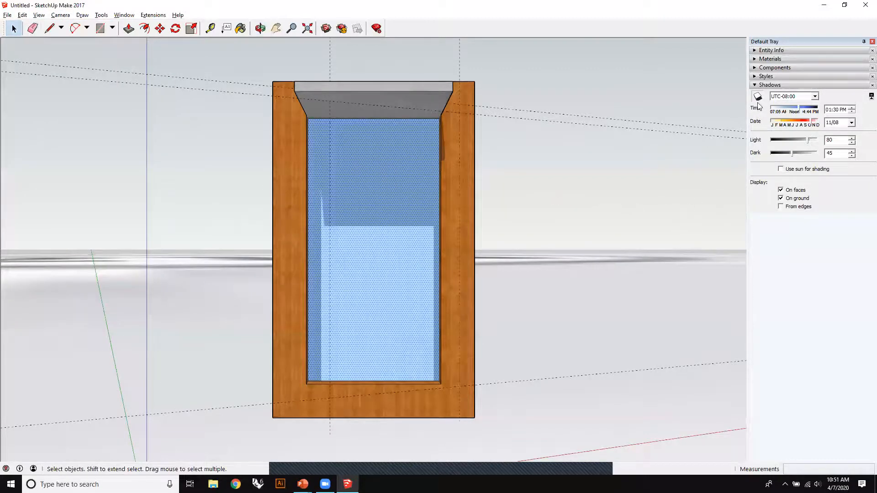
{"action": "left_click", "coordinate": [757, 96]}
{"action": "left_click", "coordinate": [757, 96]}
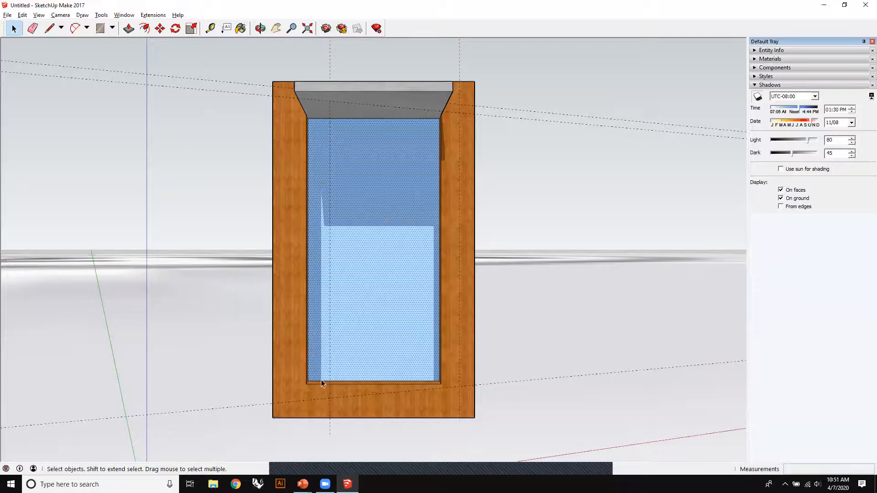
- Paint the glass face on the front of the box with Color H01 from the Colors collection, and deselect it
{"action": "left_click", "coordinate": [778, 62]}
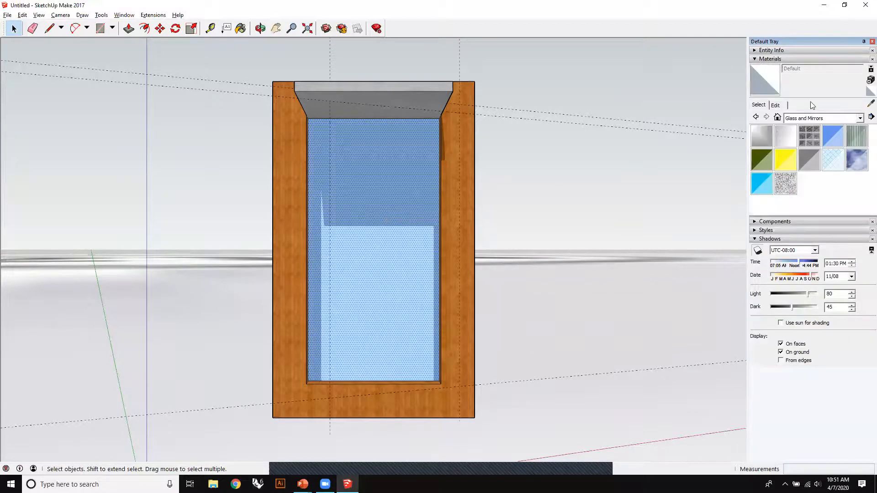
{"action": "left_click", "coordinate": [859, 119]}
{"action": "left_click", "coordinate": [799, 149]}
{"action": "scroll", "coordinate": [815, 181], "scroll_direction": "down", "scroll_amount": 5}
{"action": "scroll", "coordinate": [817, 184], "scroll_direction": "up", "scroll_amount": 3}
{"action": "scroll", "coordinate": [818, 184], "scroll_direction": "down", "scroll_amount": 3}
{"action": "scroll", "coordinate": [811, 187], "scroll_direction": "up", "scroll_amount": 2}
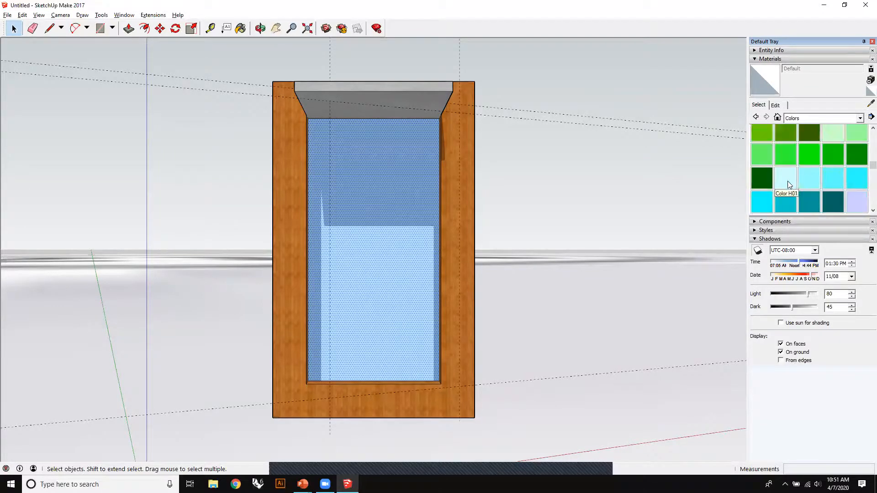
{"action": "left_click", "coordinate": [786, 178]}
{"action": "left_click", "coordinate": [406, 187]}
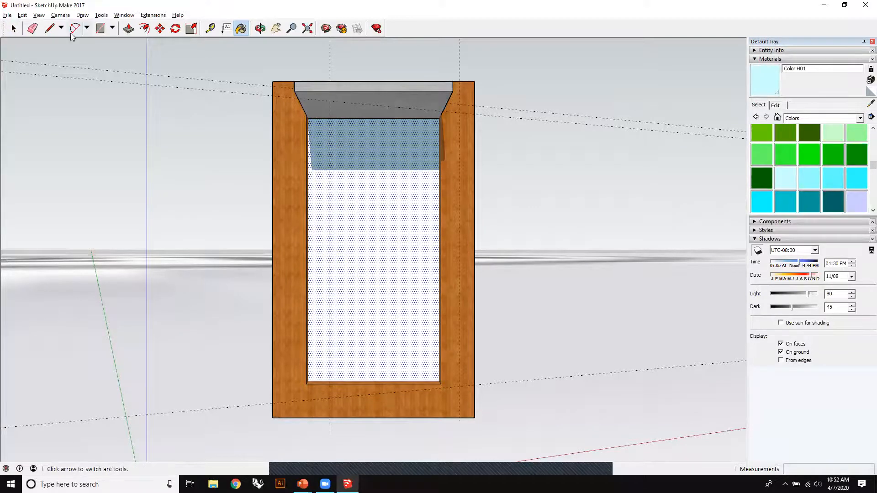
{"action": "left_click", "coordinate": [14, 28]}
{"action": "left_click", "coordinate": [478, 179]}
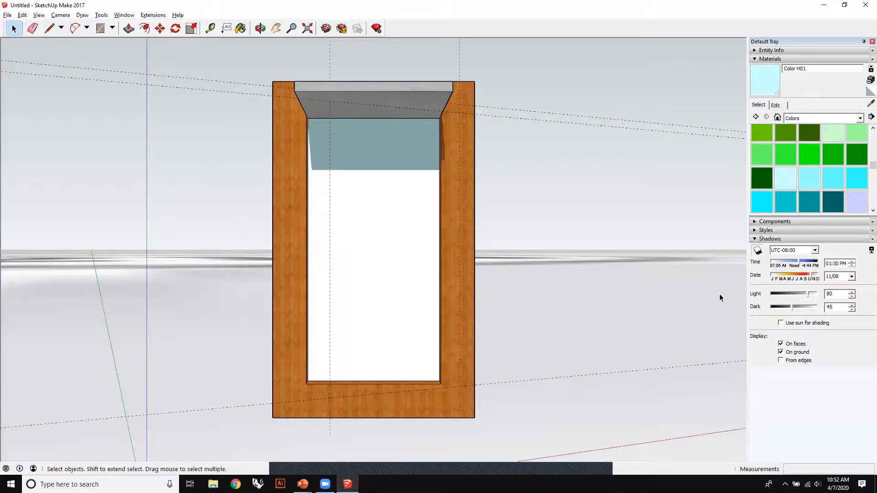
- Step the shadow time through the day in one-hour increments, ending at 03:30 PM, to study the shadows on the glass
{"action": "left_click", "coordinate": [852, 262]}
{"action": "left_click", "coordinate": [852, 262]}
{"action": "left_click", "coordinate": [851, 262]}
{"action": "left_click", "coordinate": [851, 262]}
{"action": "left_click", "coordinate": [852, 262]}
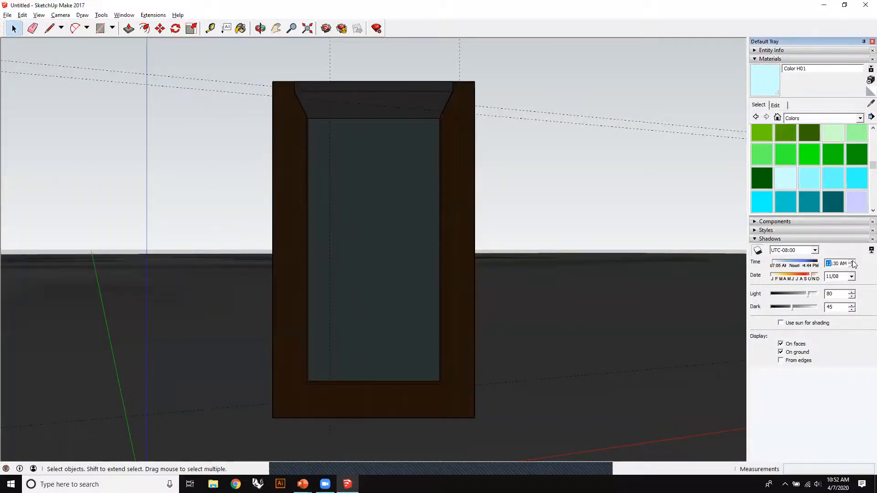
{"action": "left_click", "coordinate": [852, 261]}
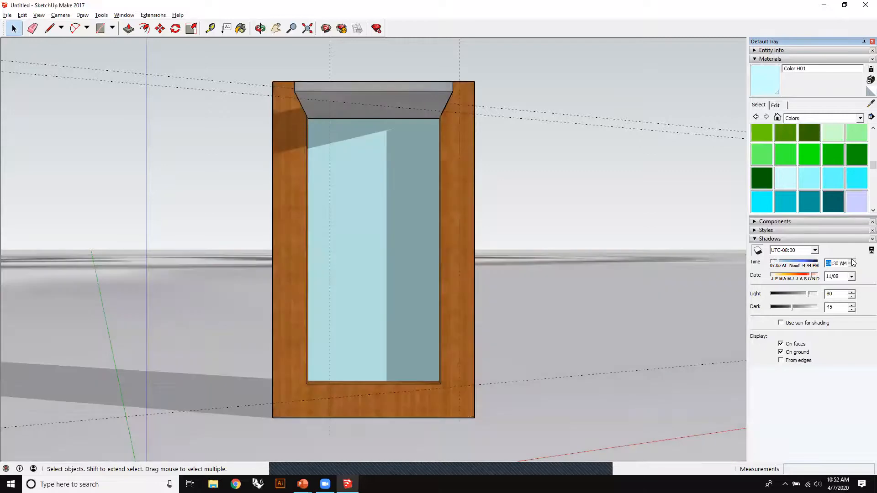
{"action": "left_click", "coordinate": [851, 261]}
{"action": "left_click", "coordinate": [851, 262]}
{"action": "left_click", "coordinate": [851, 262]}
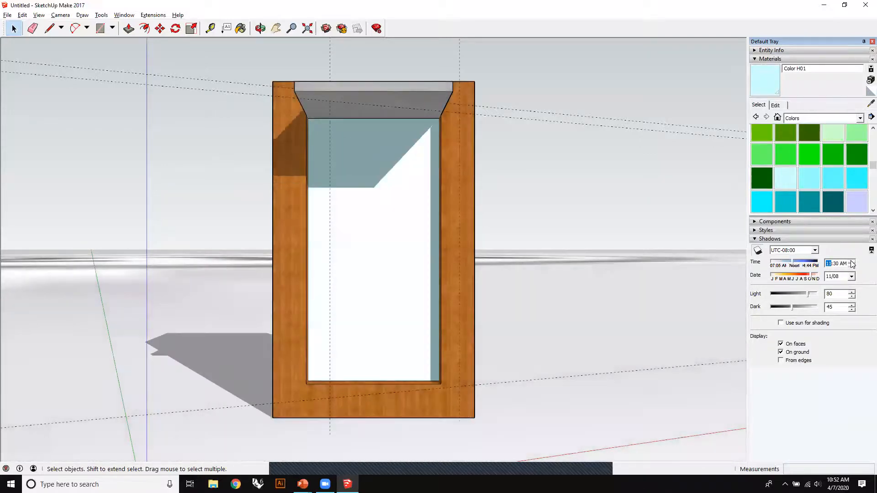
{"action": "left_click", "coordinate": [852, 262]}
{"action": "left_click", "coordinate": [852, 262]}
{"action": "left_click", "coordinate": [851, 262]}
{"action": "left_click", "coordinate": [852, 262]}
{"action": "left_click", "coordinate": [852, 261]}
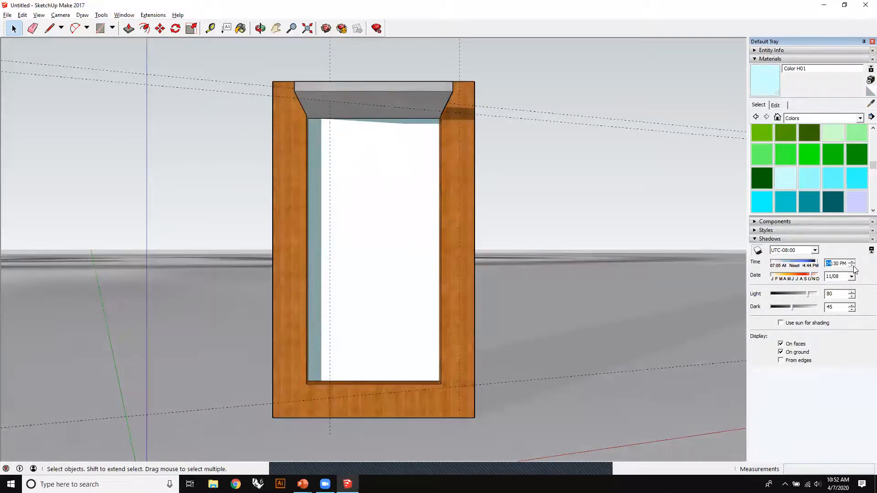
{"action": "left_click", "coordinate": [852, 266]}
- Set the shadow date to 11/18 and turn off shadow display for the model
{"action": "left_click", "coordinate": [851, 277]}
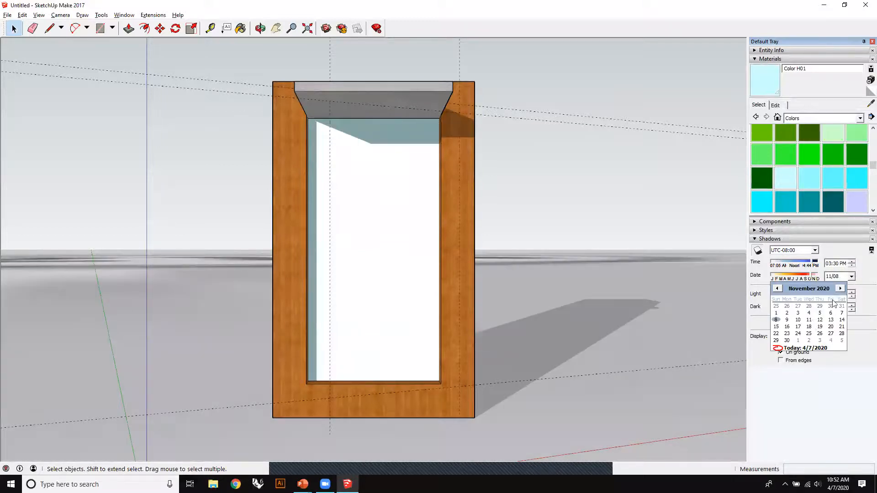
{"action": "left_click", "coordinate": [809, 327]}
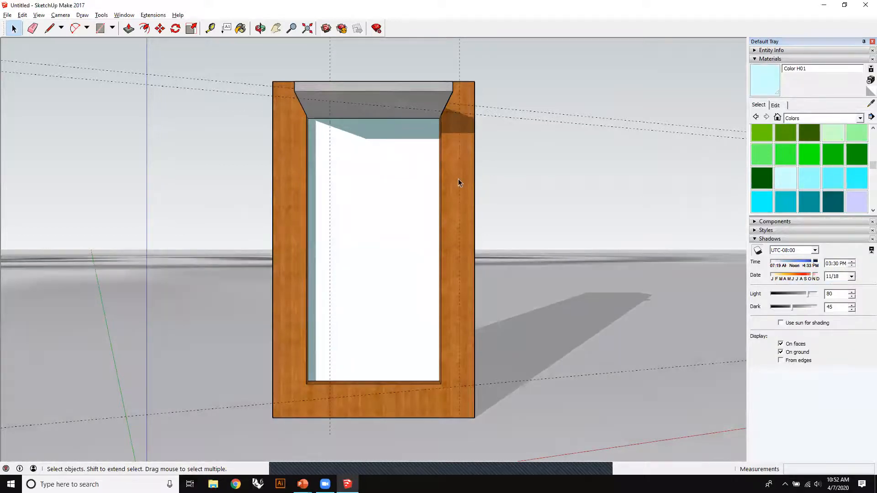
{"action": "left_click", "coordinate": [780, 323]}
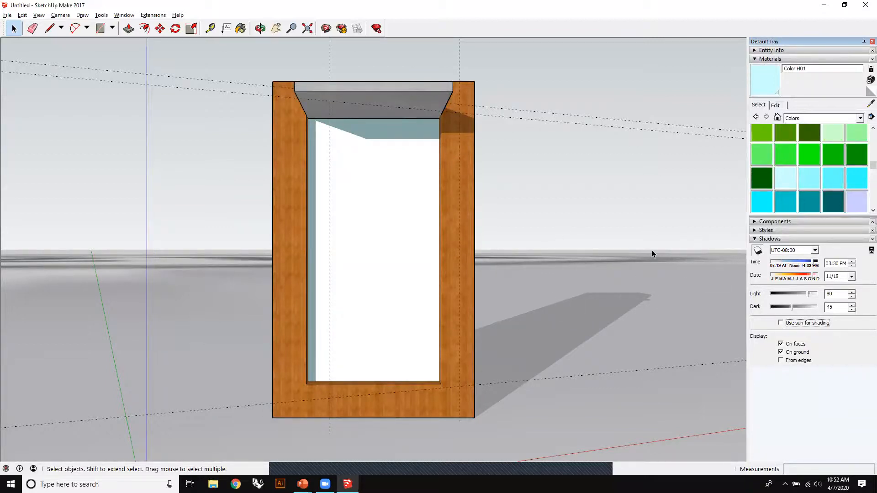
{"action": "left_click", "coordinate": [758, 251]}
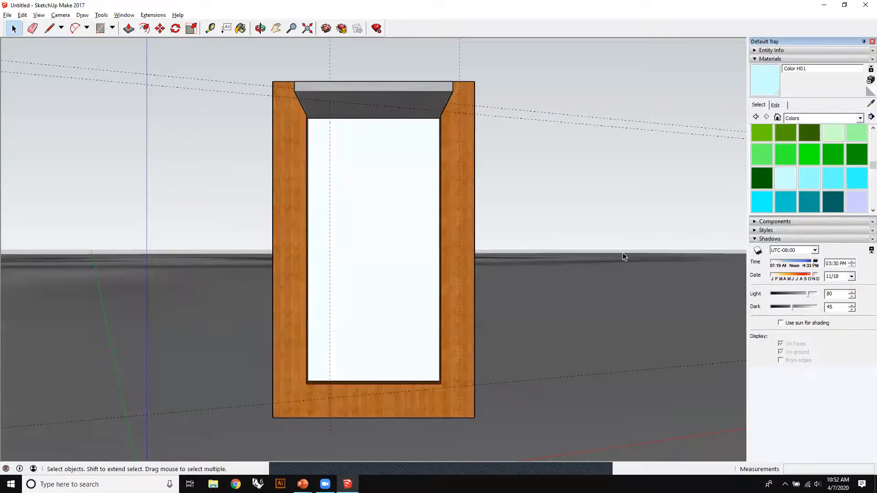
- Clear the geo-location from the model to remove the map beneath the box
{"action": "middle_click_drag", "start_coordinate": [623, 257], "coordinate": [443, 313]}
{"action": "scroll", "coordinate": [434, 293], "scroll_direction": "down", "scroll_amount": 6}
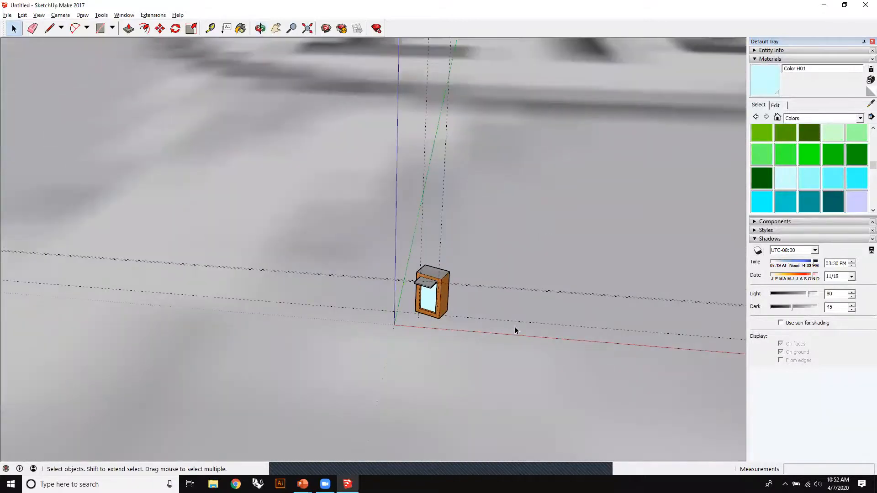
{"action": "scroll", "coordinate": [460, 308], "scroll_direction": "down", "scroll_amount": 8}
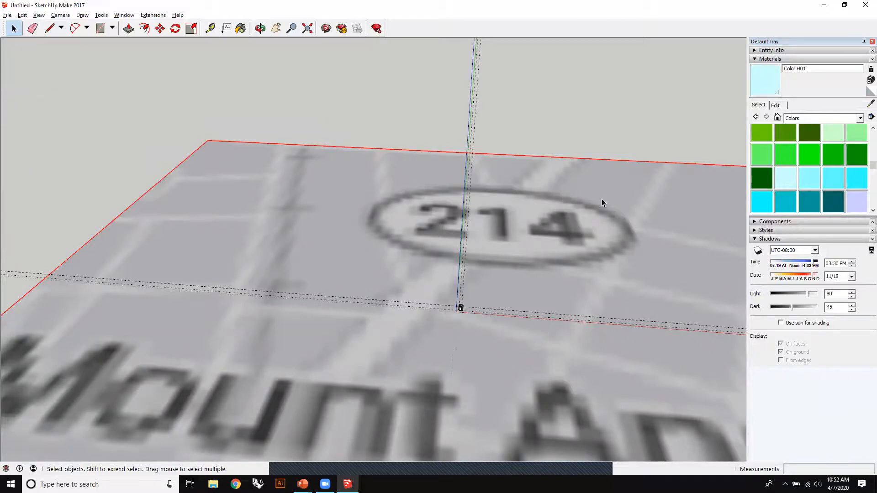
{"action": "middle_click_drag", "start_coordinate": [266, 211], "coordinate": [500, 151]}
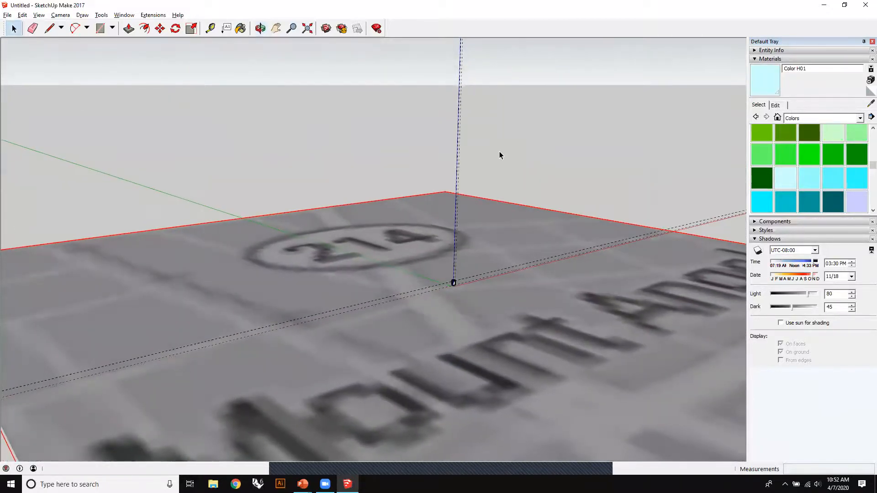
{"action": "left_click", "coordinate": [8, 15]}
{"action": "mouse_move", "coordinate": [47, 117]}
{"action": "left_click", "coordinate": [174, 128]}
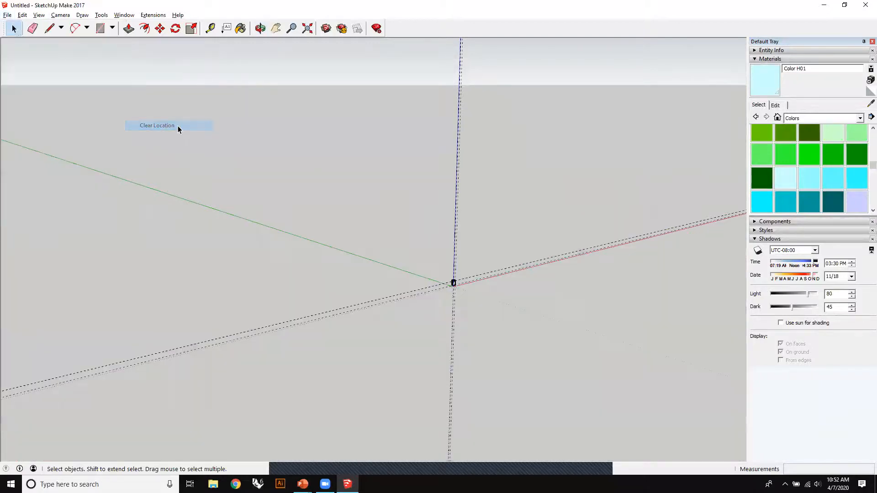
{"action": "scroll", "coordinate": [462, 296], "scroll_direction": "up", "scroll_amount": 10}
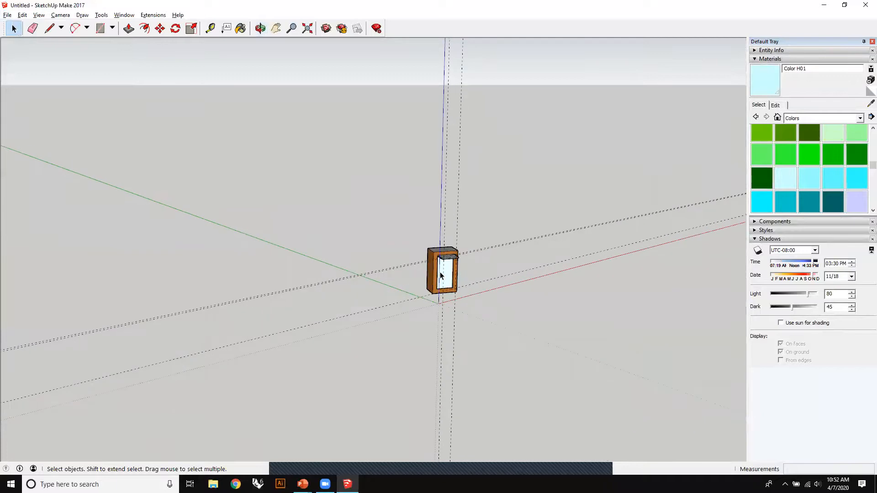
{"action": "scroll", "coordinate": [472, 282], "scroll_direction": "up", "scroll_amount": 3}
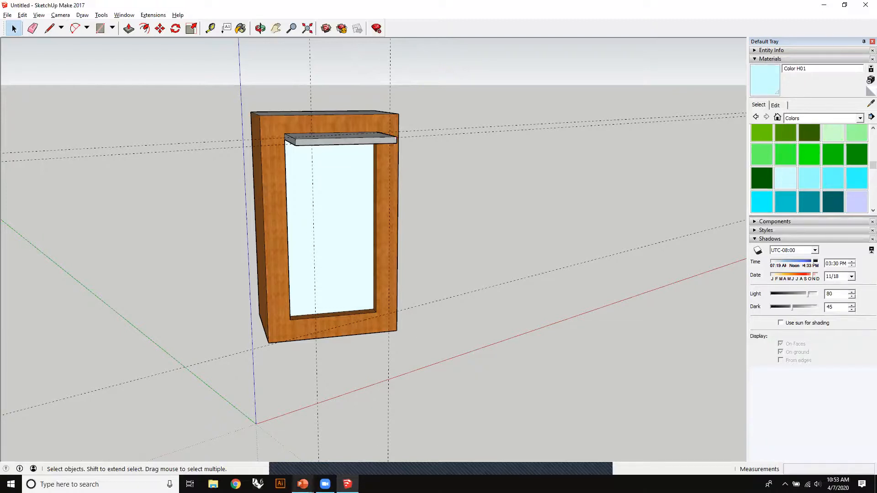
- Switch to the PowerPoint slide show, open its linked Getting Started in SketchUp help page in Chrome, and look through the whole article
{"action": "key", "text": "alt+Tab"}
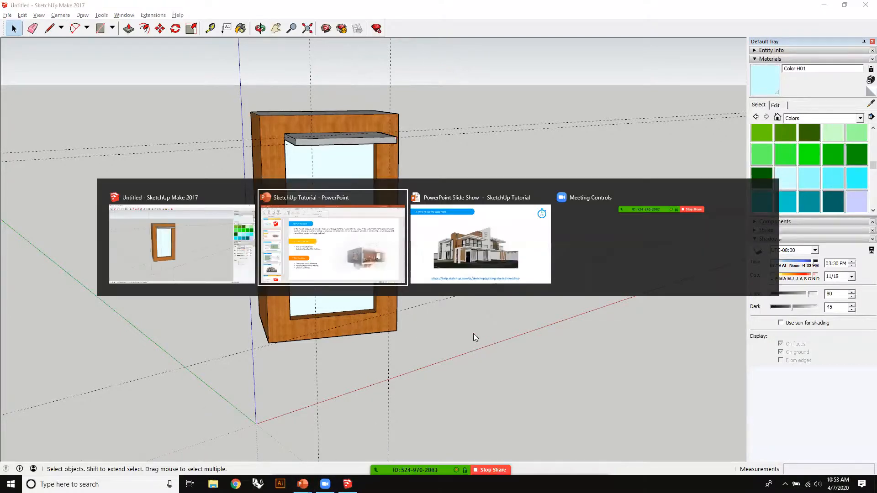
{"action": "key", "text": "alt+Tab"}
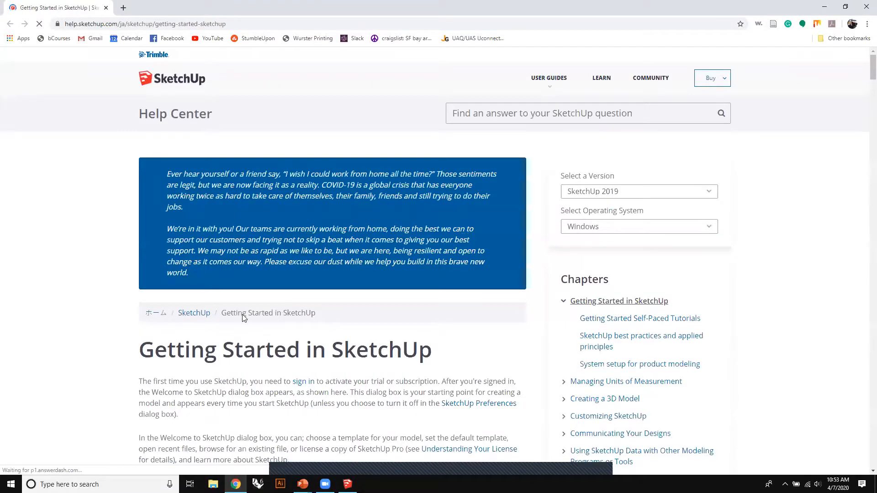
{"action": "scroll", "coordinate": [272, 298], "scroll_direction": "down", "scroll_amount": 10}
{"action": "scroll", "coordinate": [231, 286], "scroll_direction": "down", "scroll_amount": 18}
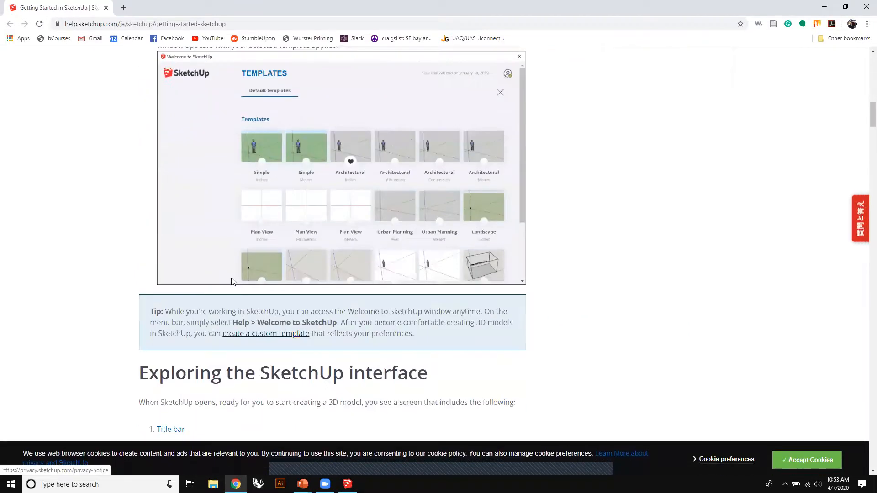
{"action": "scroll", "coordinate": [228, 279], "scroll_direction": "down", "scroll_amount": 19}
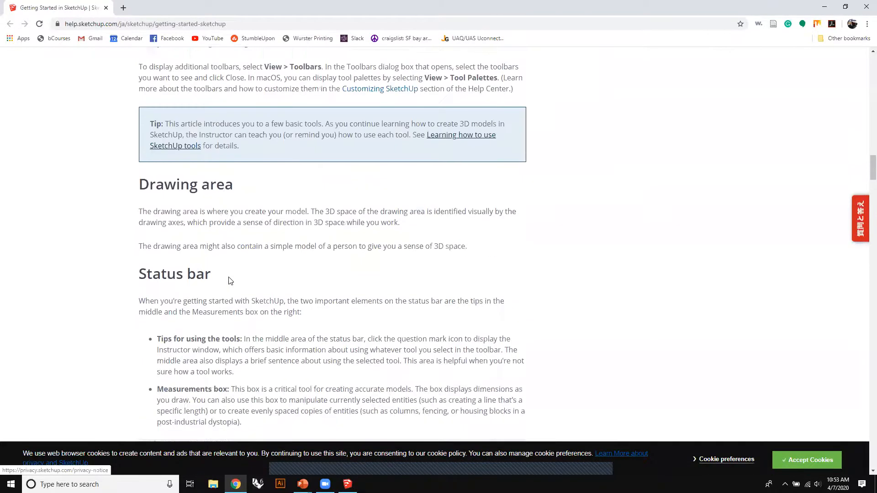
{"action": "scroll", "coordinate": [229, 275], "scroll_direction": "down", "scroll_amount": 18}
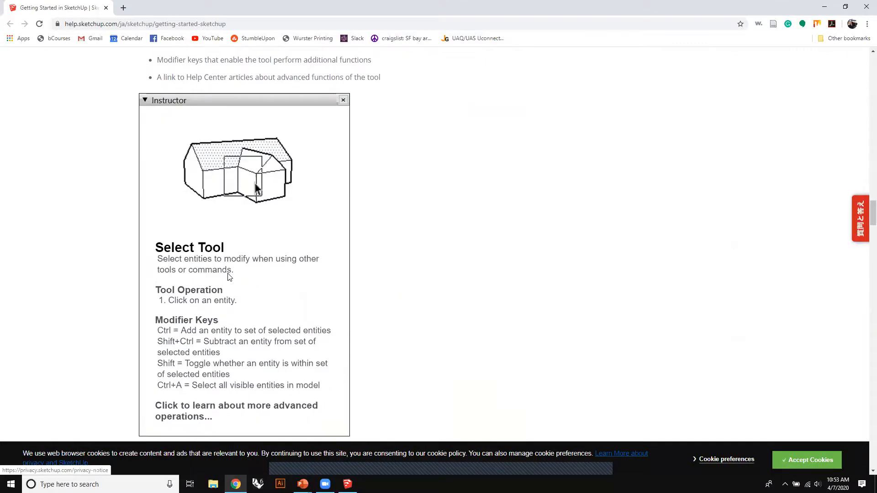
{"action": "scroll", "coordinate": [228, 273], "scroll_direction": "down", "scroll_amount": 1}
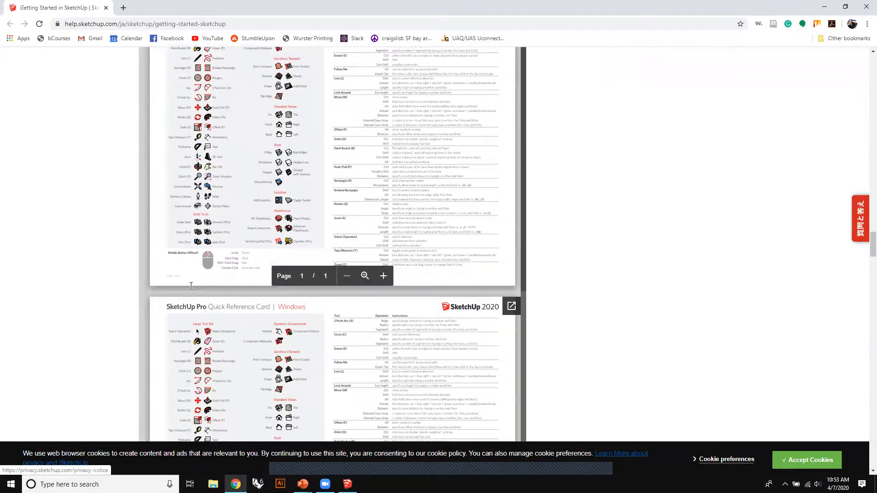
{"action": "scroll", "coordinate": [94, 311], "scroll_direction": "down", "scroll_amount": 5}
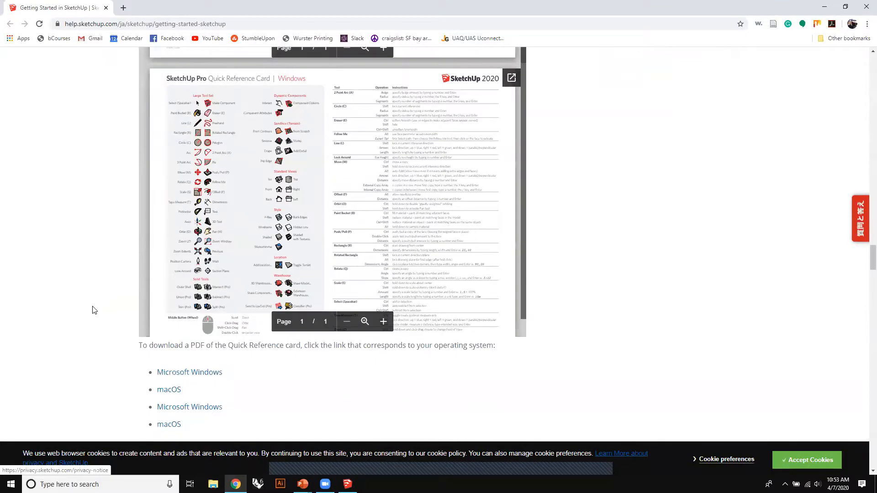
{"action": "scroll", "coordinate": [93, 310], "scroll_direction": "up", "scroll_amount": 8}
{"action": "scroll", "coordinate": [299, 206], "scroll_direction": "up", "scroll_amount": 1}
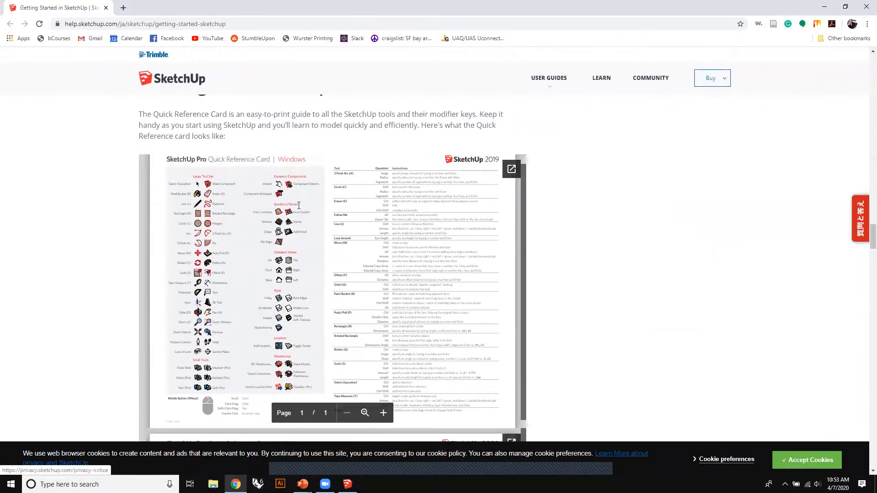
{"action": "scroll", "coordinate": [123, 260], "scroll_direction": "down", "scroll_amount": 13}
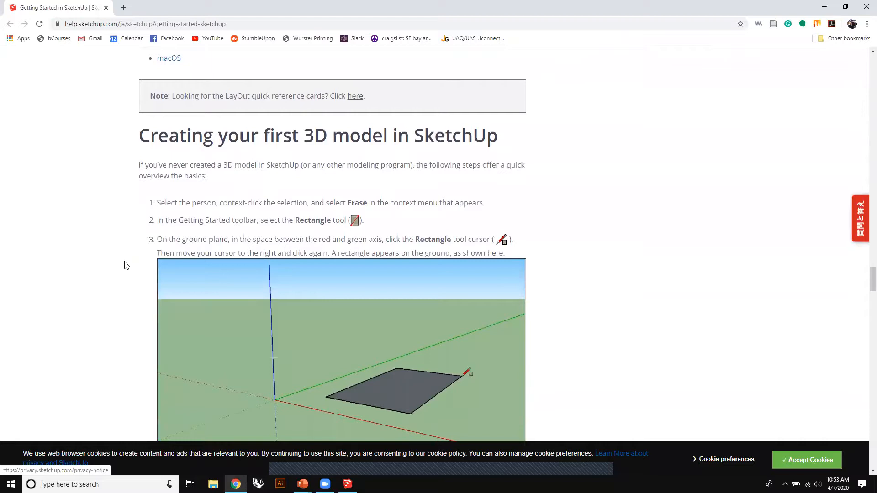
{"action": "scroll", "coordinate": [123, 267], "scroll_direction": "down", "scroll_amount": 10}
{"action": "scroll", "coordinate": [116, 269], "scroll_direction": "down", "scroll_amount": 20}
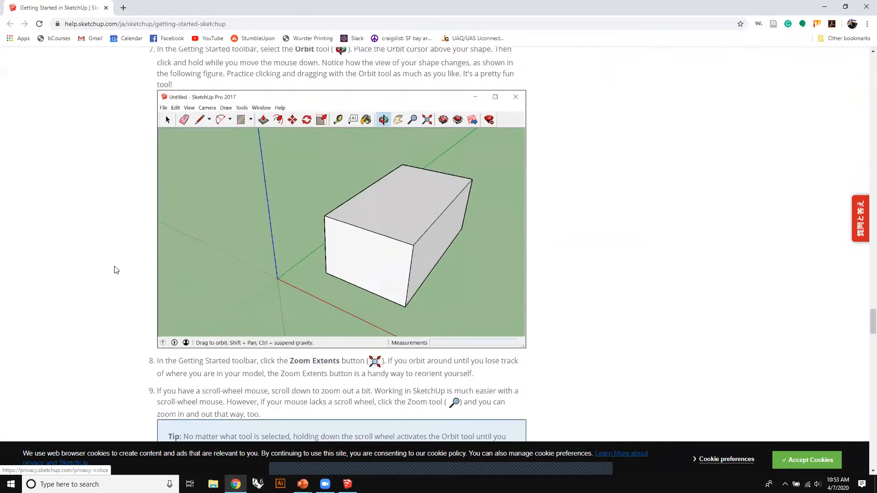
{"action": "scroll", "coordinate": [116, 268], "scroll_direction": "down", "scroll_amount": 14}
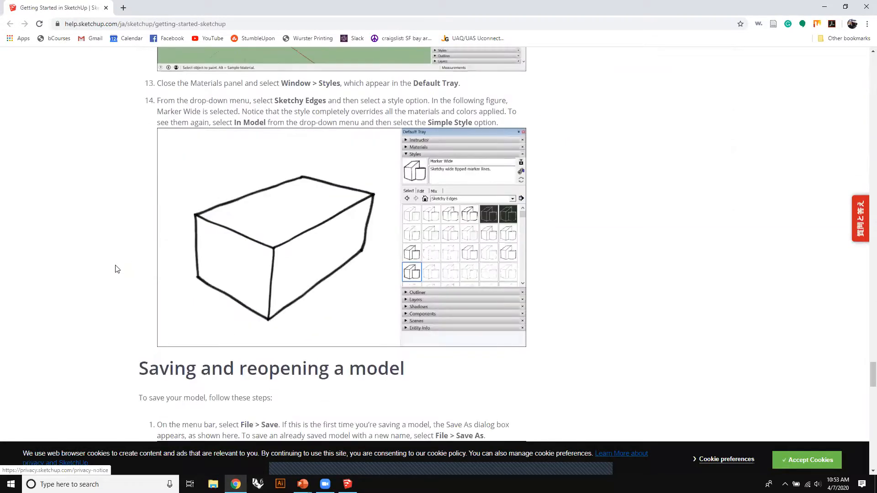
{"action": "scroll", "coordinate": [117, 261], "scroll_direction": "down", "scroll_amount": 8}
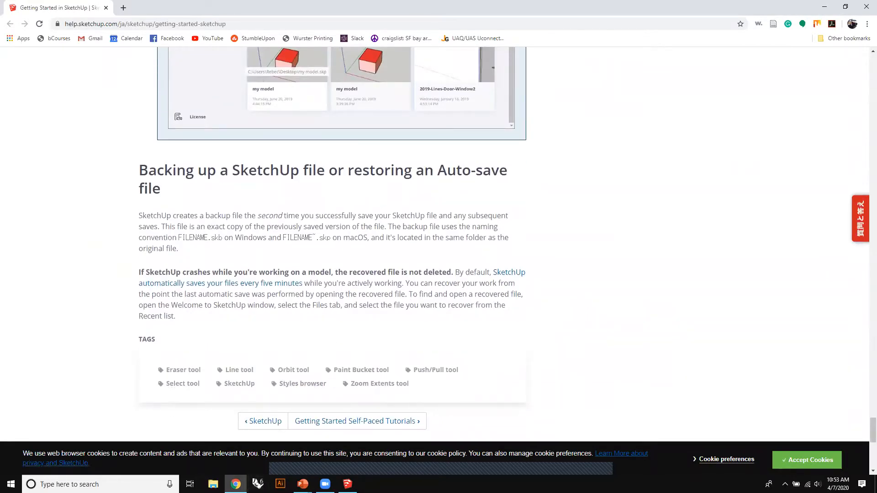
- Switch back to the PowerPoint slide show, advance to the closing Thank You slide, and end the show
{"action": "left_click", "coordinate": [302, 484]}
{"action": "left_click", "coordinate": [498, 332]}
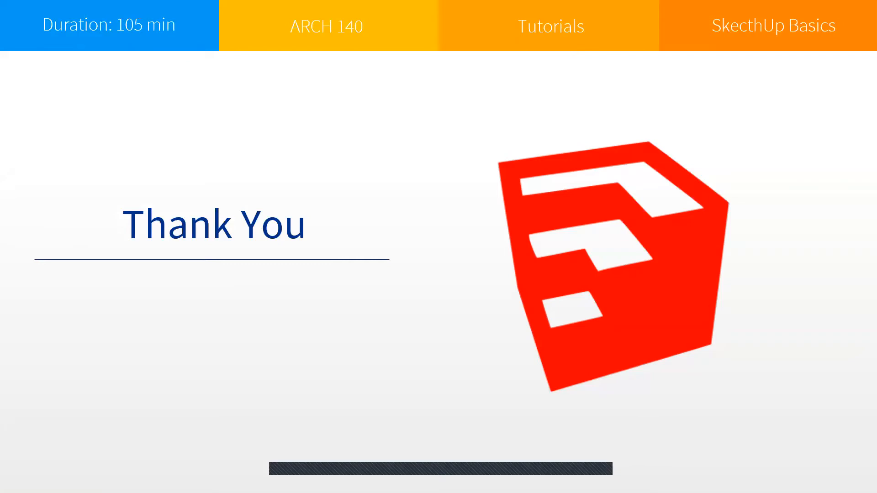
{"action": "key", "text": "Escape"}
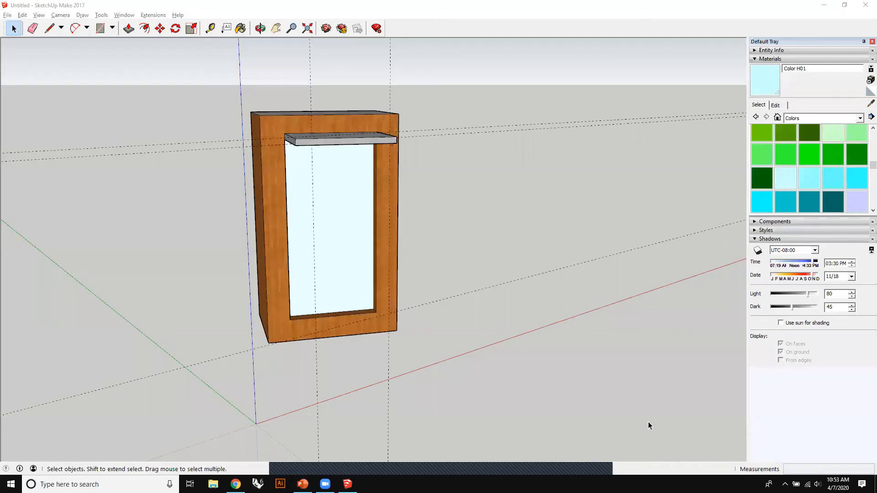